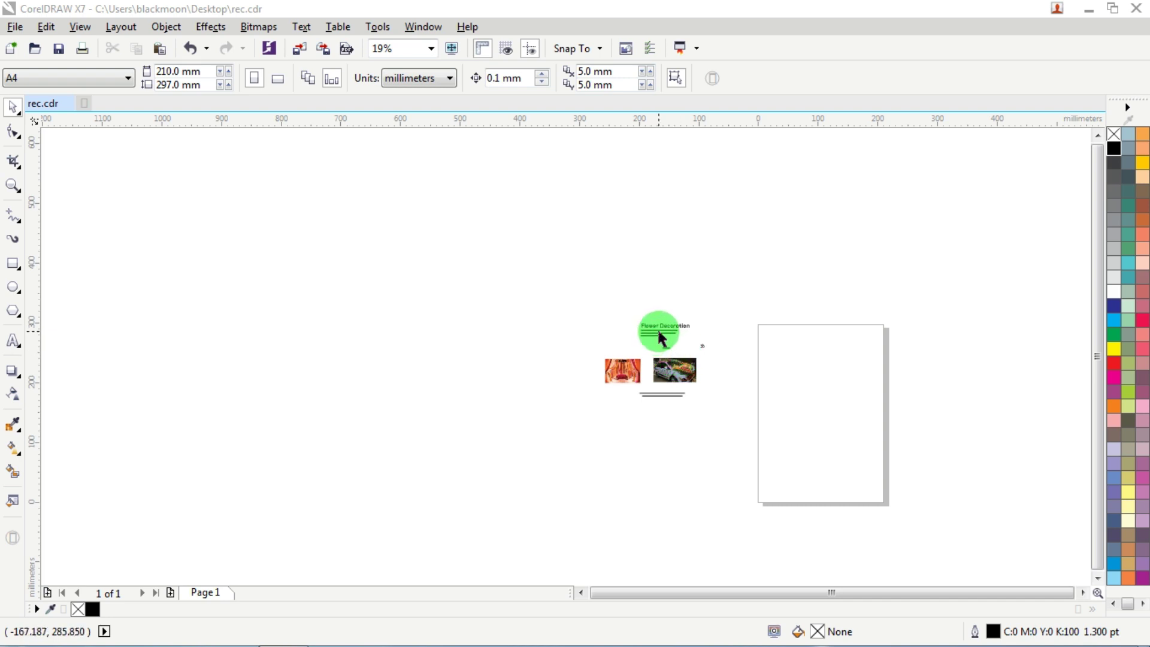
Examine the prepared card content beside the page: heading, Bengali service text, name, Om symbol, two decoration photos and contact lines.
scroll(655, 333, "up", 2)
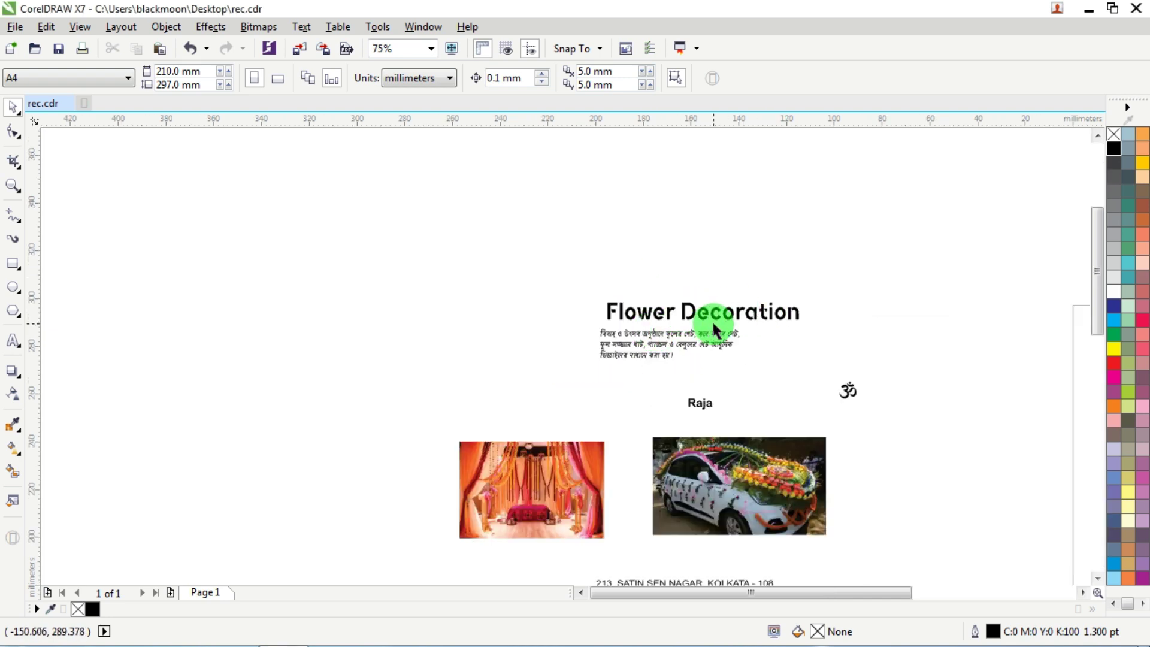
scroll(623, 443, "down", 2)
scroll(622, 439, "up", 2)
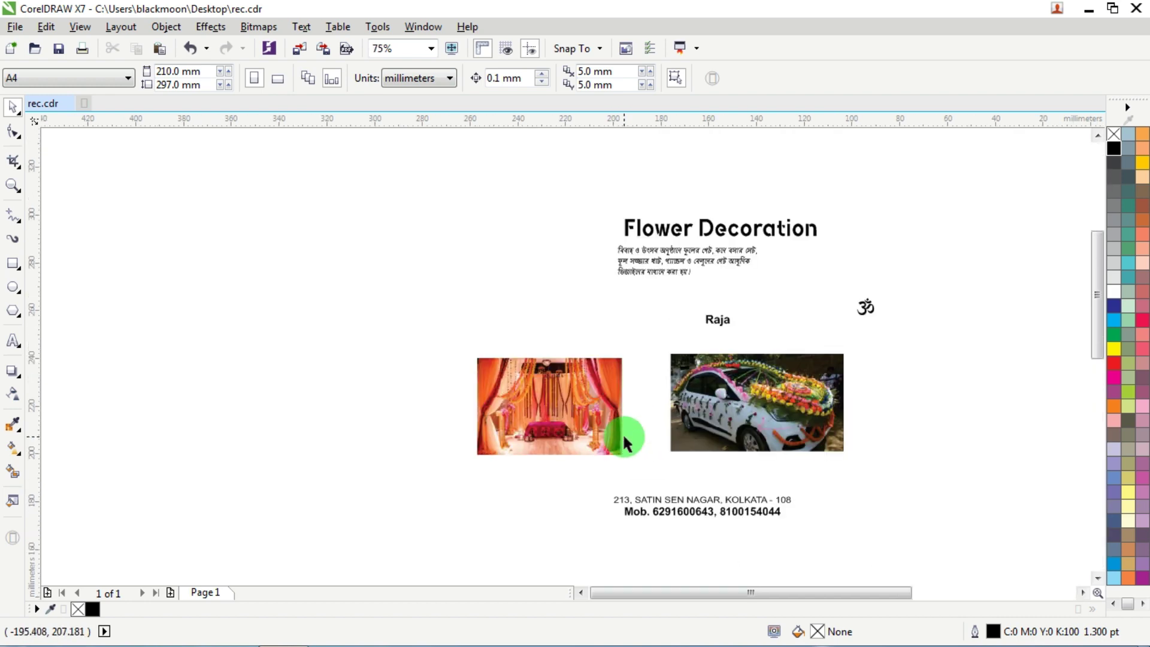
scroll(626, 419, "up", 2)
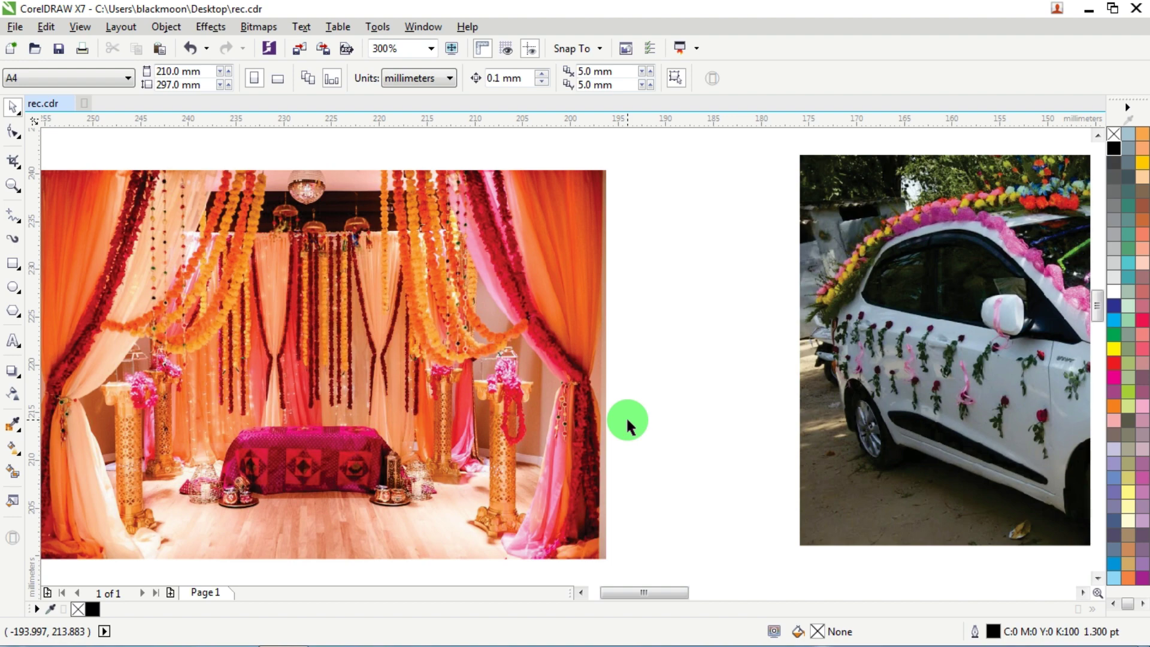
scroll(787, 346, "down", 2)
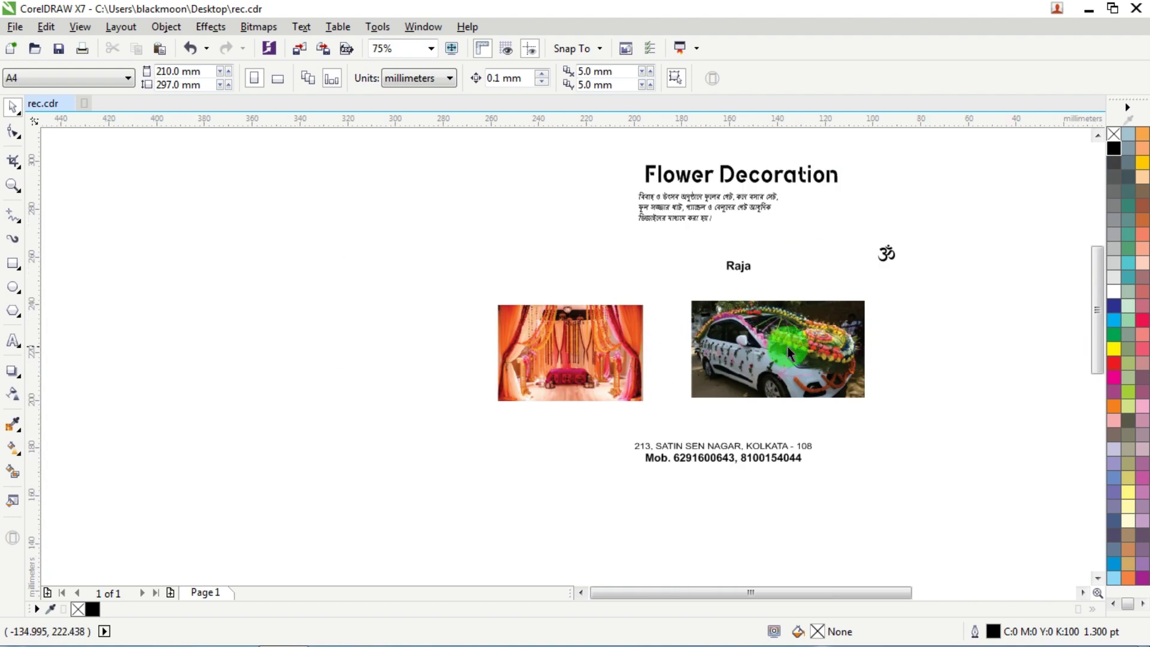
scroll(796, 344, "up", 1)
scroll(796, 344, "up", 1)
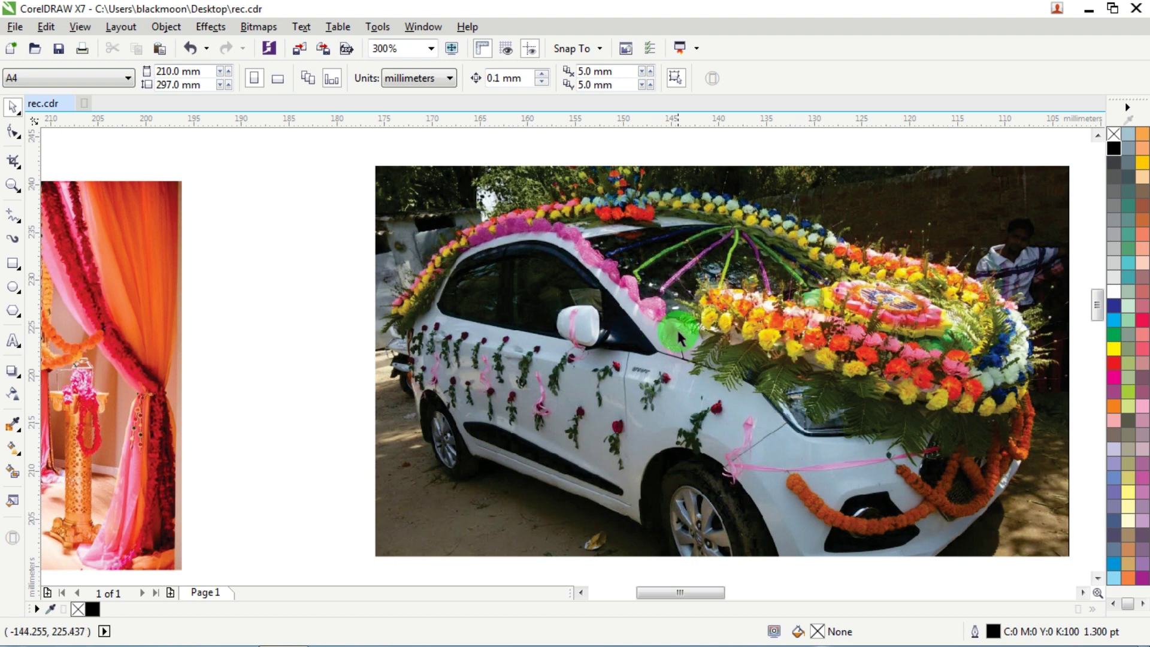
scroll(676, 328, "down", 5)
scroll(659, 387, "up", 5)
scroll(673, 210, "down", 5)
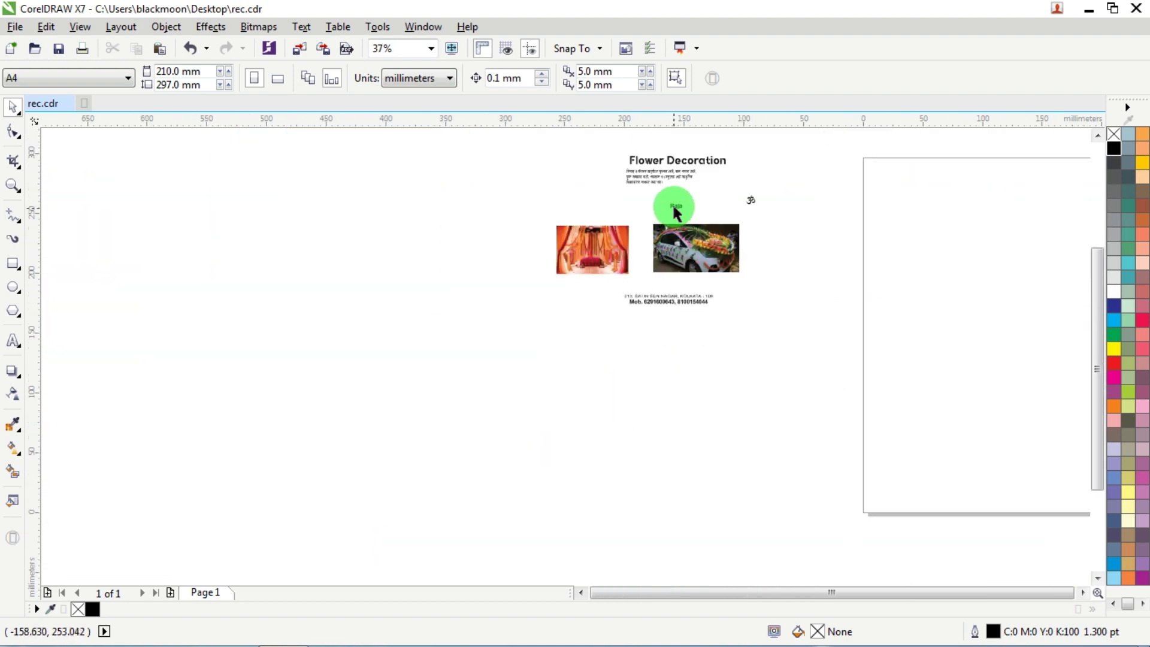
scroll(667, 173, "up", 5)
scroll(675, 179, "down", 5)
scroll(674, 173, "up", 3)
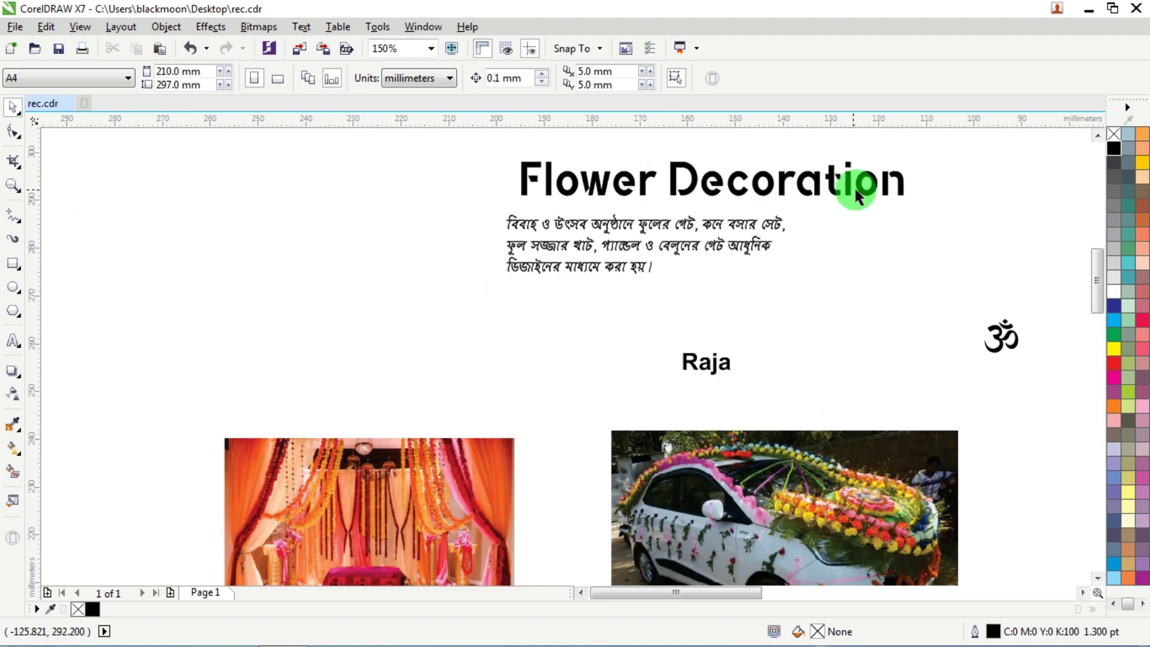
scroll(572, 238, "up", 1)
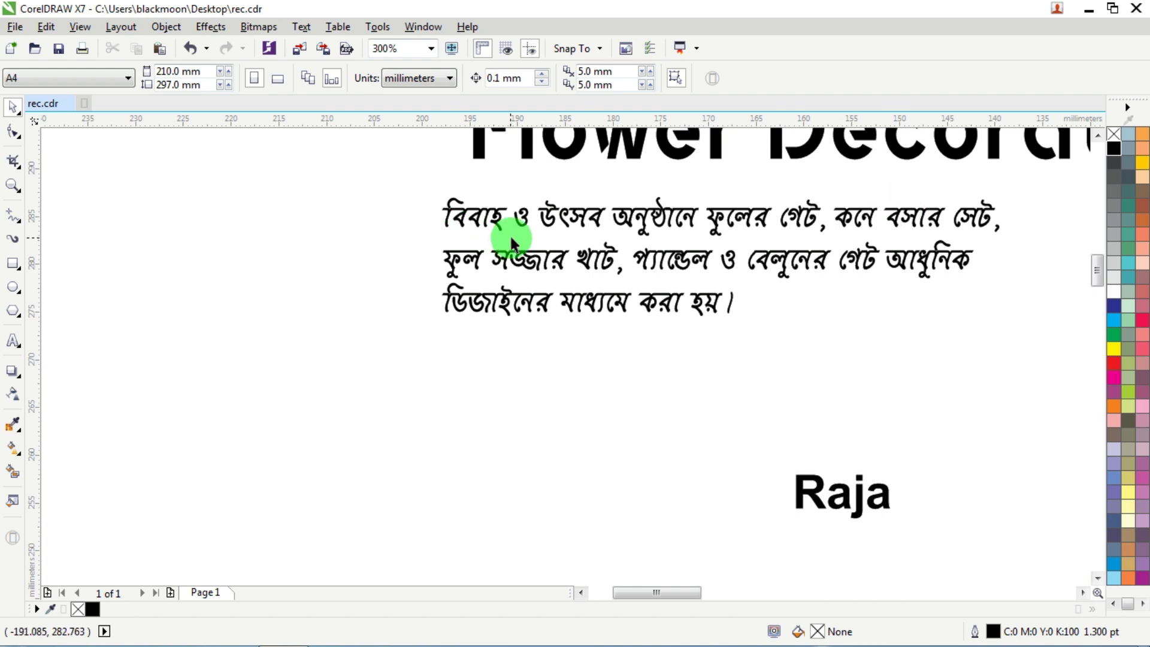
scroll(569, 252, "down", 3)
scroll(574, 384, "up", 3)
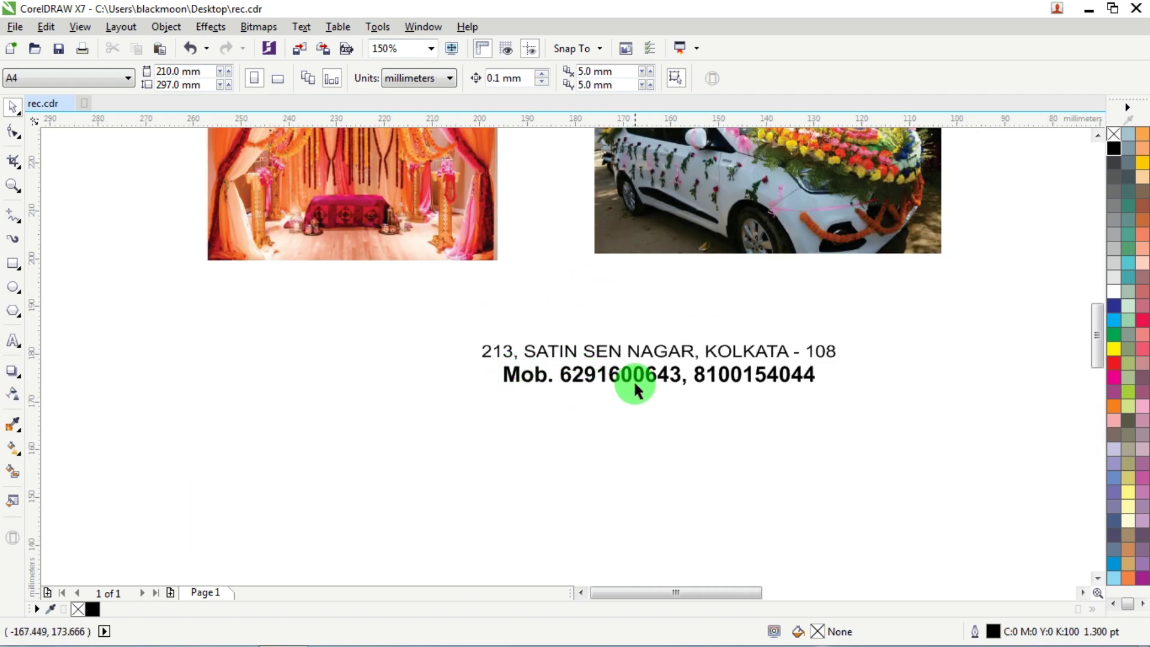
scroll(694, 354, "down", 5)
scroll(700, 328, "up", 5)
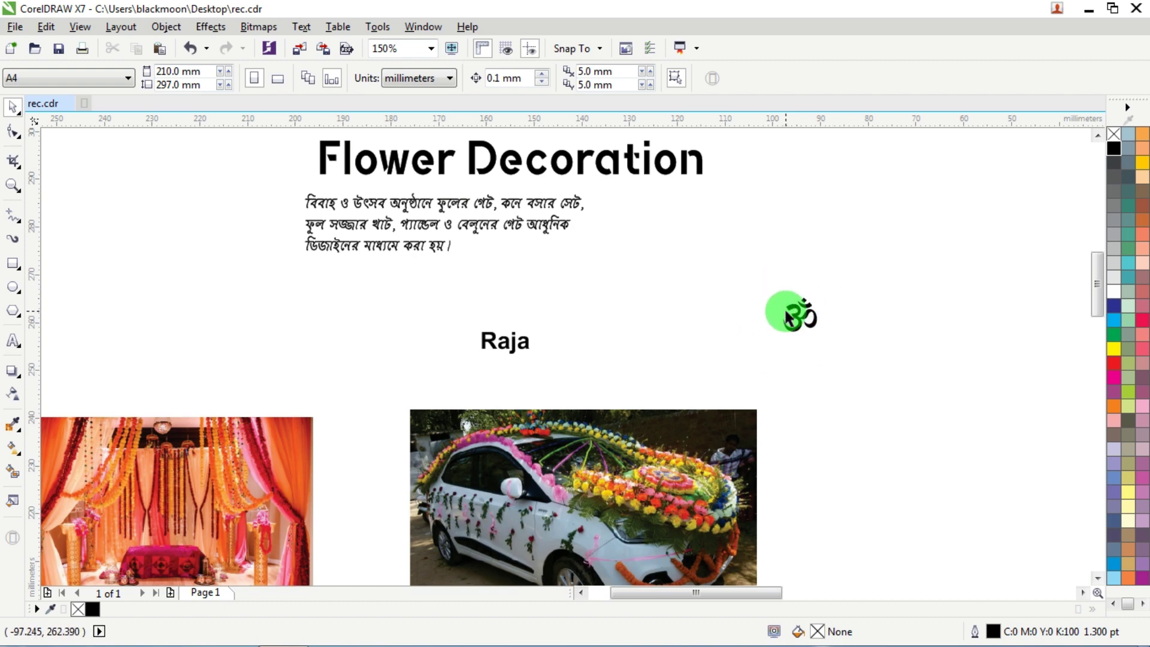
scroll(512, 356, "up", 2)
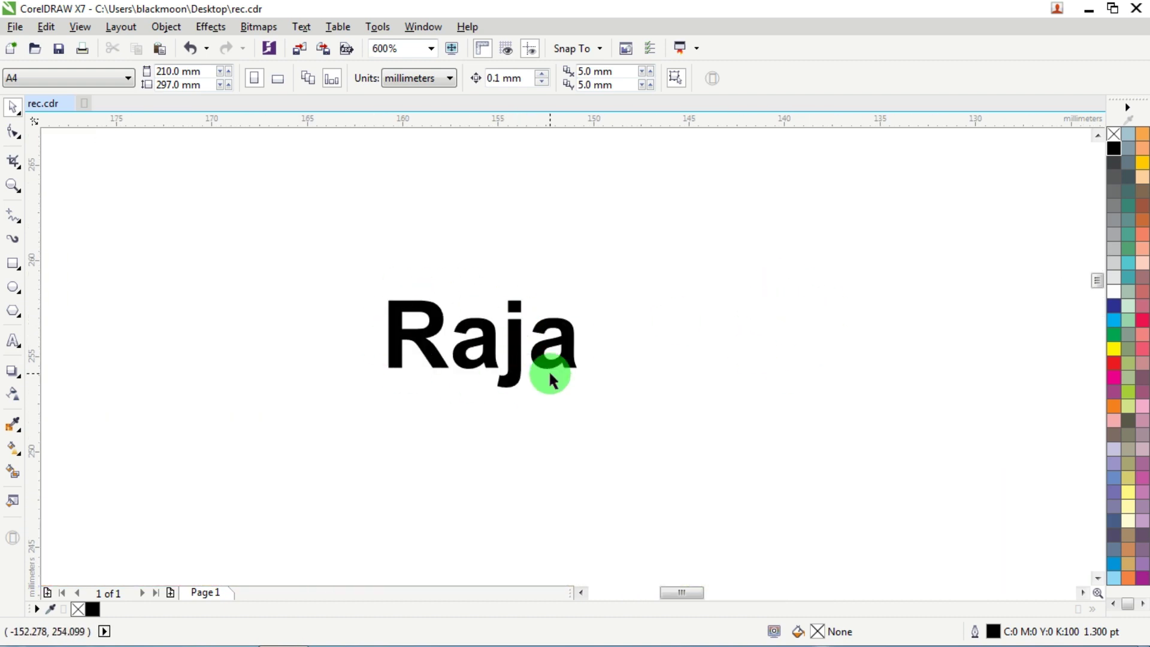
scroll(549, 373, "down", 3)
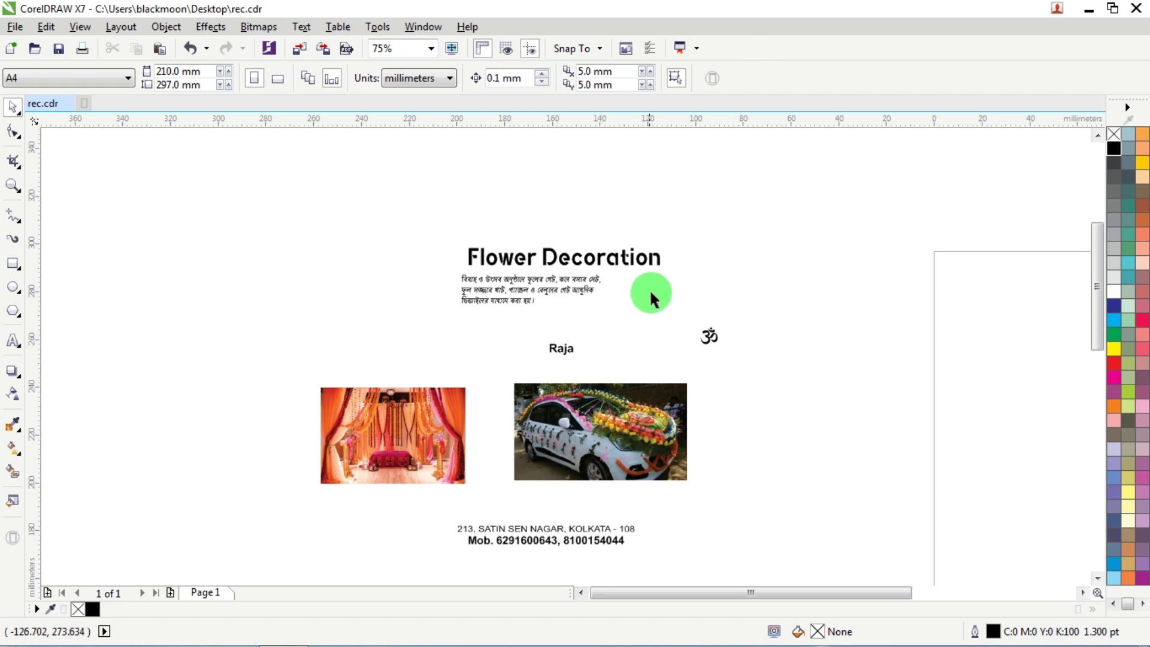
scroll(649, 288, "down", 5)
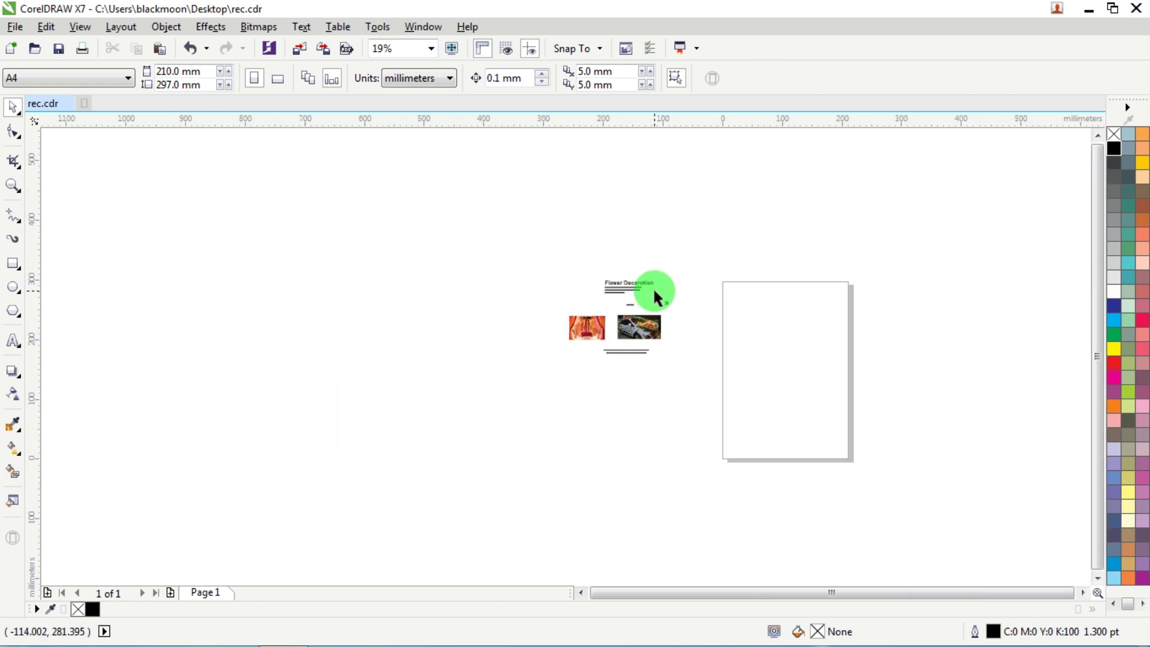
scroll(707, 296, "up", 3)
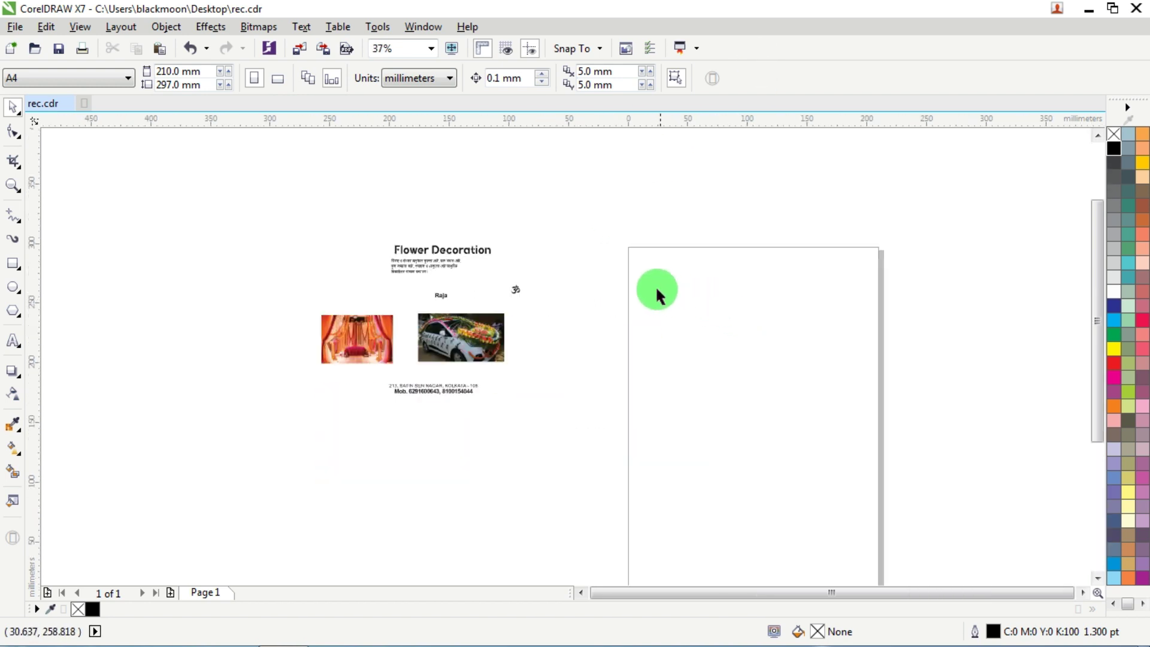
Move all the prepared text and images together closer to the page, centred at about X -98.4 mm, Y 219.5 mm.
left_click_drag(209, 165, 585, 477)
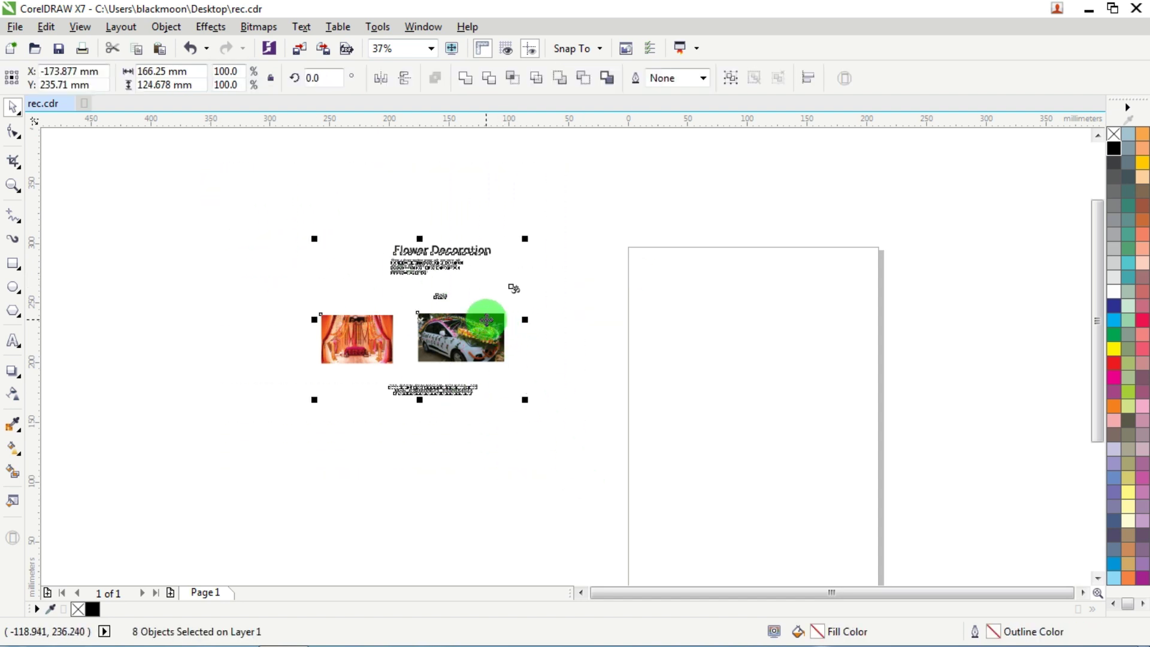
left_click_drag(487, 318, 577, 337)
scroll(736, 278, "up", 2)
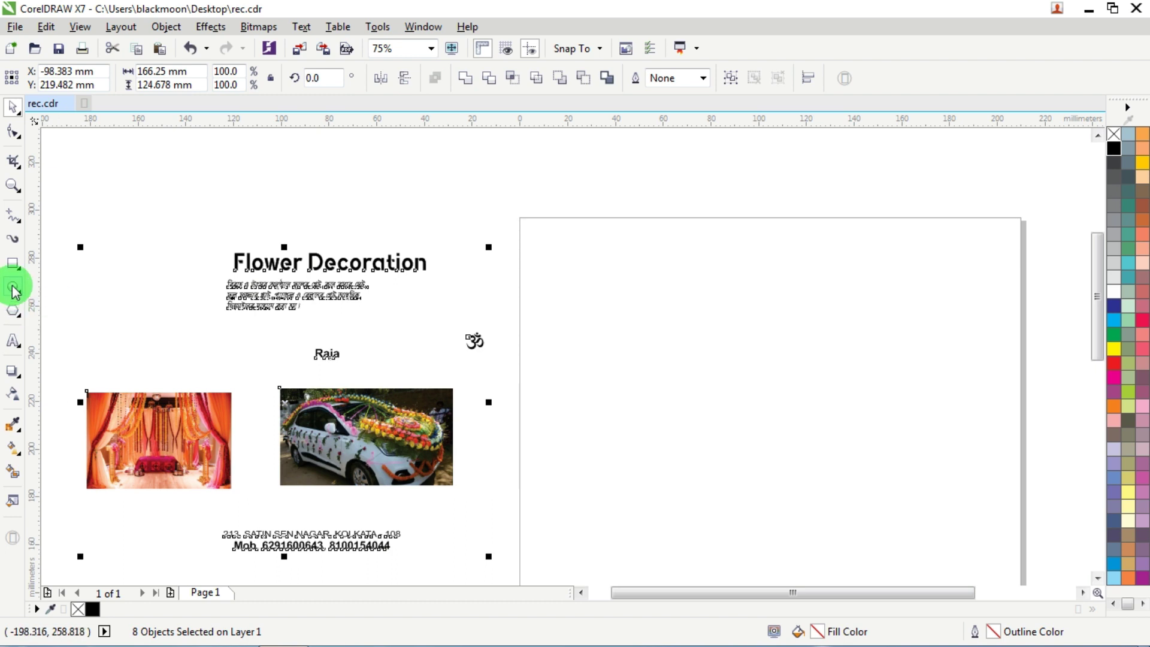
Create a rectangle for the card on the page, 88 mm wide and 54 mm high.
left_click(13, 263)
left_click_drag(580, 265, 761, 374)
left_click(180, 71)
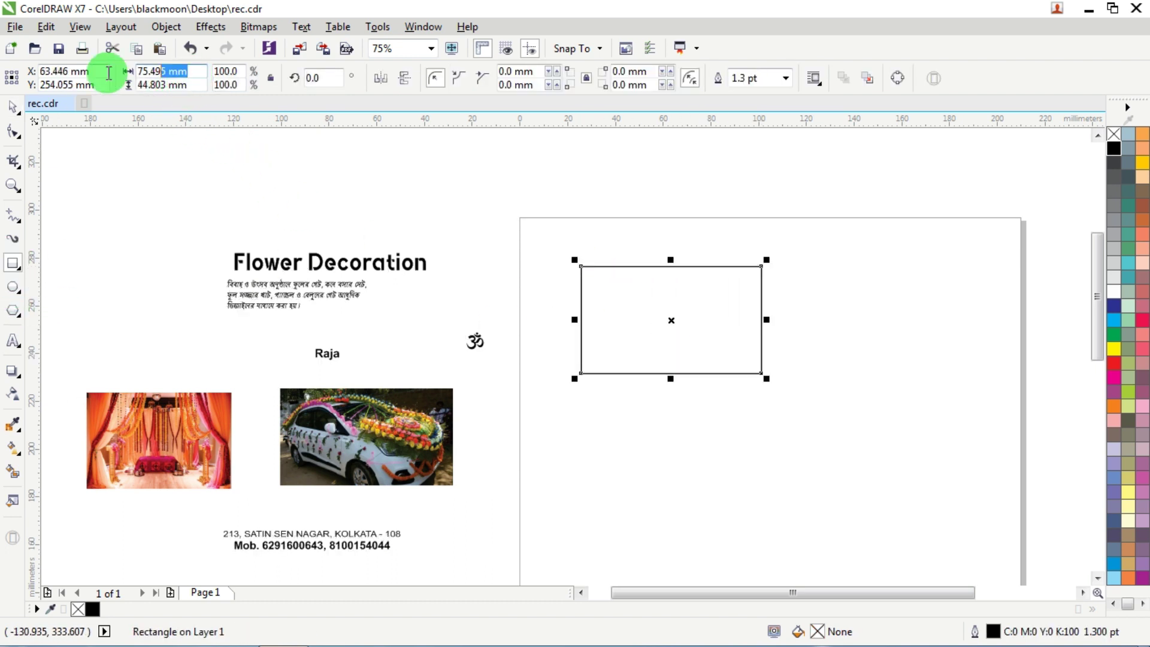
type("88")
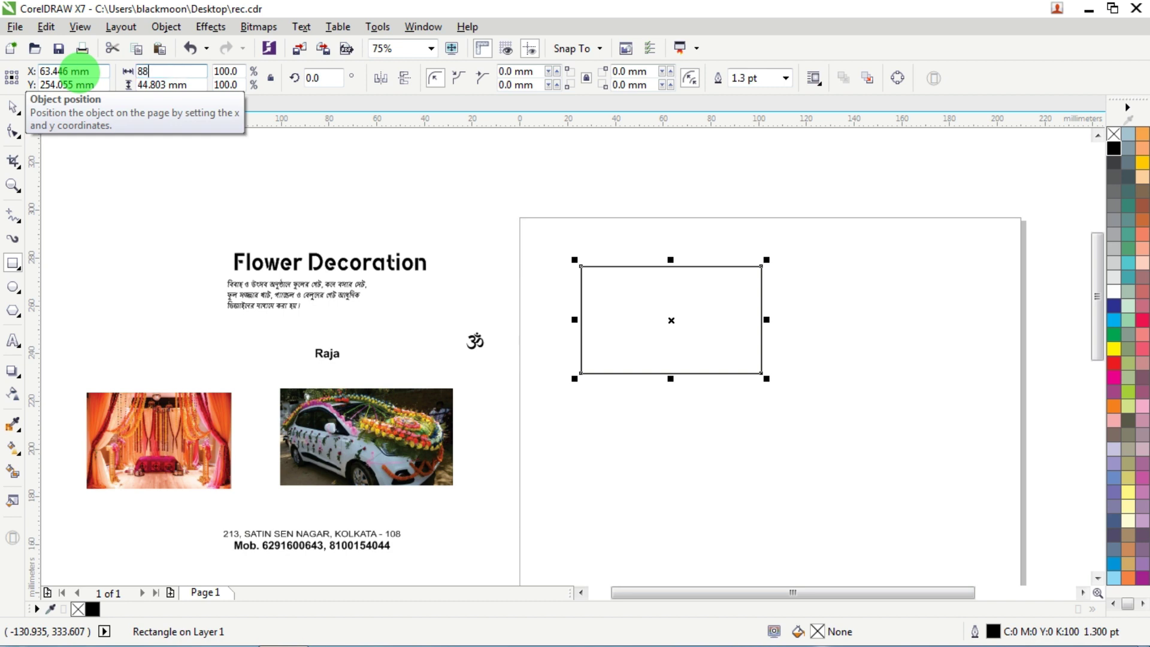
key("Tab")
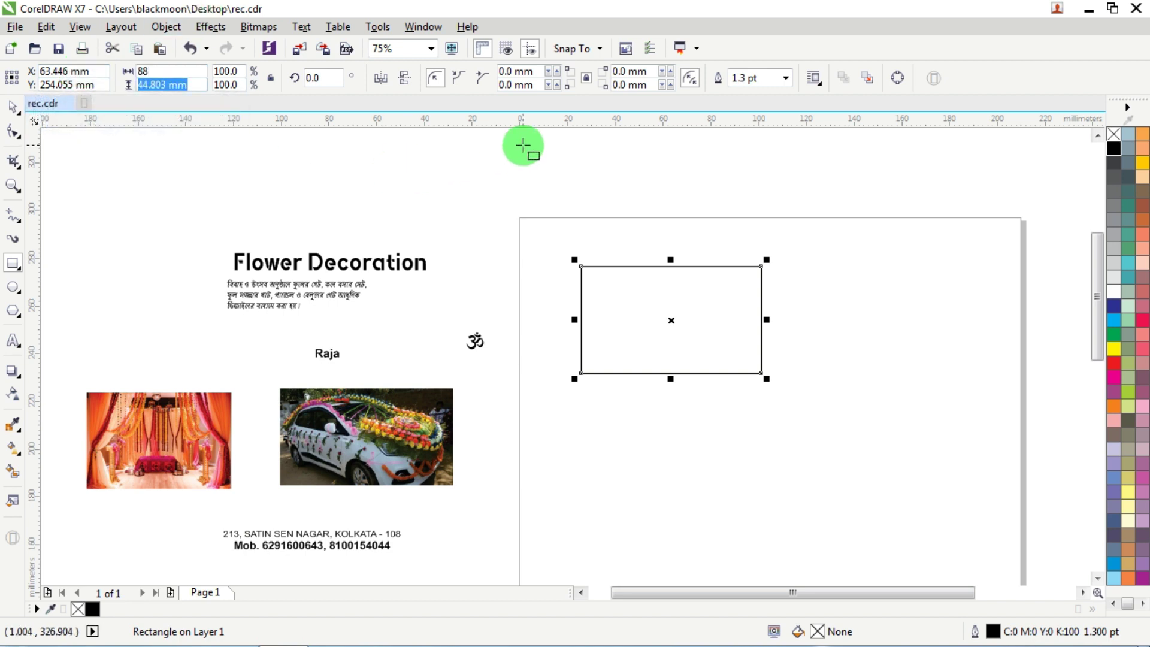
type("54")
key("Return")
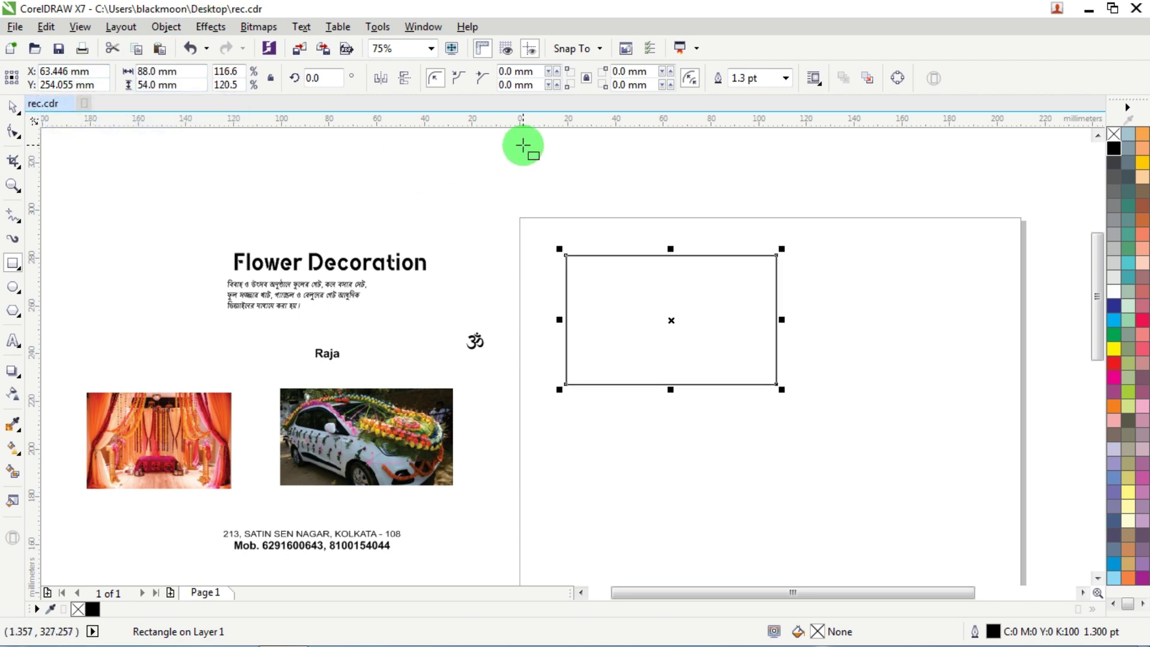
Move the card rectangle so its centre is at about X 87.4 mm, Y 249.5 mm on the page.
left_click(12, 108)
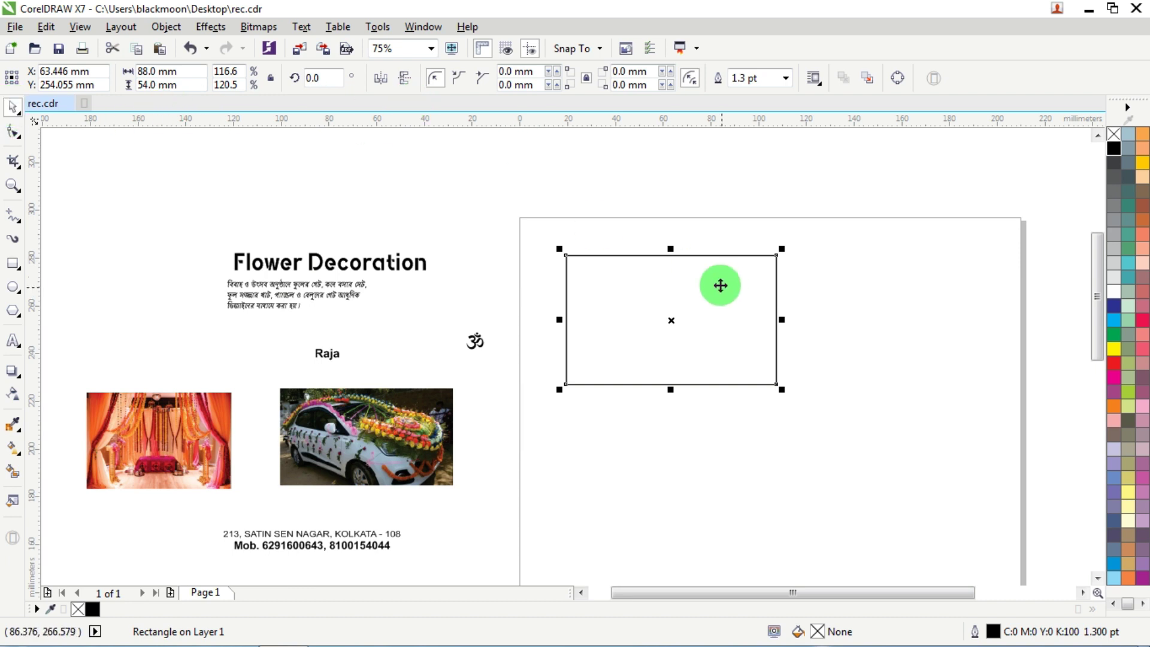
left_click_drag(687, 284, 742, 295)
scroll(742, 296, "up", 1)
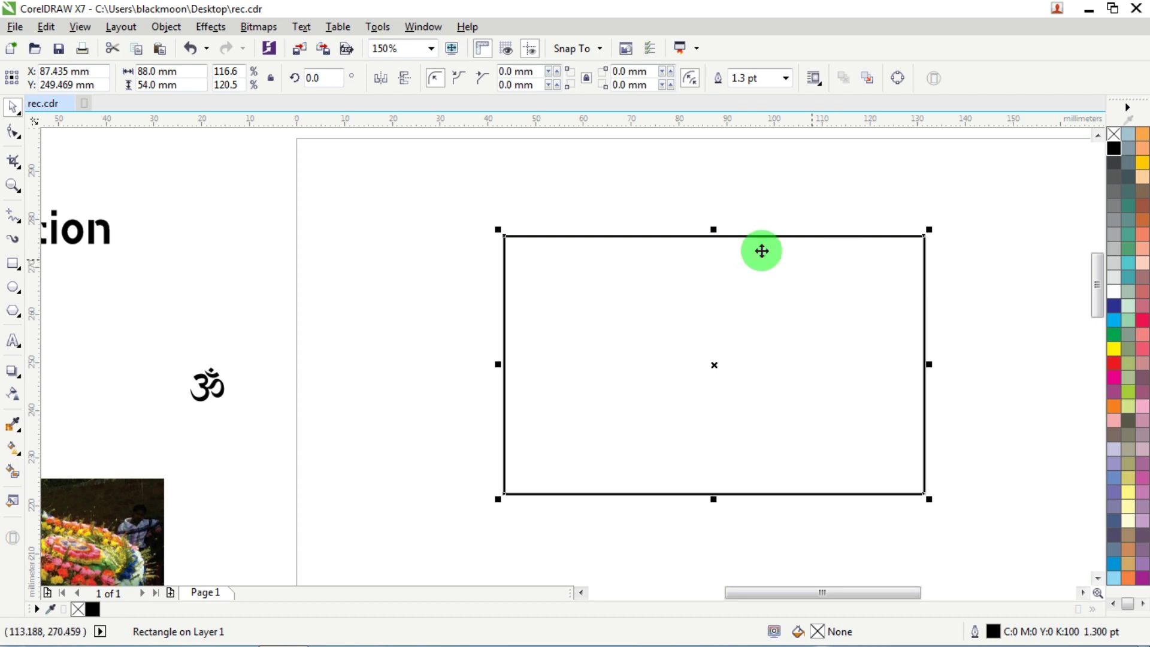
scroll(713, 329, "down", 2)
scroll(697, 370, "up", 2)
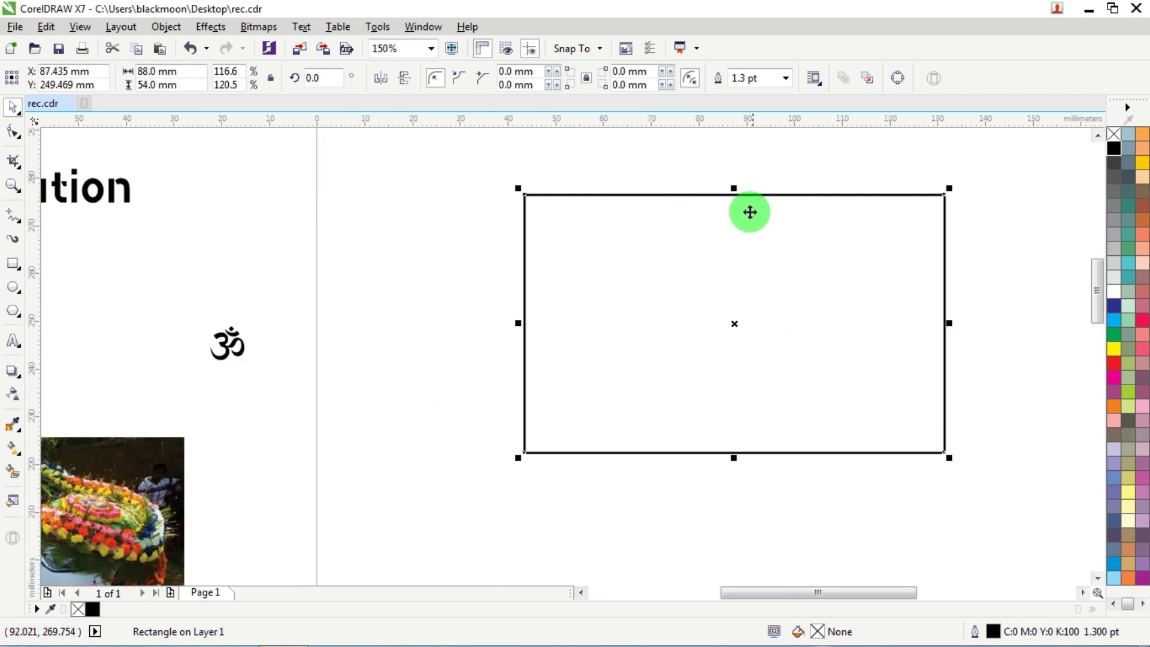
Make a full-width copy of the card rectangle squeezed into a strip about 12.5 mm high along the card's bottom edge.
left_click(736, 183)
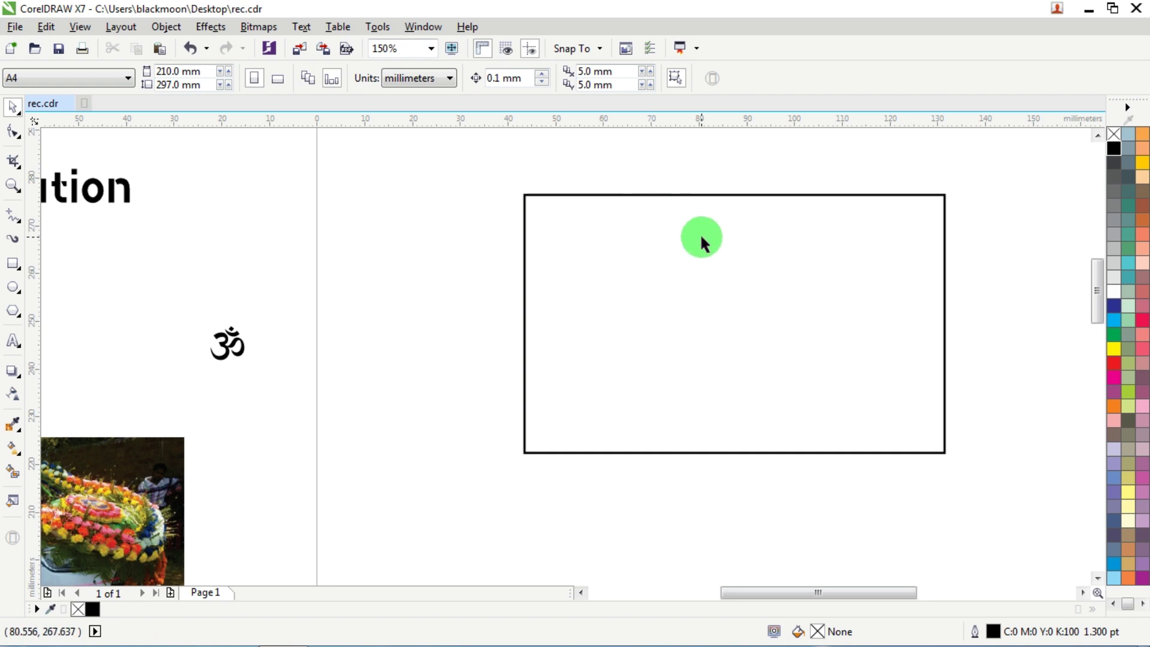
left_click(726, 196)
left_click_drag(736, 189, 676, 524)
key("ctrl+z")
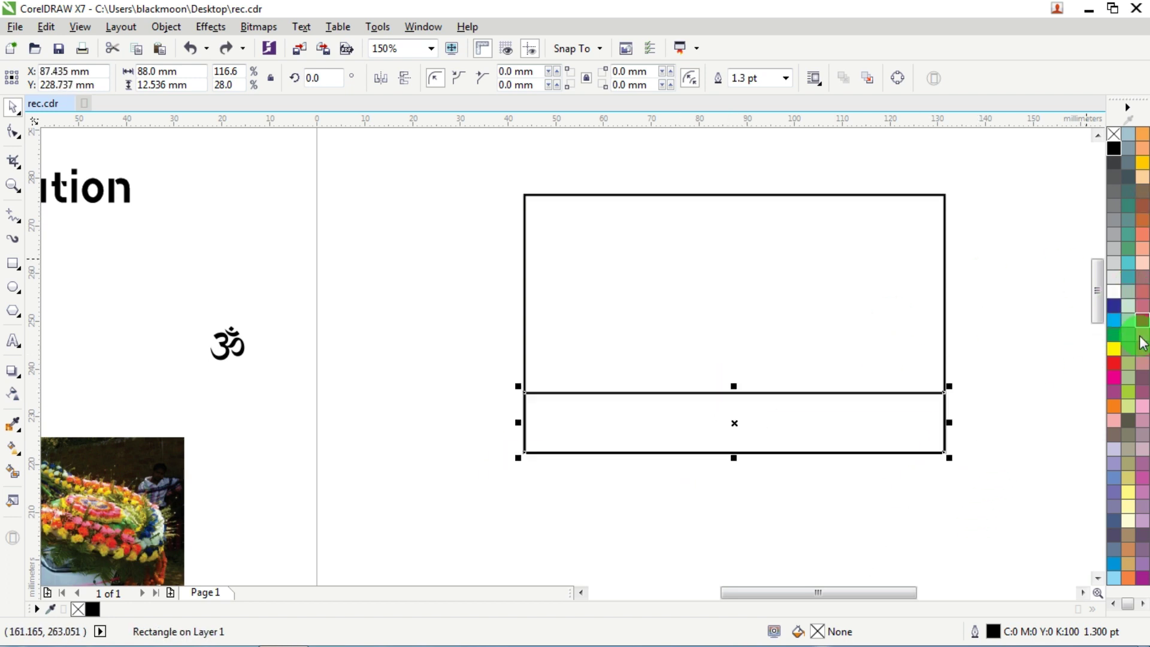
Fill the card's bottom strip with dark red (C 0, M 100, Y 100, K 40) and remove its outline.
left_click(1116, 347)
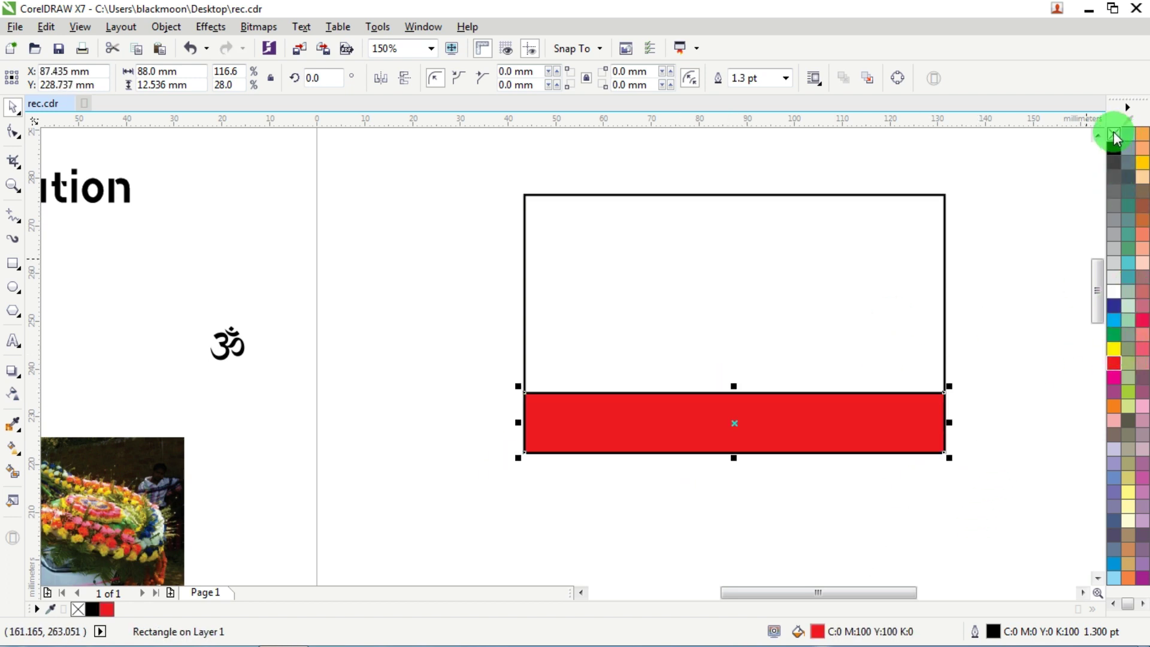
right_click(1114, 134)
scroll(746, 436, "up", 2)
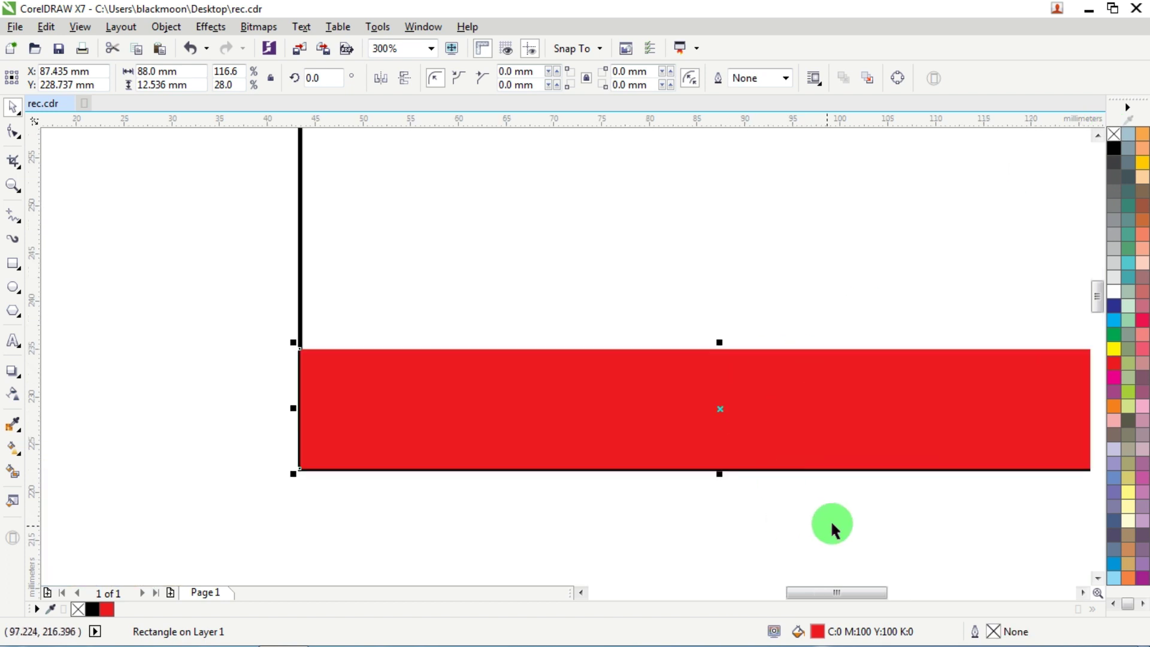
double_click(818, 630)
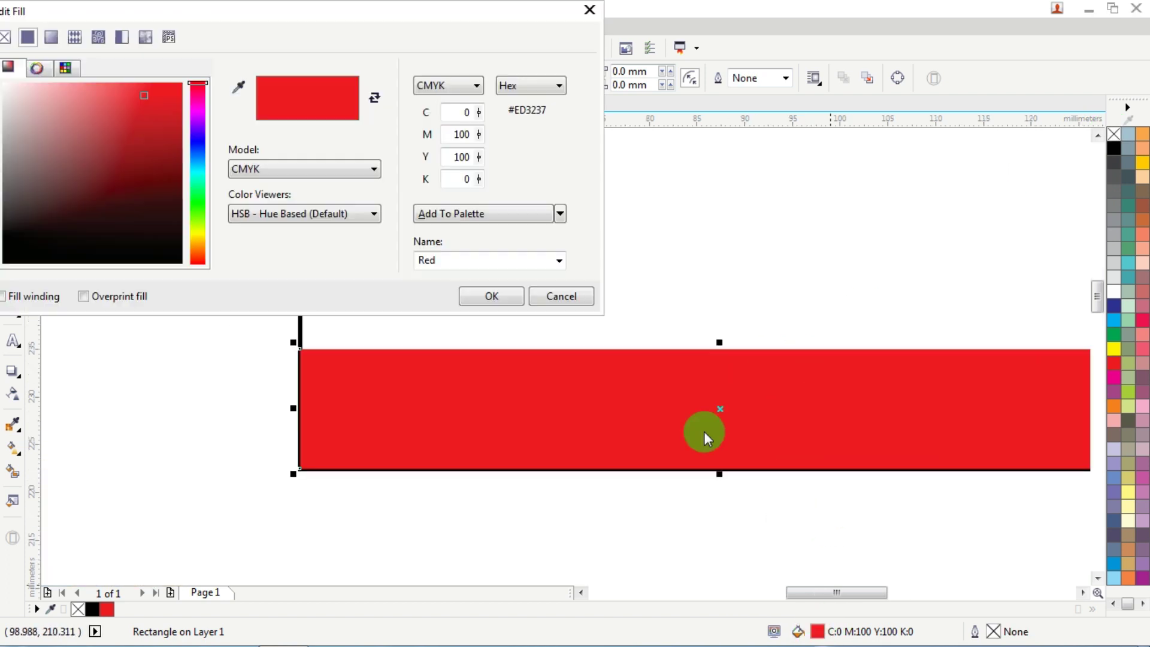
double_click(465, 179)
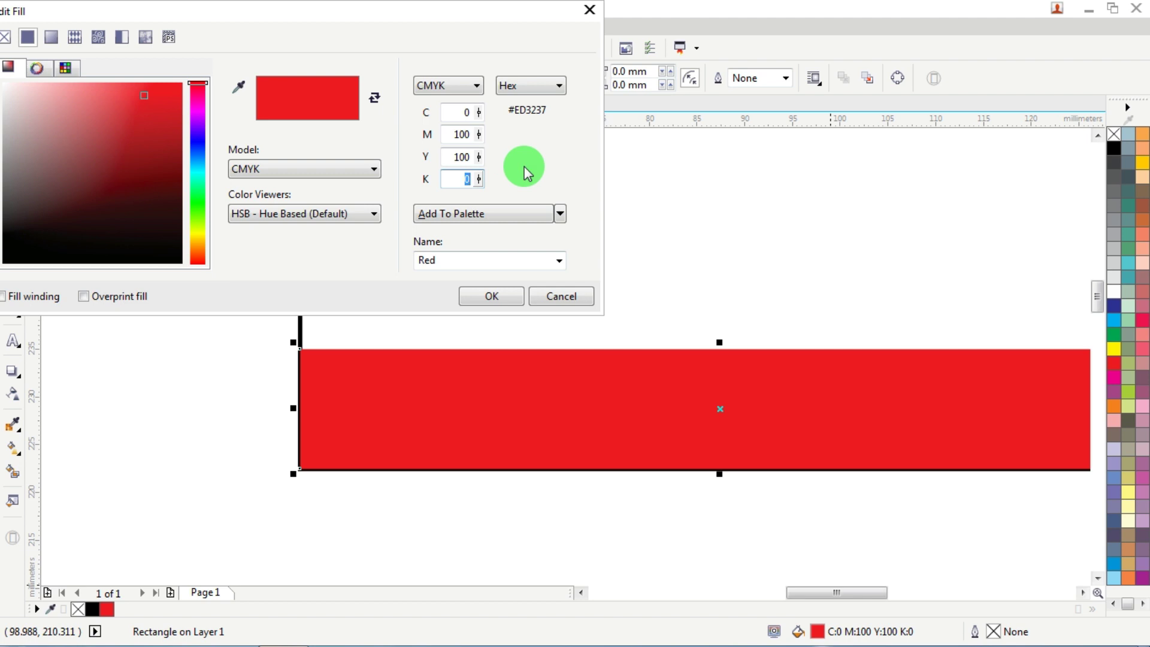
type("40")
key("Tab")
key("Return")
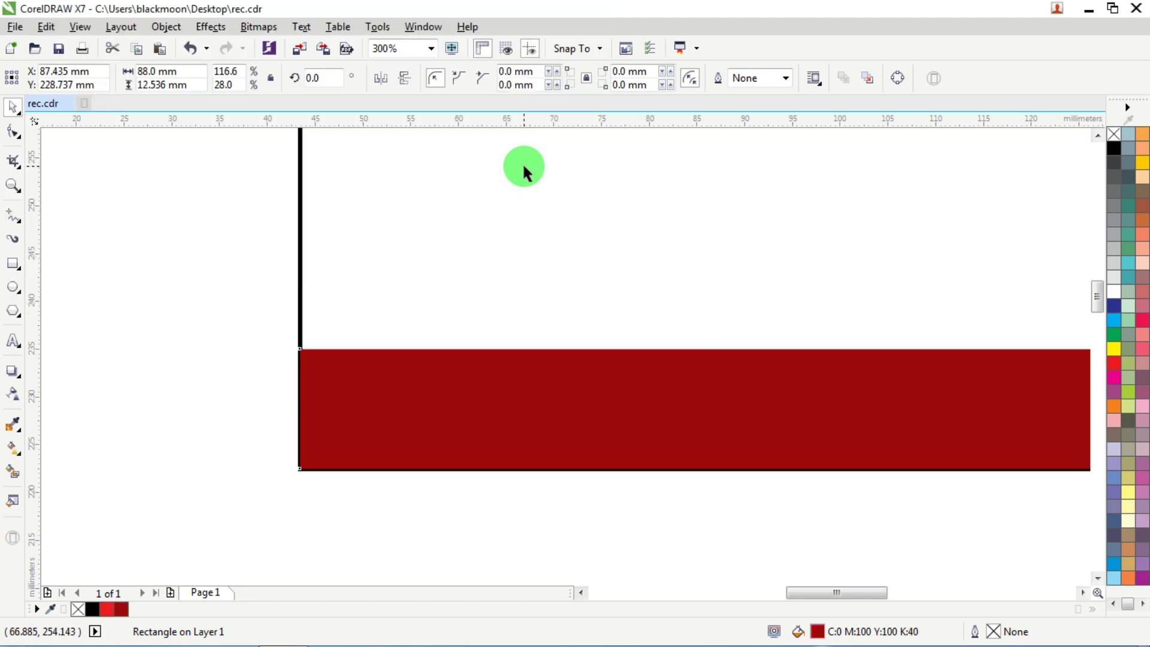
left_click(542, 531)
scroll(550, 502, "down", 2)
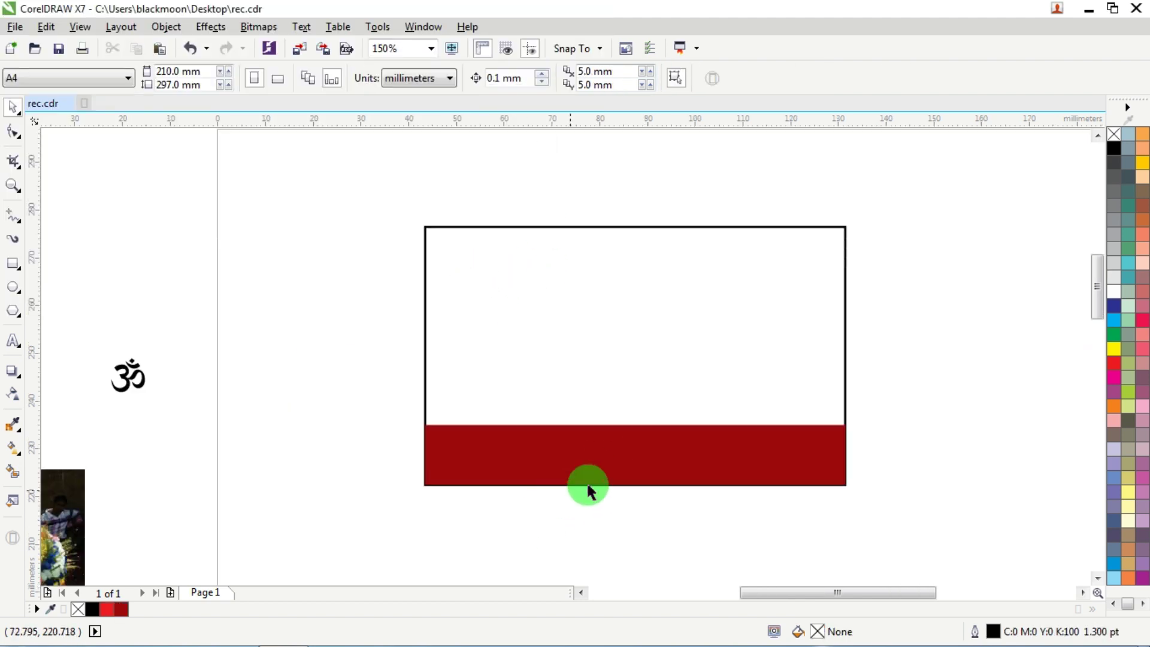
Reduce the dark red strip's height to about 10.6 mm from its upper edge and copy the strip.
left_click_drag(769, 449, 313, 519)
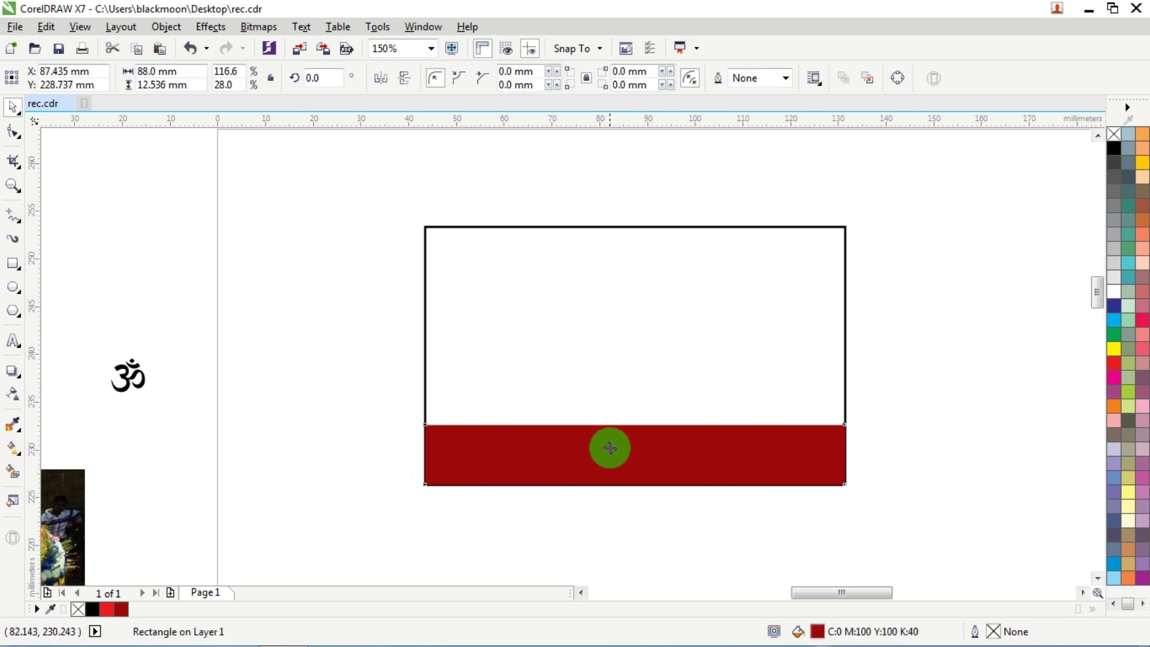
scroll(608, 447, "up", 4)
left_click_drag(712, 350, 639, 389)
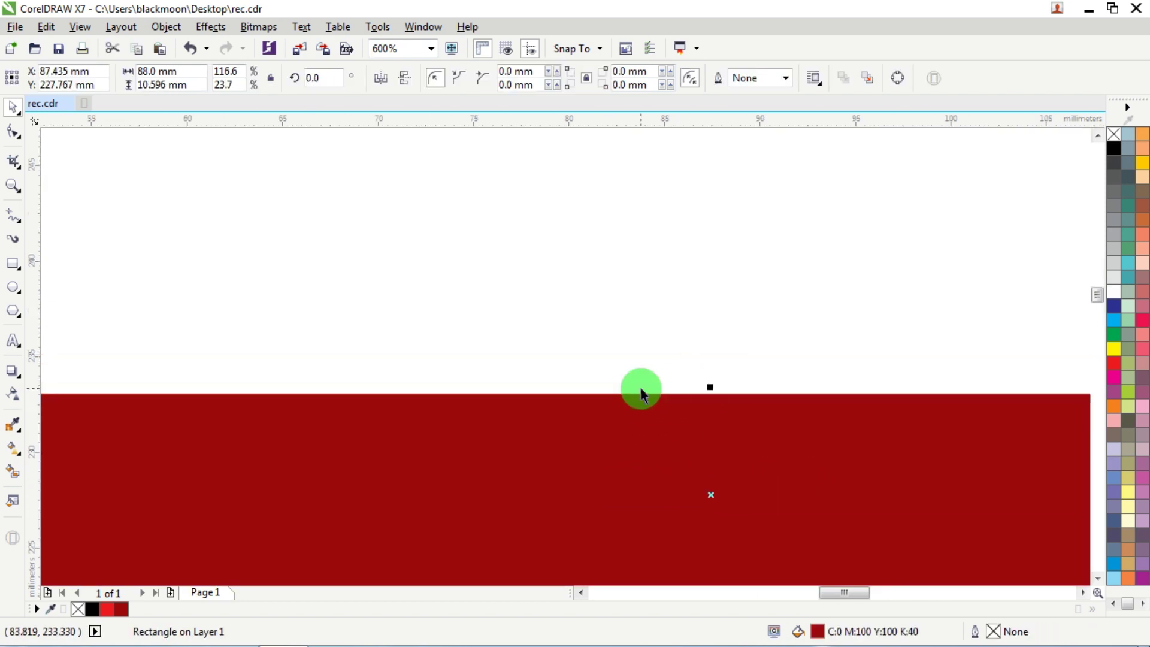
scroll(652, 426, "down", 2)
right_click(652, 427)
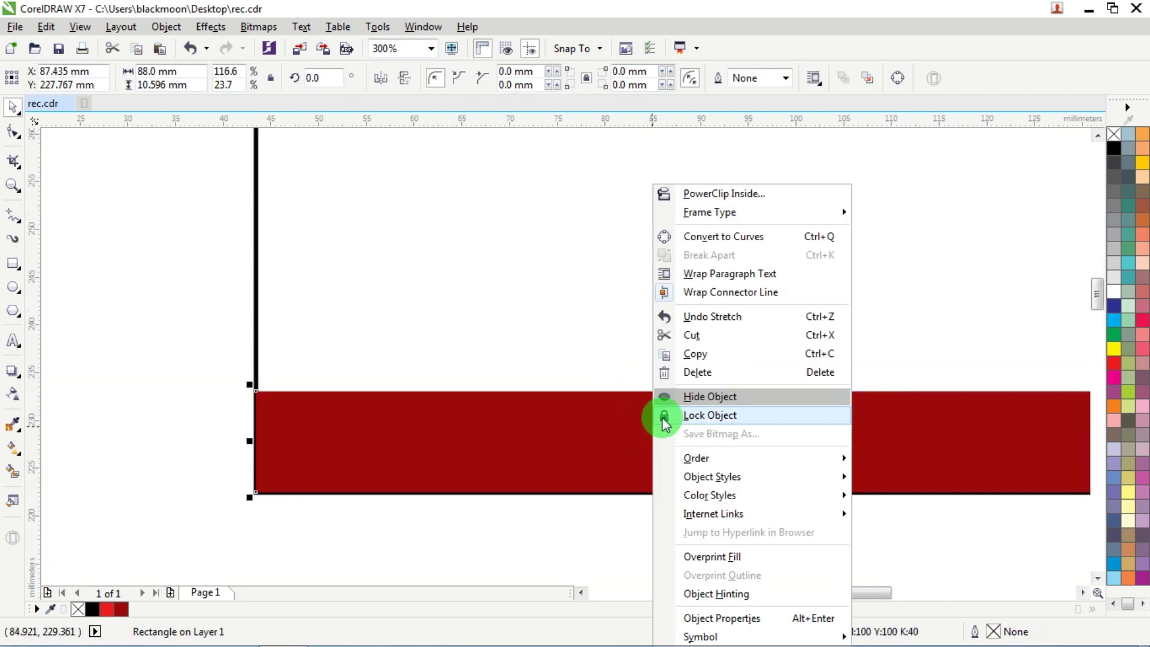
left_click(700, 357)
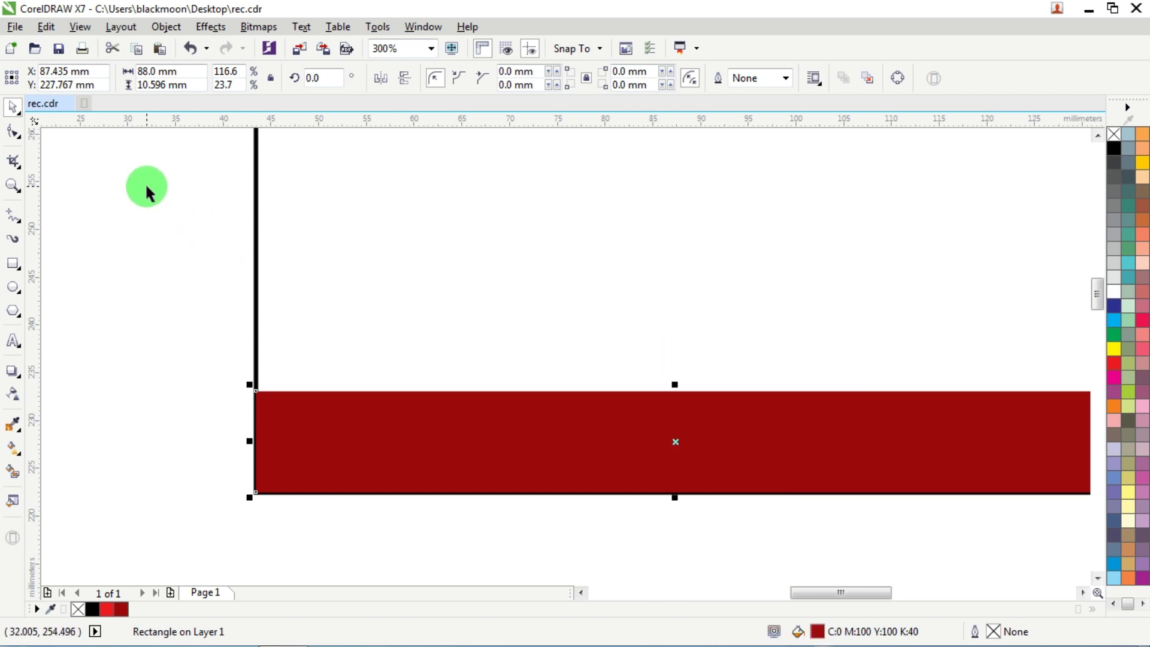
Paste a copy of the dark red strip in place and stretch its upper edge to a height of about 12.1 mm.
left_click(128, 149)
right_click(130, 155)
left_click(180, 262)
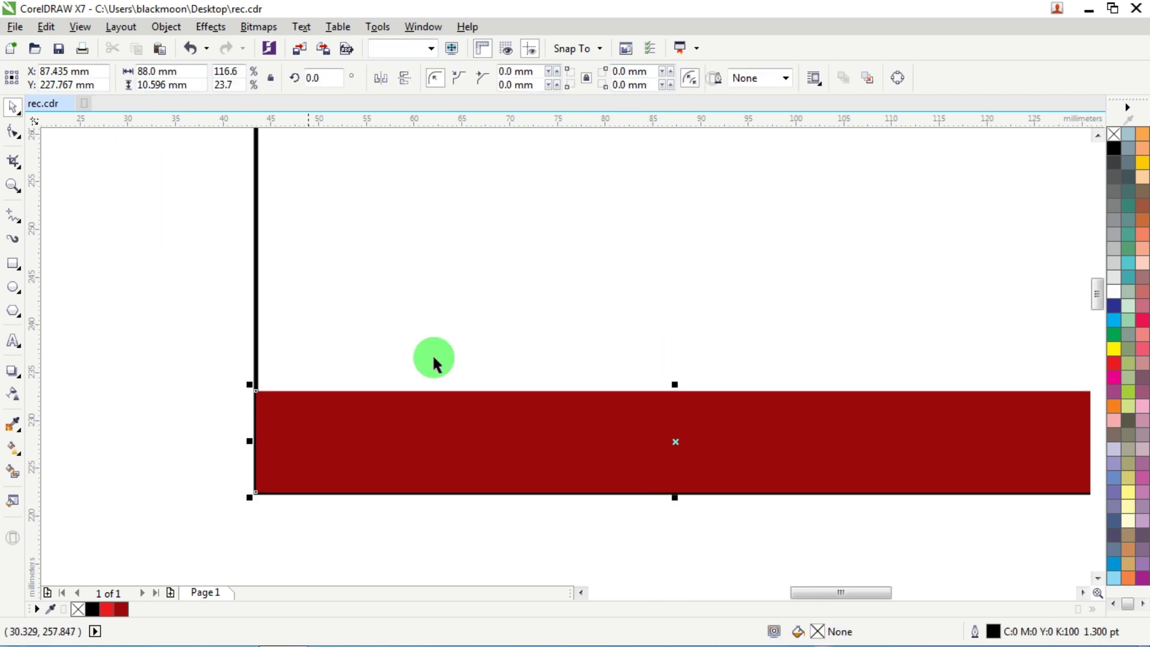
scroll(513, 369, "down", 4)
scroll(554, 407, "up", 3)
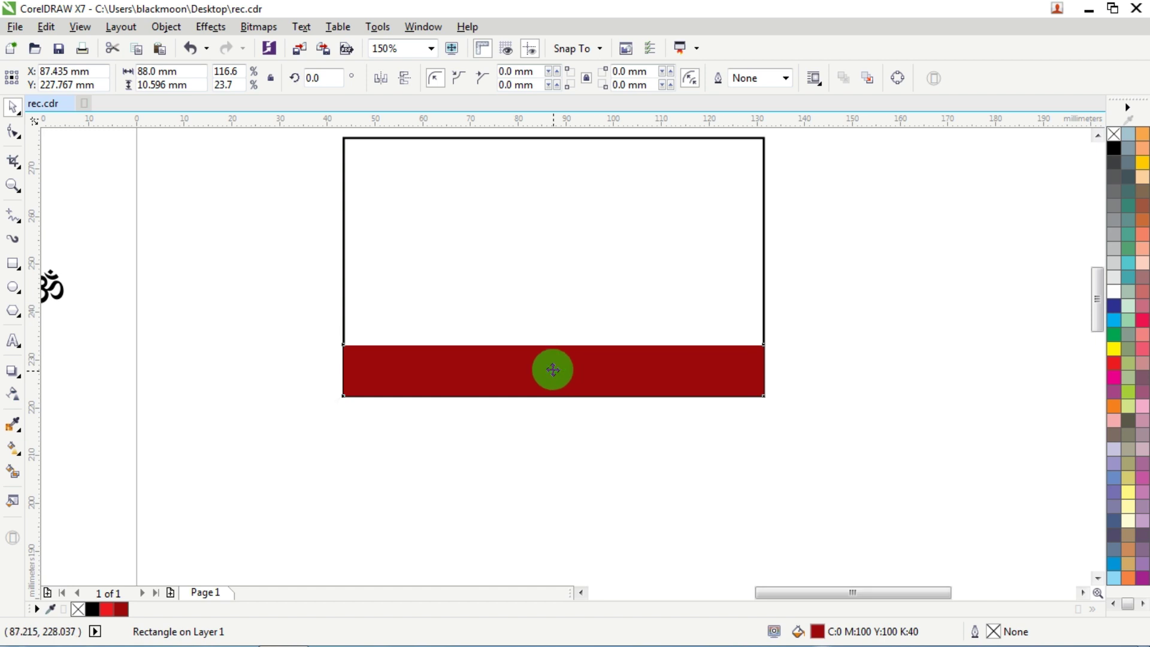
left_click_drag(551, 367, 532, 456)
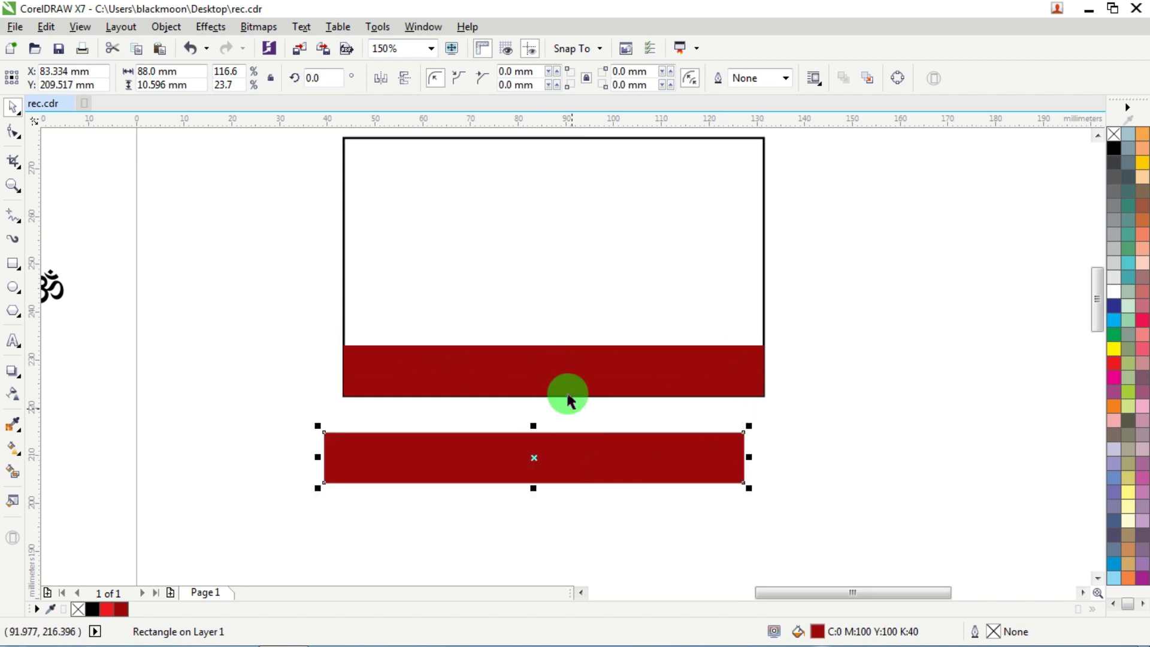
key("ctrl+z")
scroll(564, 346, "up", 4)
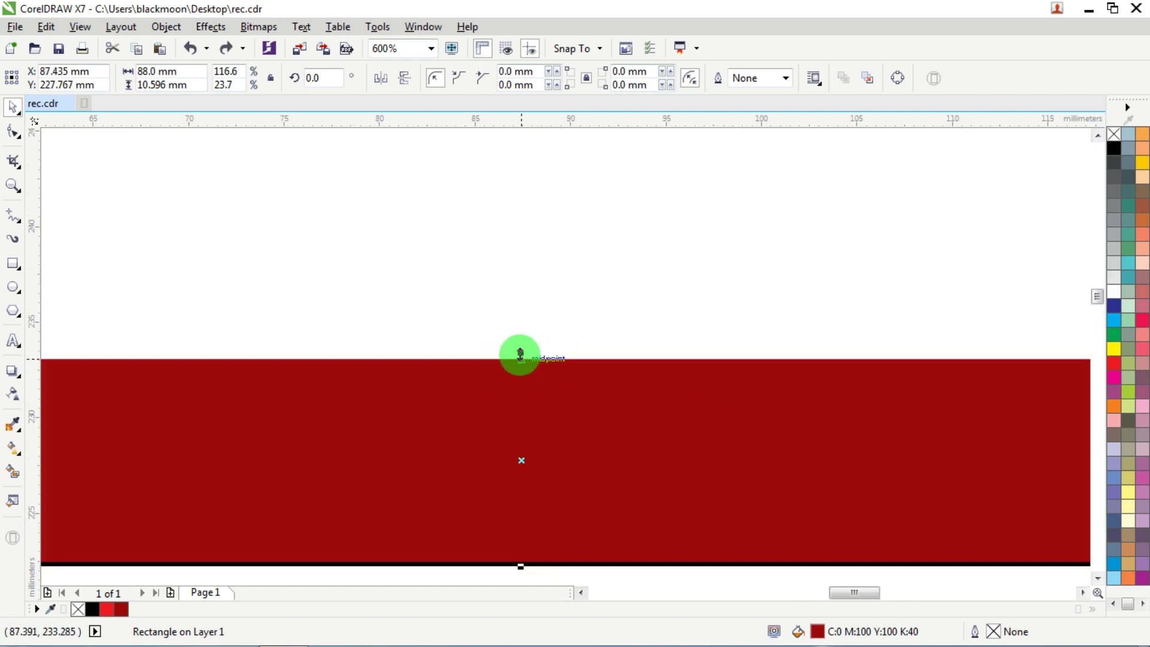
left_click_drag(521, 351, 530, 325)
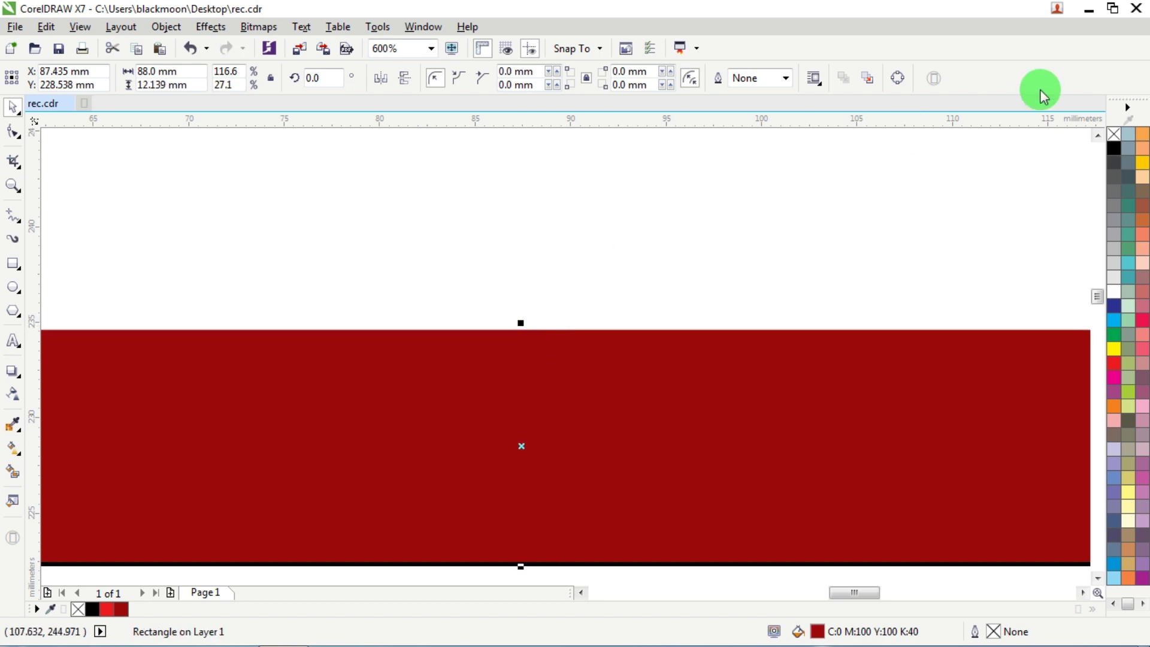
Fill the taller strip copy with golden yellow (C 0, M 20, Y 100, K 0) and send it to the back of the page.
left_click(1142, 164)
right_click(691, 367)
left_click(476, 427)
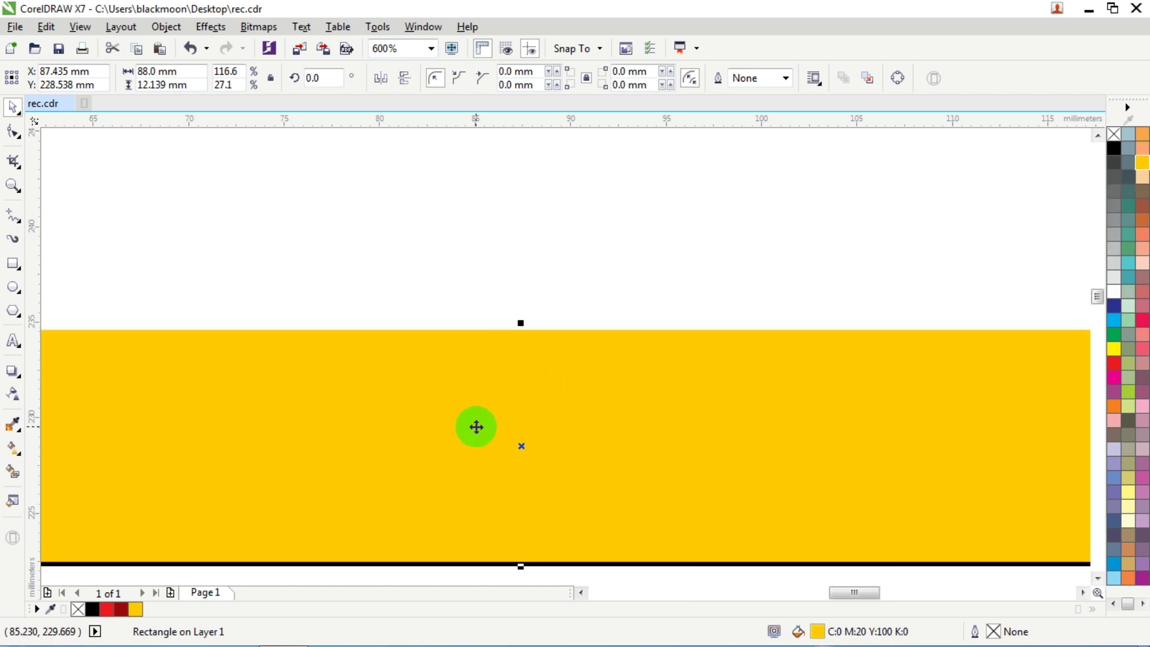
right_click(476, 427)
mouse_move(536, 460)
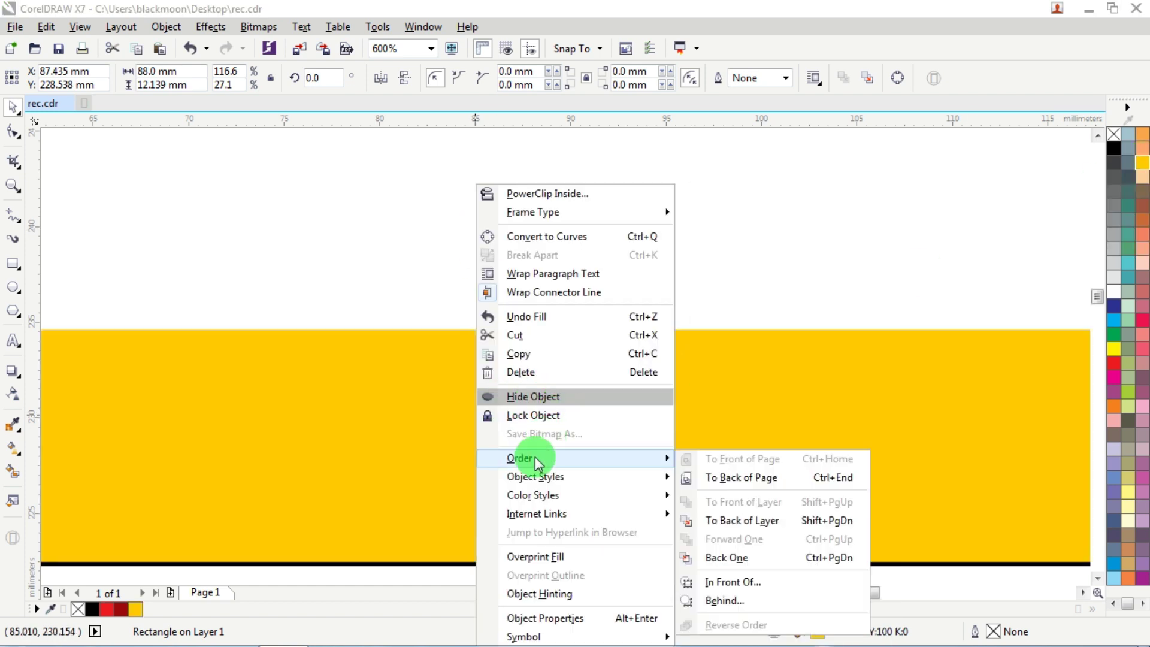
left_click(732, 479)
scroll(552, 423, "down", 2)
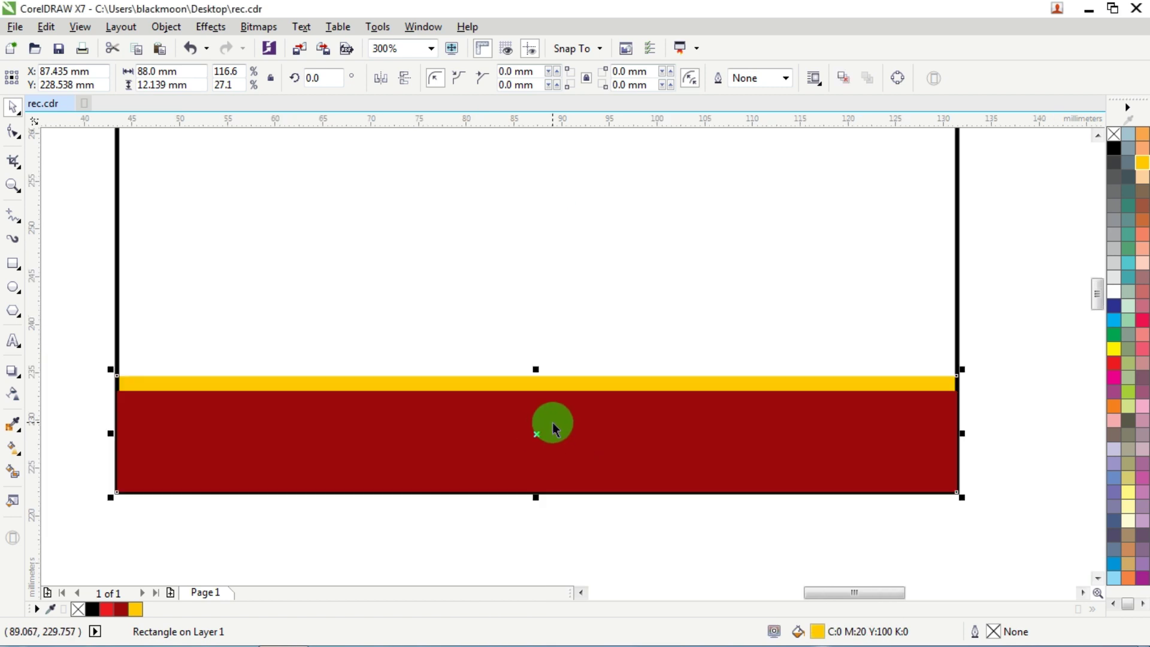
Reduce the yellow strip's height to about 11.8 mm from its upper edge.
left_click(560, 497)
scroll(554, 391, "up", 4)
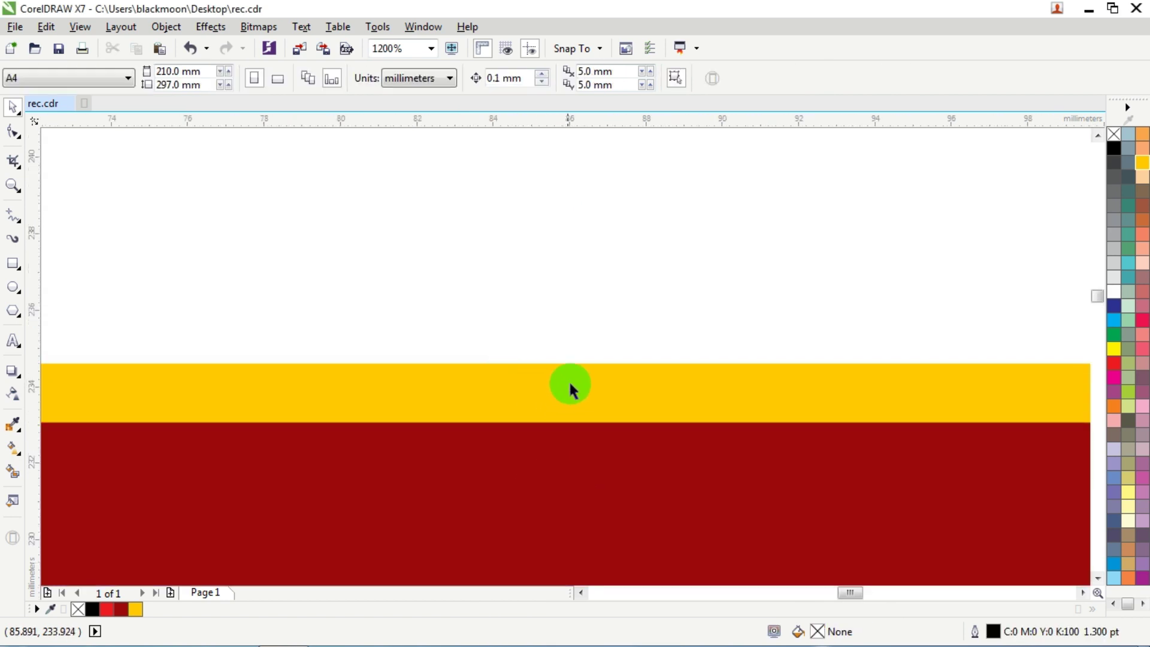
left_click(570, 385)
left_click_drag(623, 359, 637, 375)
scroll(636, 365, "down", 5)
scroll(636, 397, "up", 2)
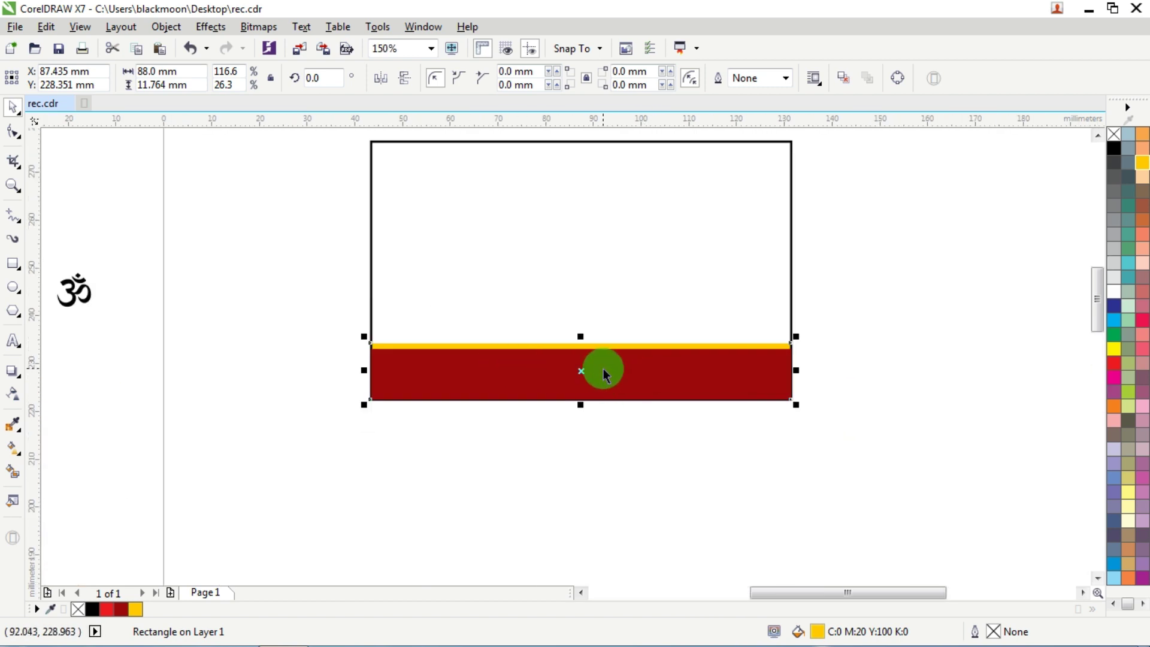
Move the address and mobile number lines onto the dark red strip and centre them horizontally on it.
scroll(603, 368, "down", 2)
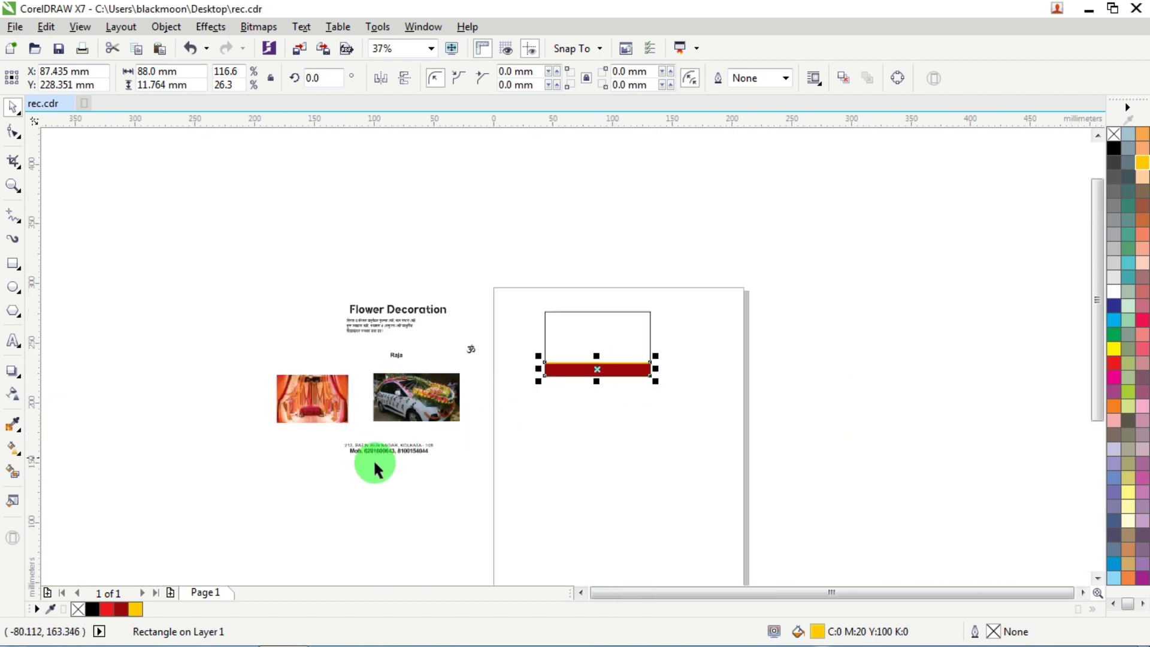
scroll(375, 455, "up", 2)
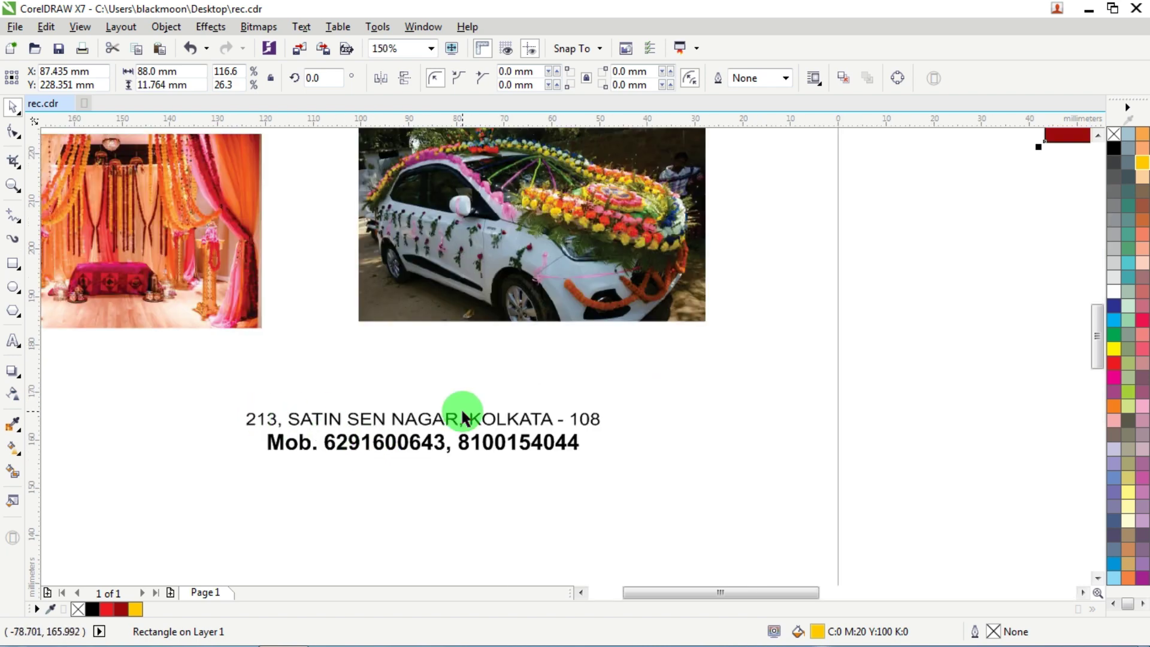
left_click_drag(658, 372, 587, 413)
left_click(349, 461)
scroll(349, 460, "down", 1)
left_click_drag(441, 436, 665, 300)
scroll(862, 284, "up", 2)
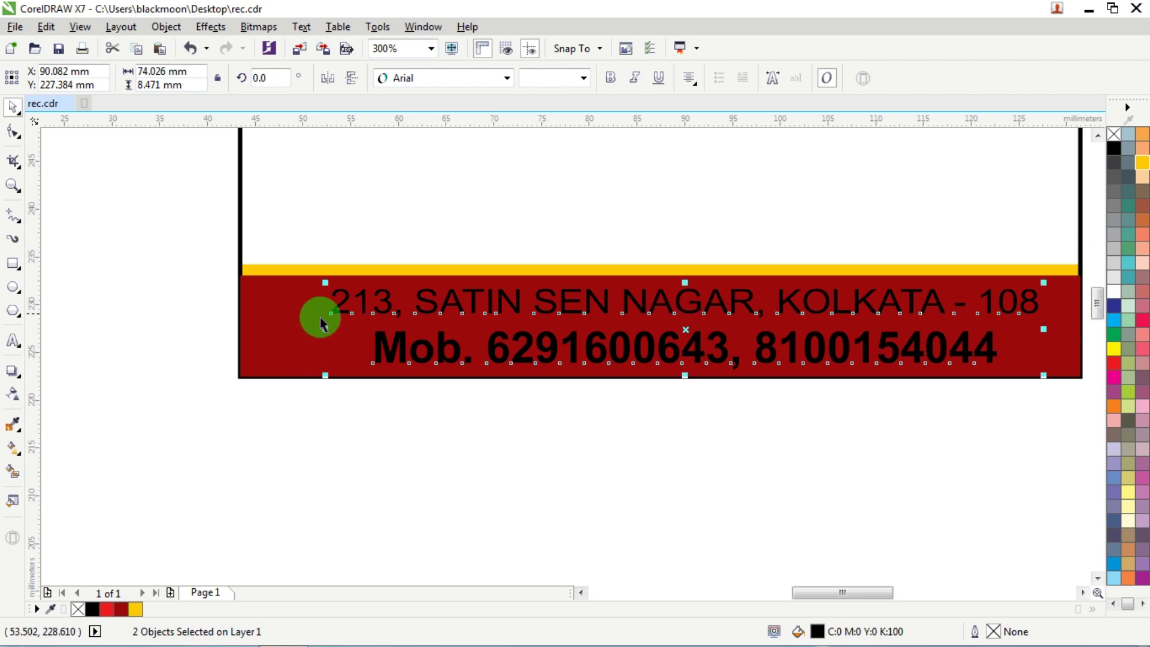
left_click(258, 301, "shift")
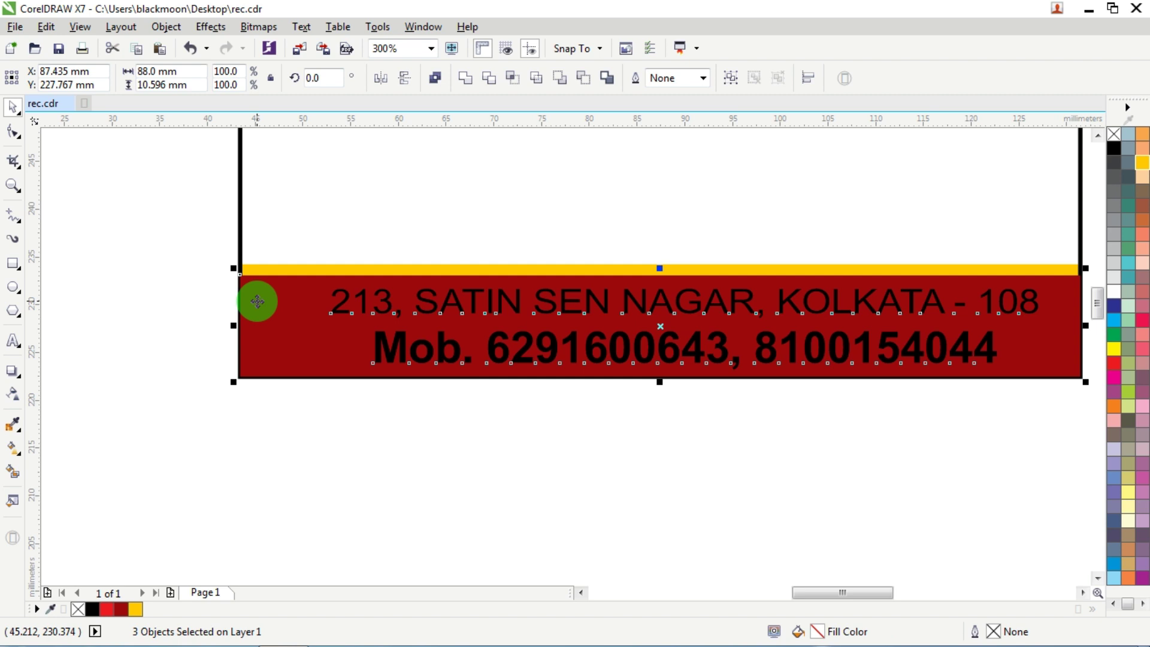
key("c")
left_click(395, 419)
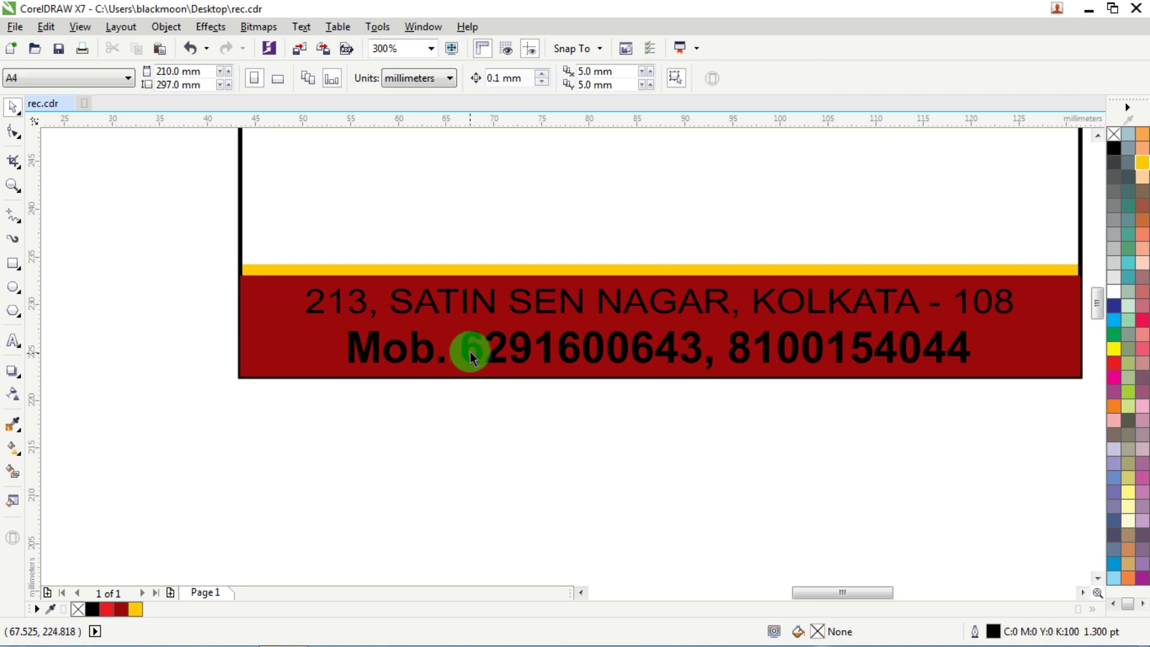
Move the mobile number line up slightly to about Y 225.7 mm and fill it with yellow (C 0, M 0, Y 100, K 0).
left_click(471, 334)
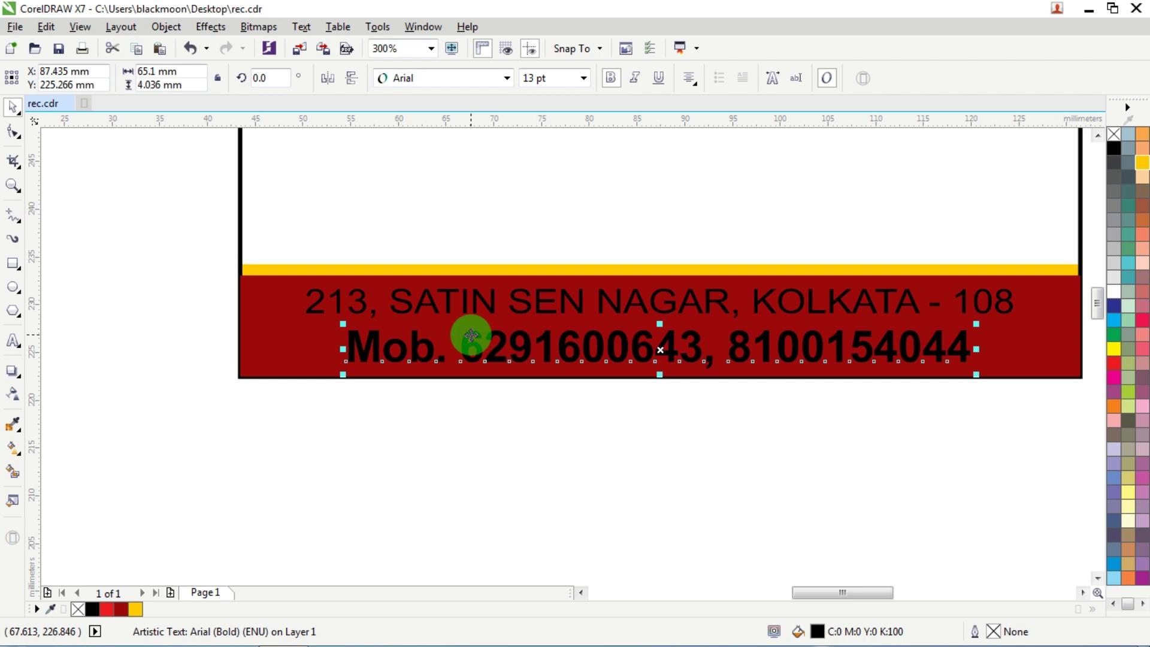
left_click_drag(470, 334, 471, 332)
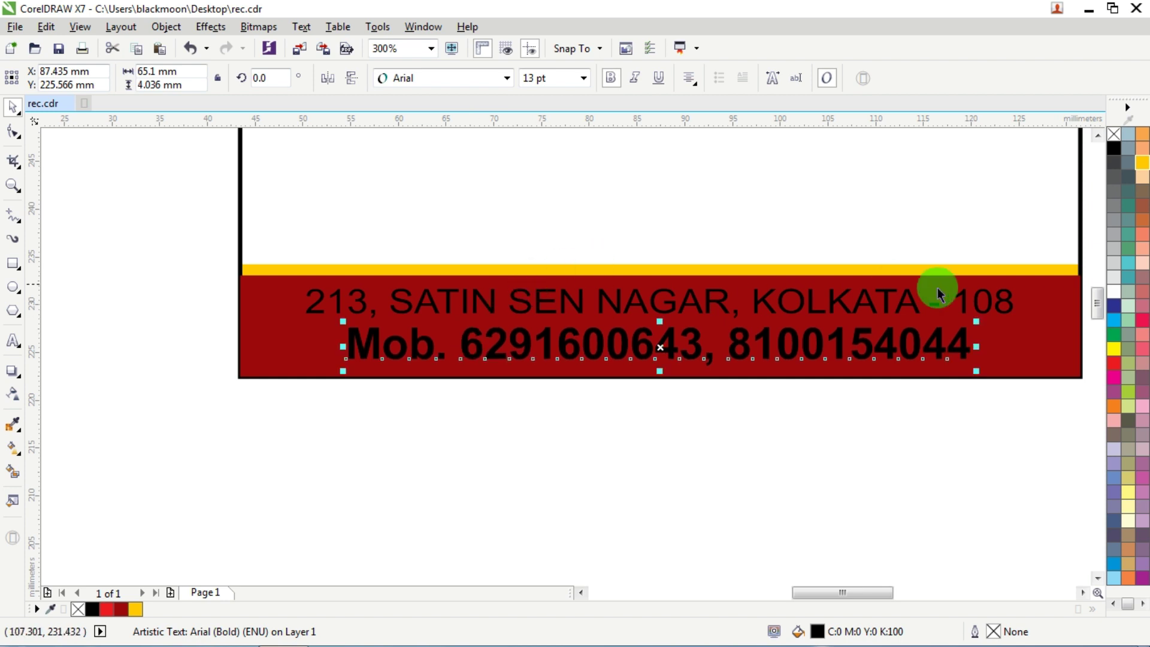
left_click(1113, 348)
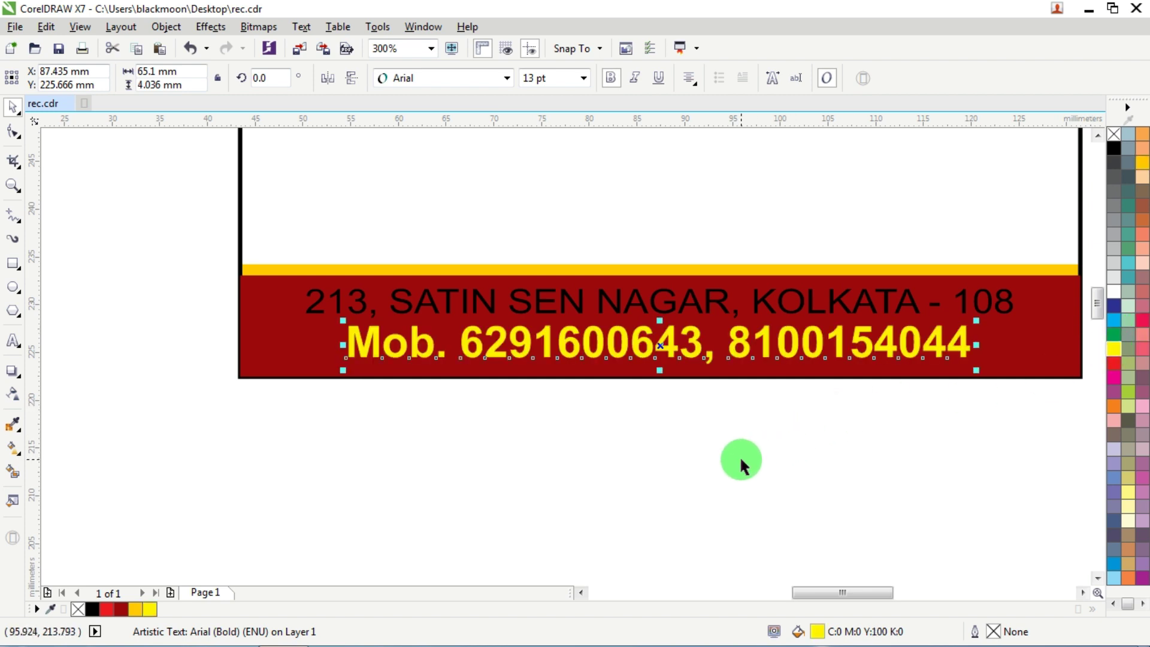
left_click(713, 407)
Fill the address line on the dark red strip with white.
left_click(653, 294)
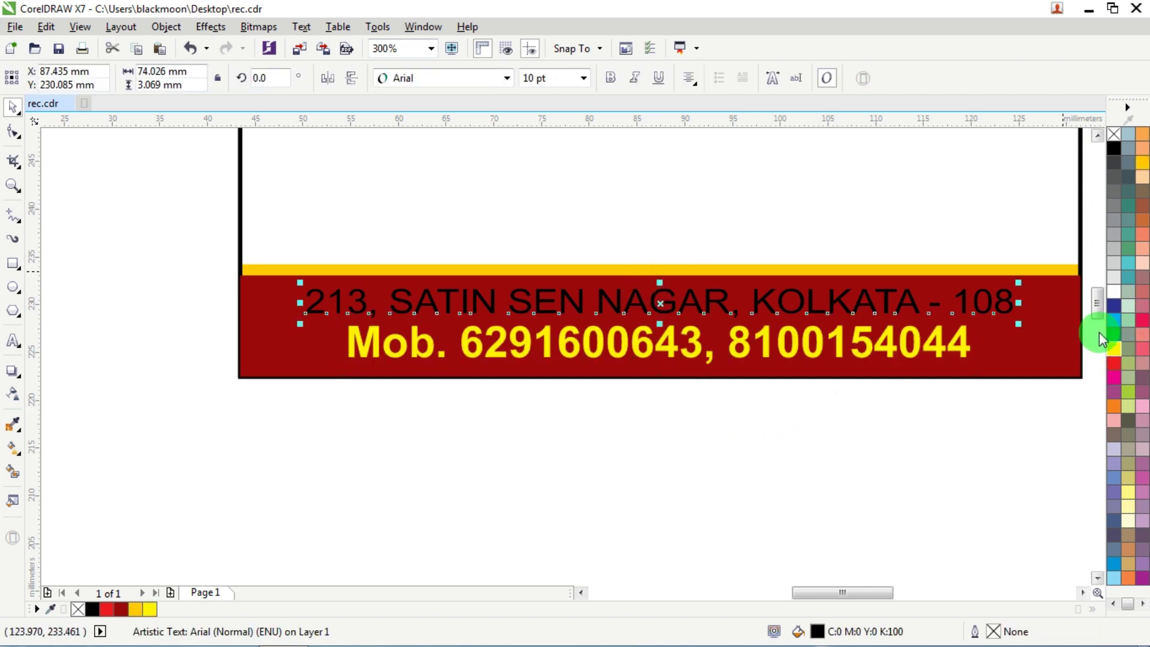
left_click(1112, 291)
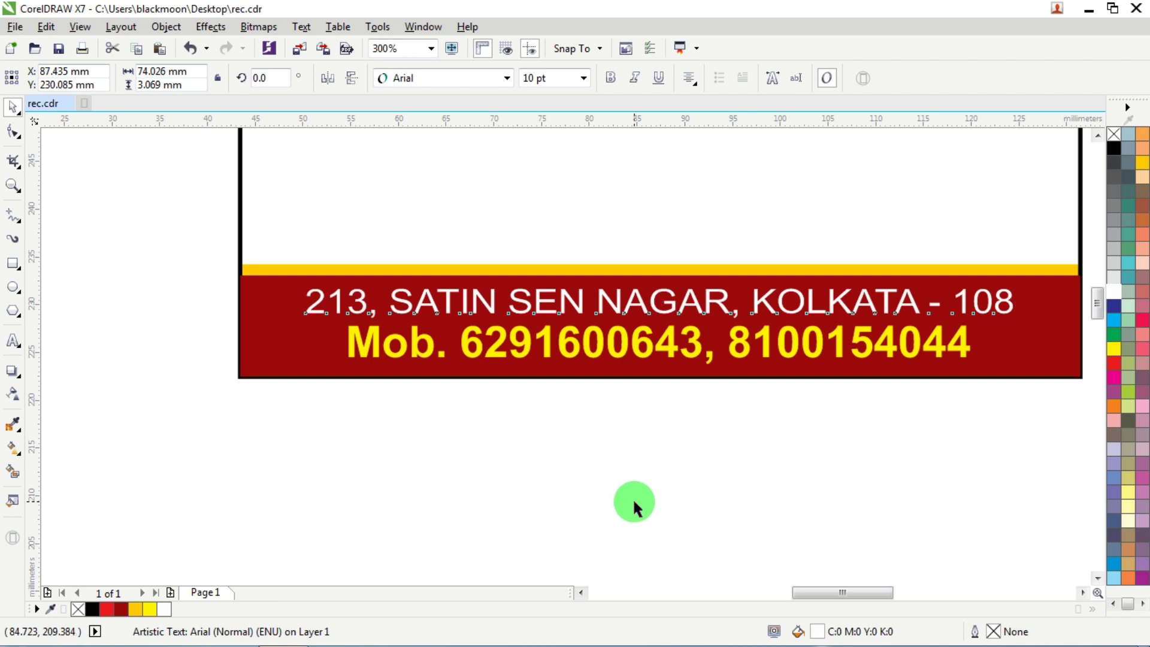
left_click(634, 494)
scroll(634, 494, "down", 2)
scroll(669, 401, "up", 1)
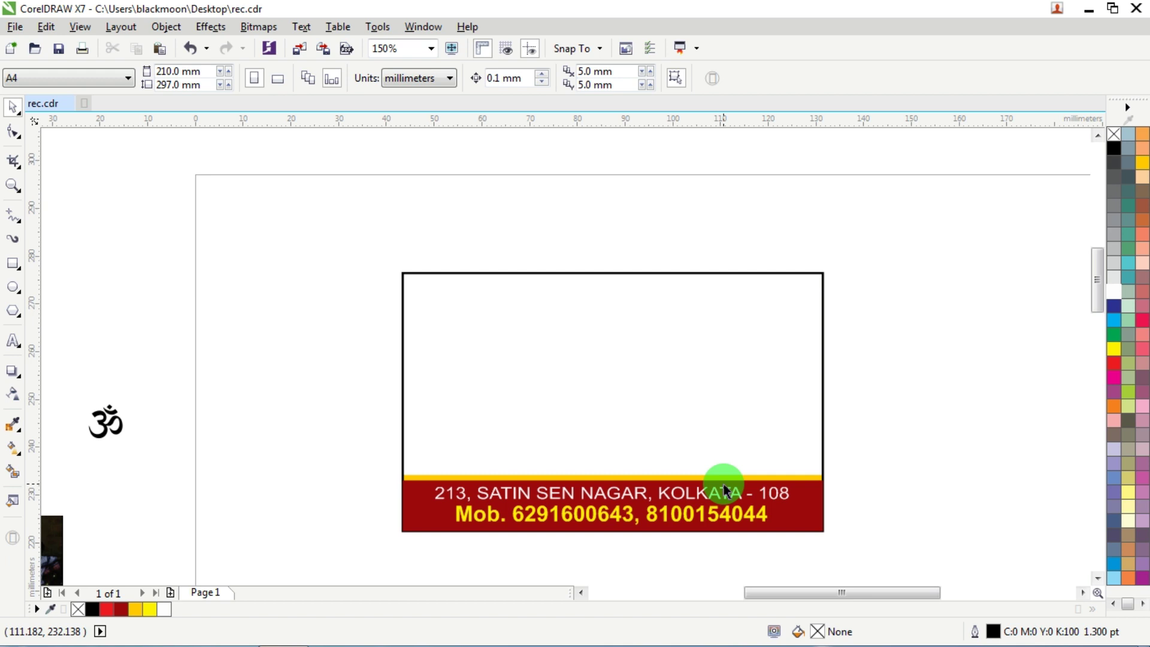
Fill the card rectangle with orange (C 0, M 60, Y 100, K 0) and remove its outline.
left_click(624, 272)
left_click(1112, 405)
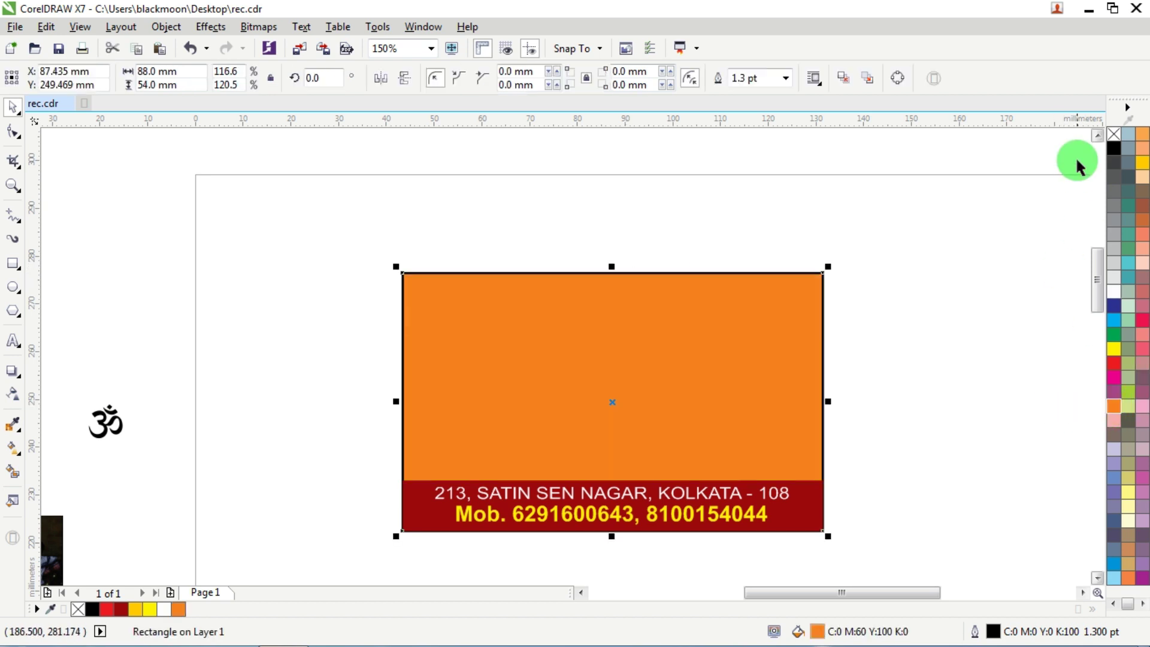
right_click(1114, 134)
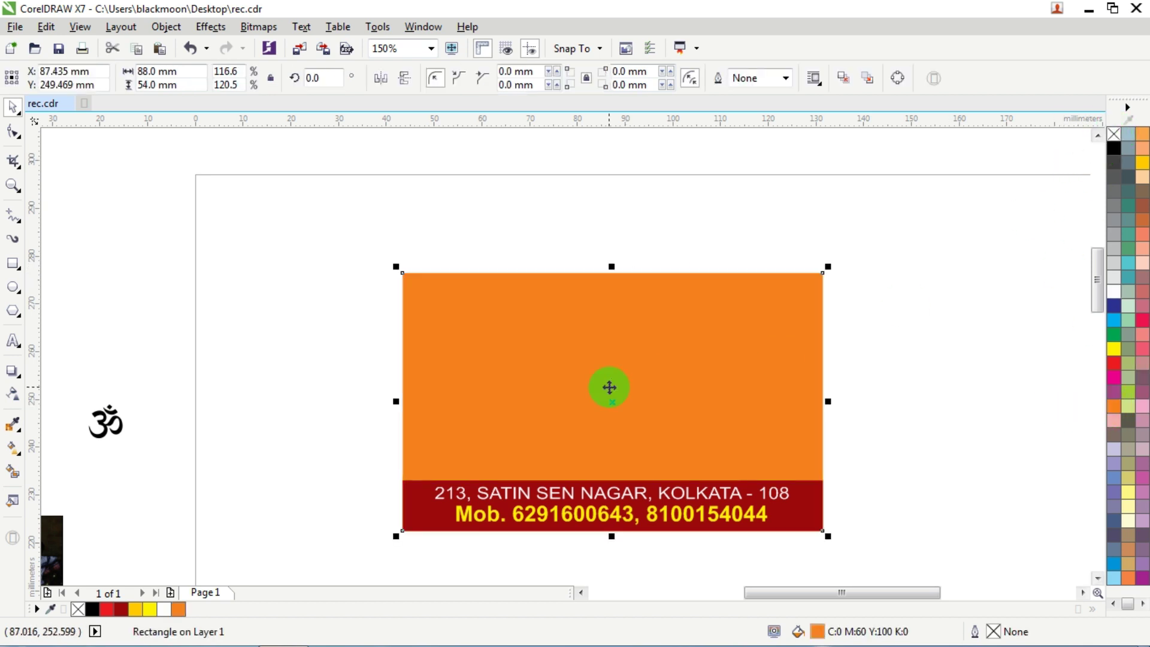
Send the orange card rectangle to the back of the page, behind the yellow strip.
right_click(592, 323)
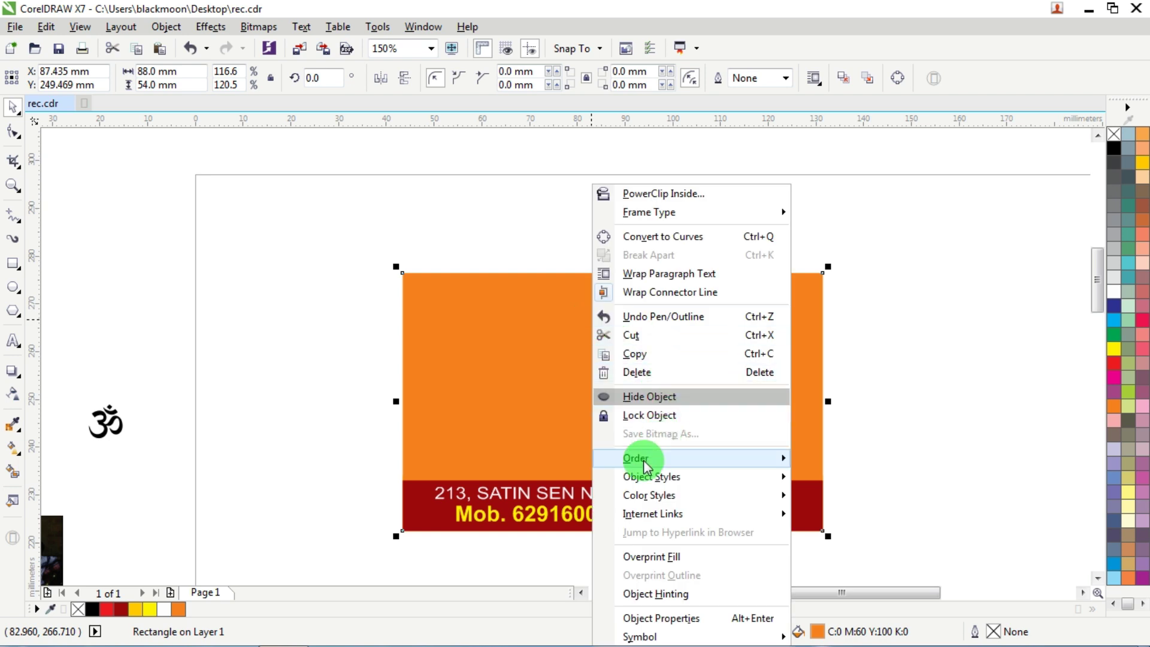
mouse_move(706, 457)
left_click(854, 476)
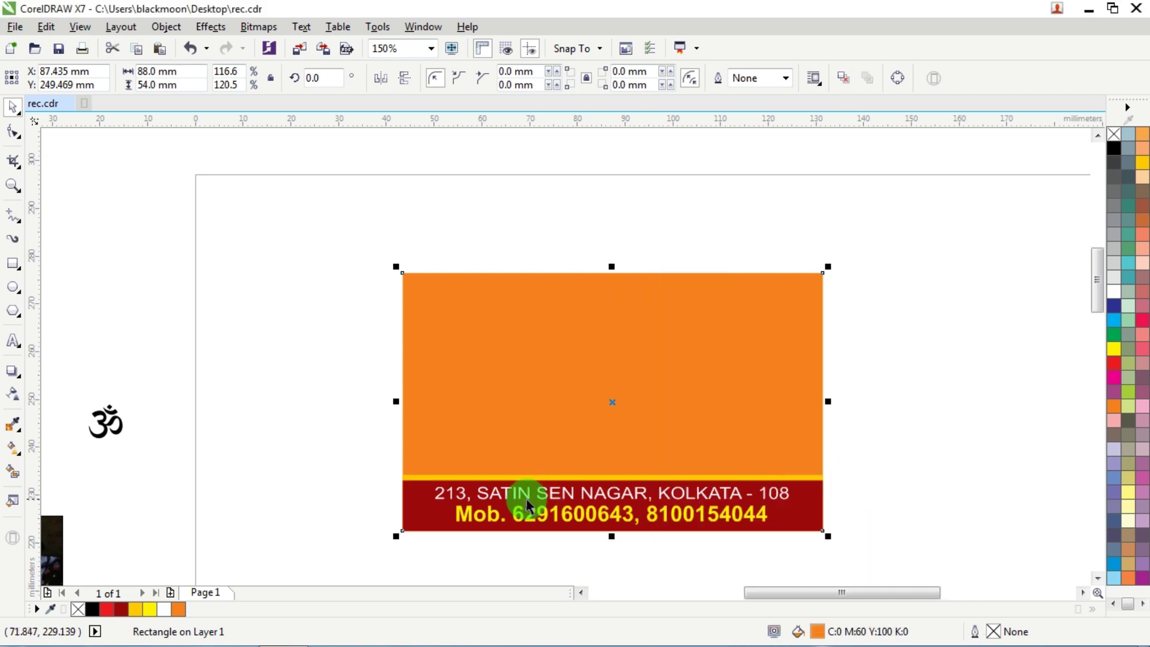
scroll(526, 498, "up", 2)
scroll(545, 449, "down", 2)
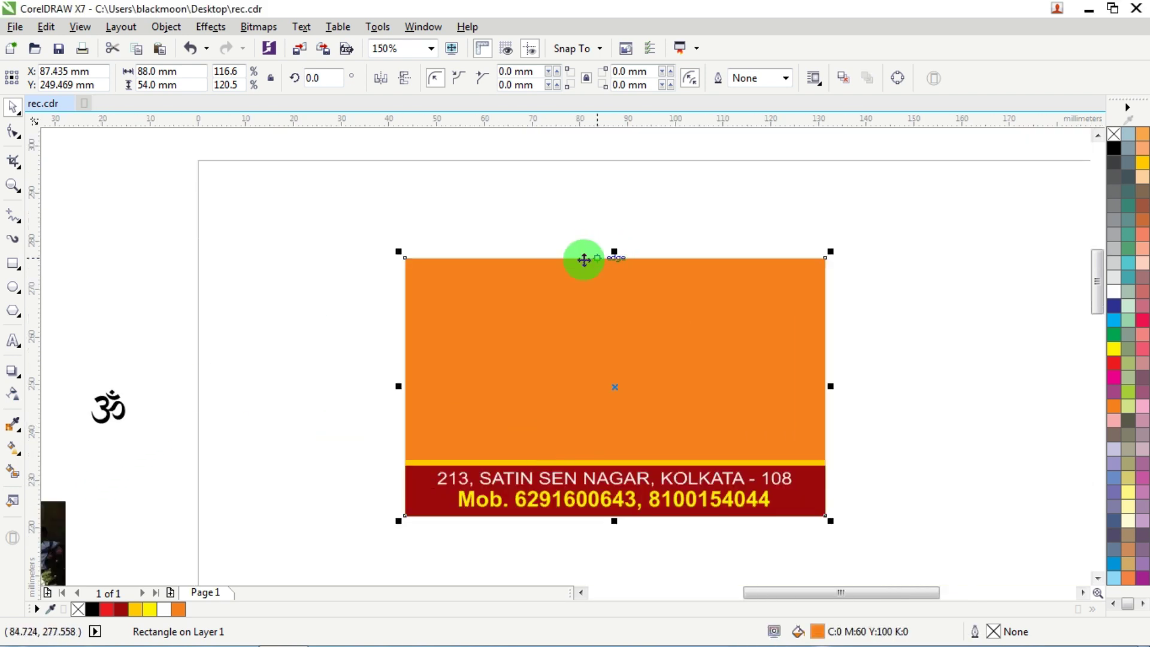
Apply a diagonal linear fountain fill to the card rectangle, from orange near the upper right to pale yellow at the lower left.
left_click(12, 449)
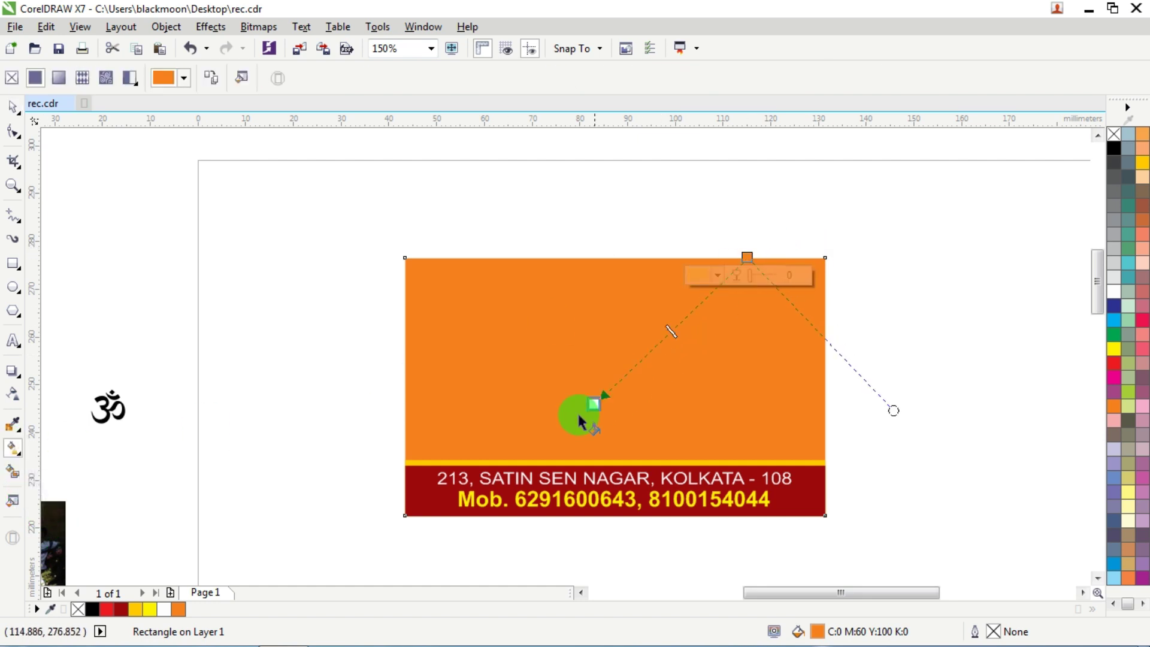
left_click_drag(577, 411, 485, 482)
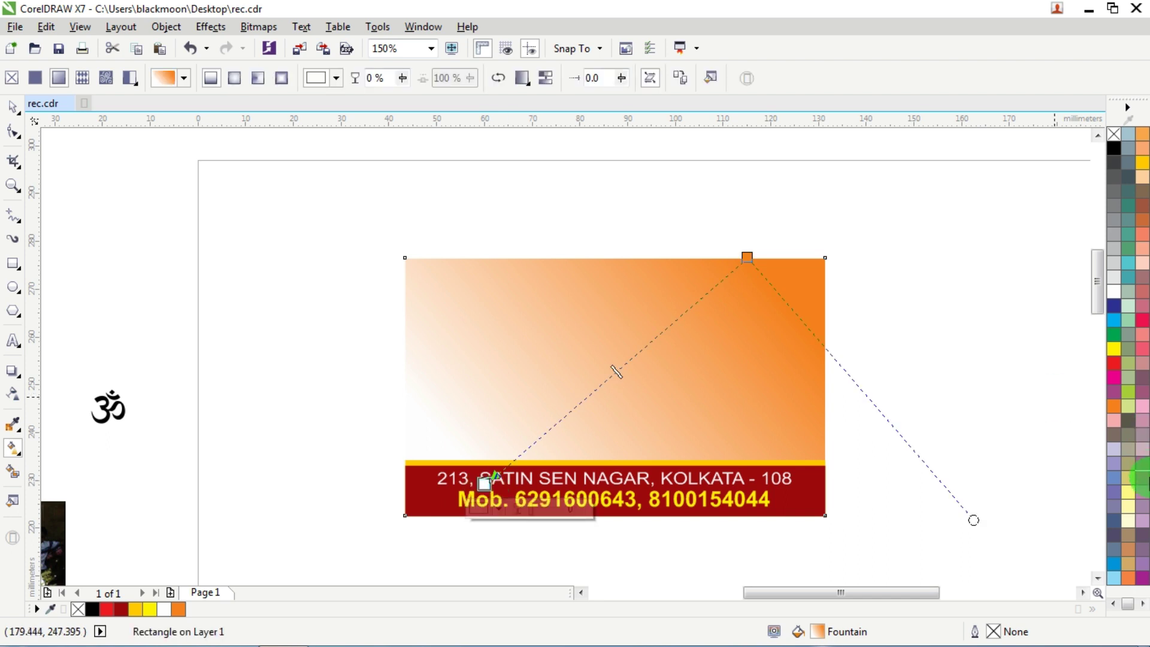
left_click(1128, 498)
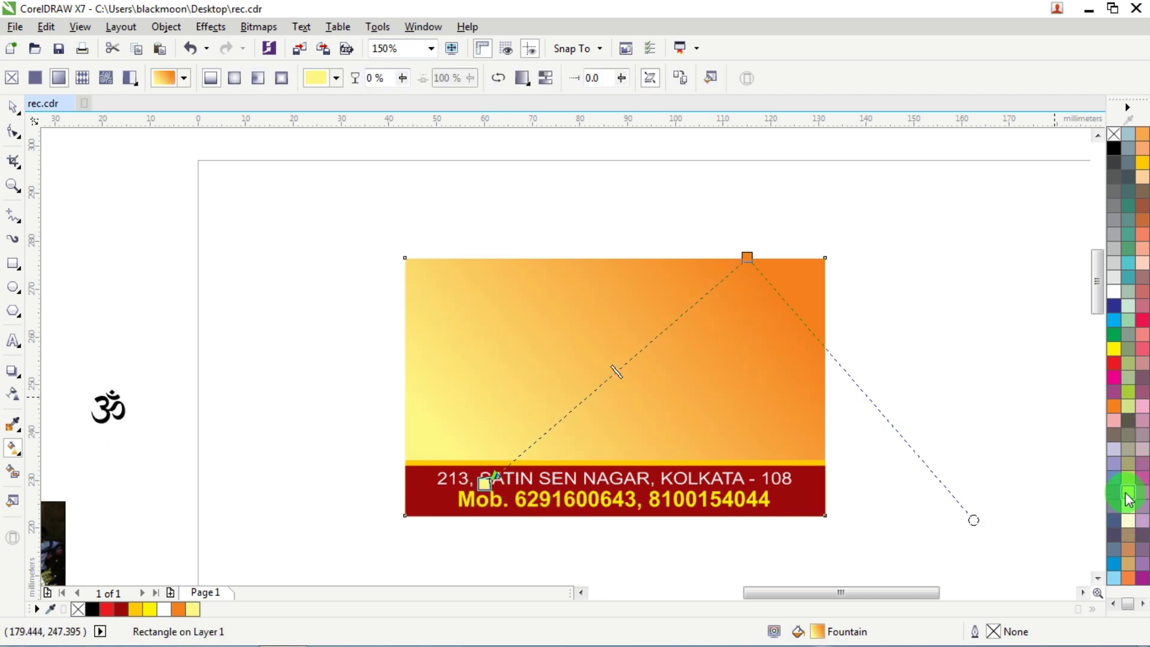
left_click(486, 481)
left_click(713, 323)
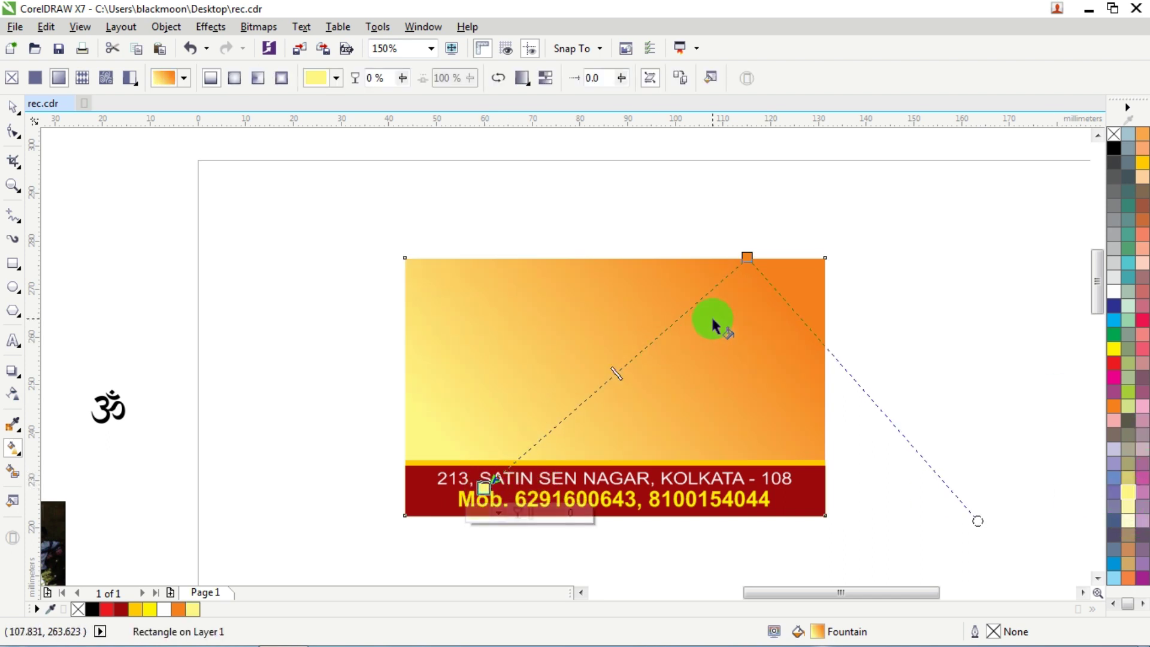
Move the gradient's orange end just above the card's upper edge and add a white colour node at 29%.
double_click(689, 310)
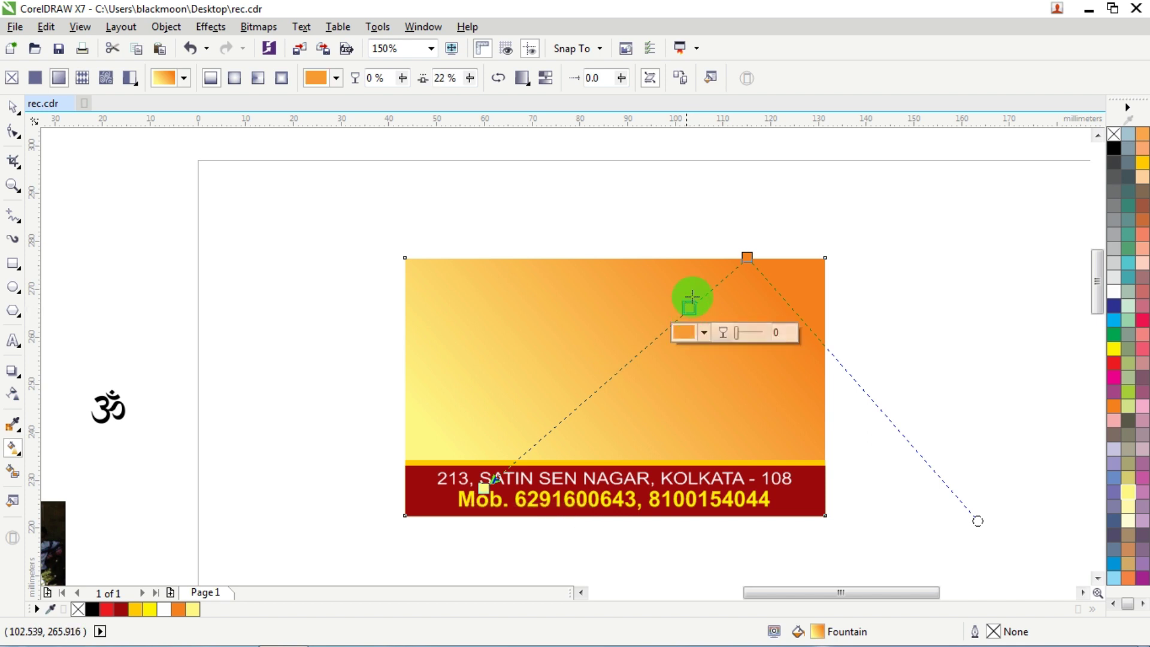
left_click_drag(747, 258, 737, 249)
left_click(686, 303)
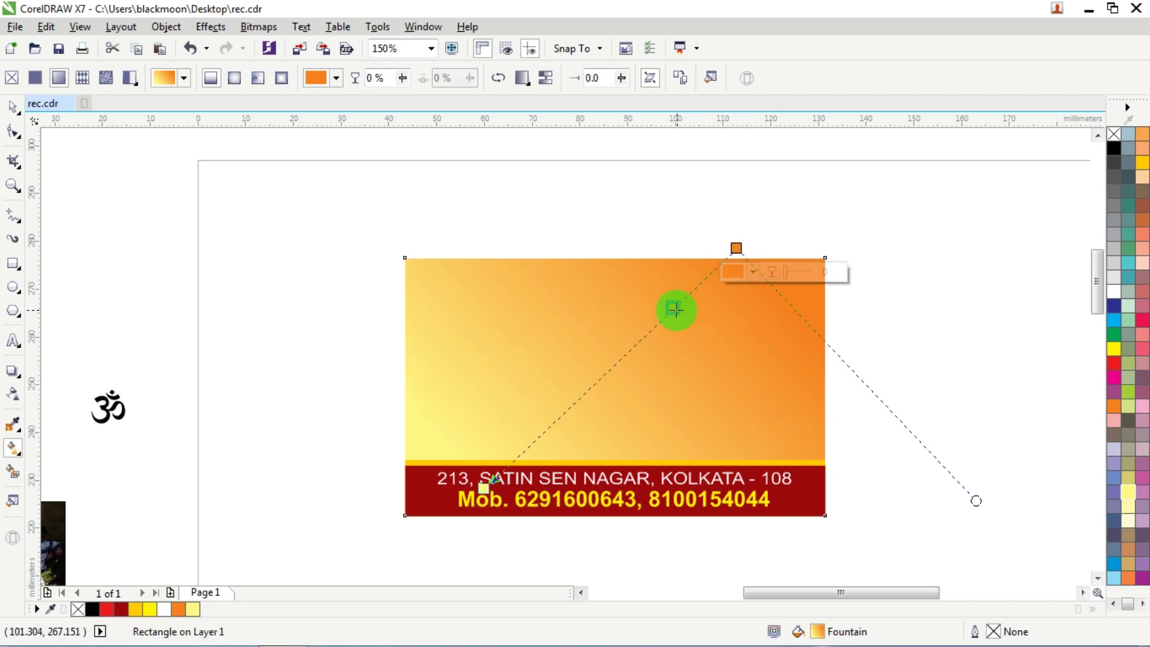
left_click_drag(675, 310, 664, 319)
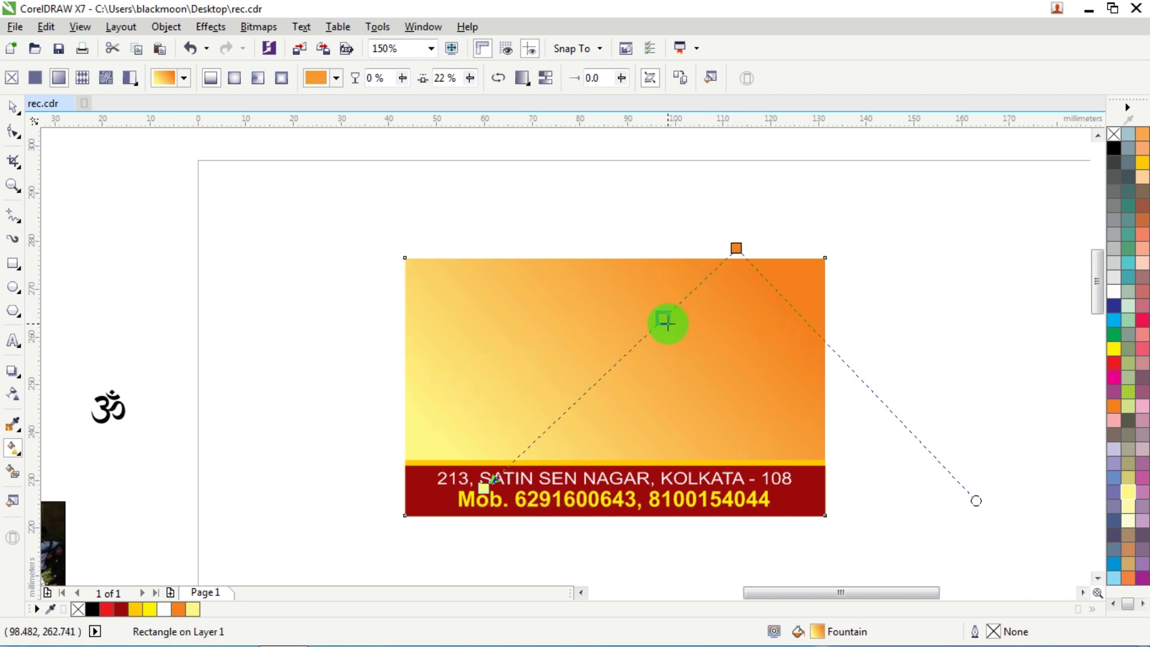
left_click(1114, 294)
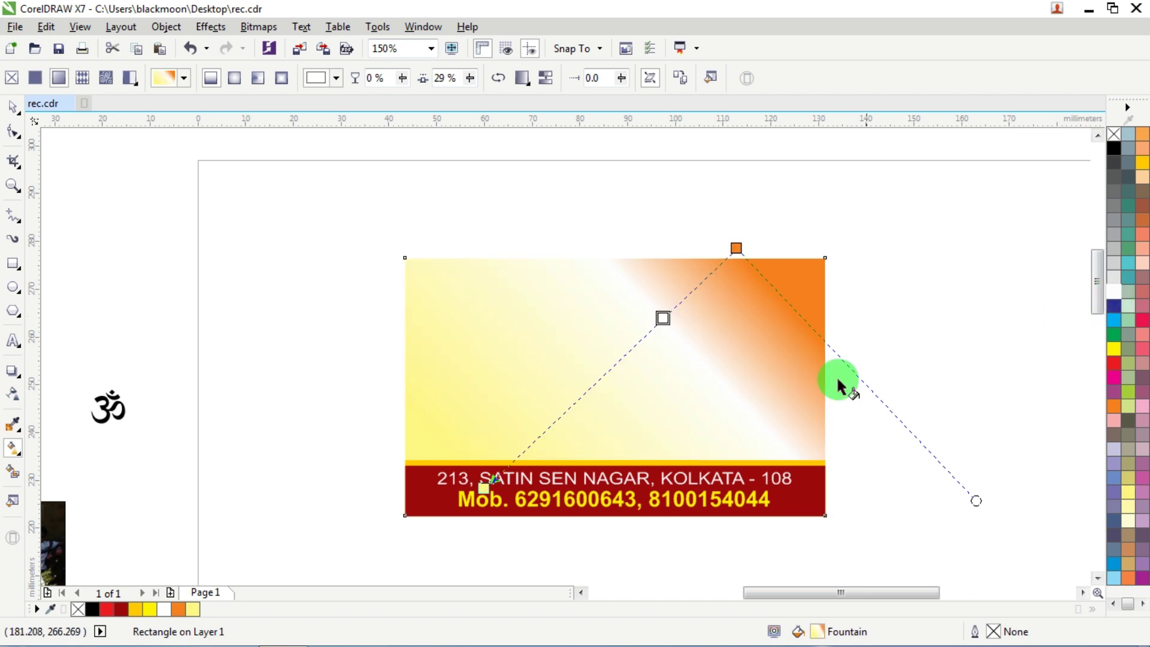
Add another near-white colour node at 54% along the card's gradient and shift its pale yellow end slightly inward.
double_click(636, 340)
left_click_drag(637, 340, 600, 378)
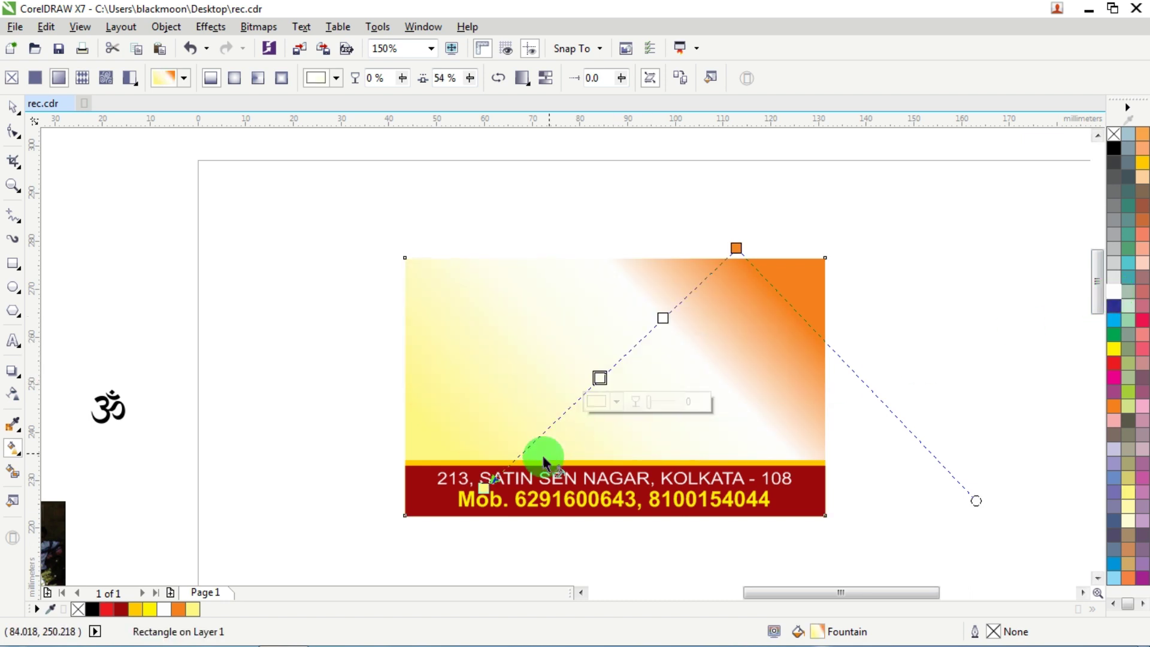
left_click_drag(484, 488, 518, 497)
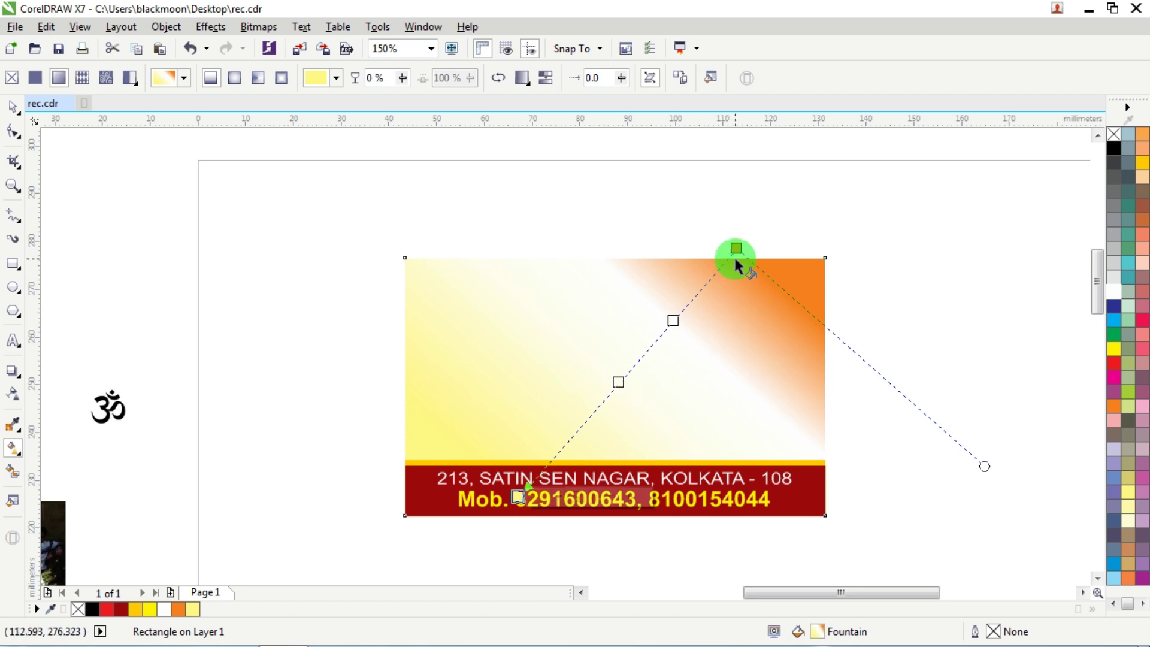
Reorient the card's gradient to run almost vertically, with its orange end at the middle of the top edge and the lower node adjusted.
left_click_drag(737, 247, 647, 265)
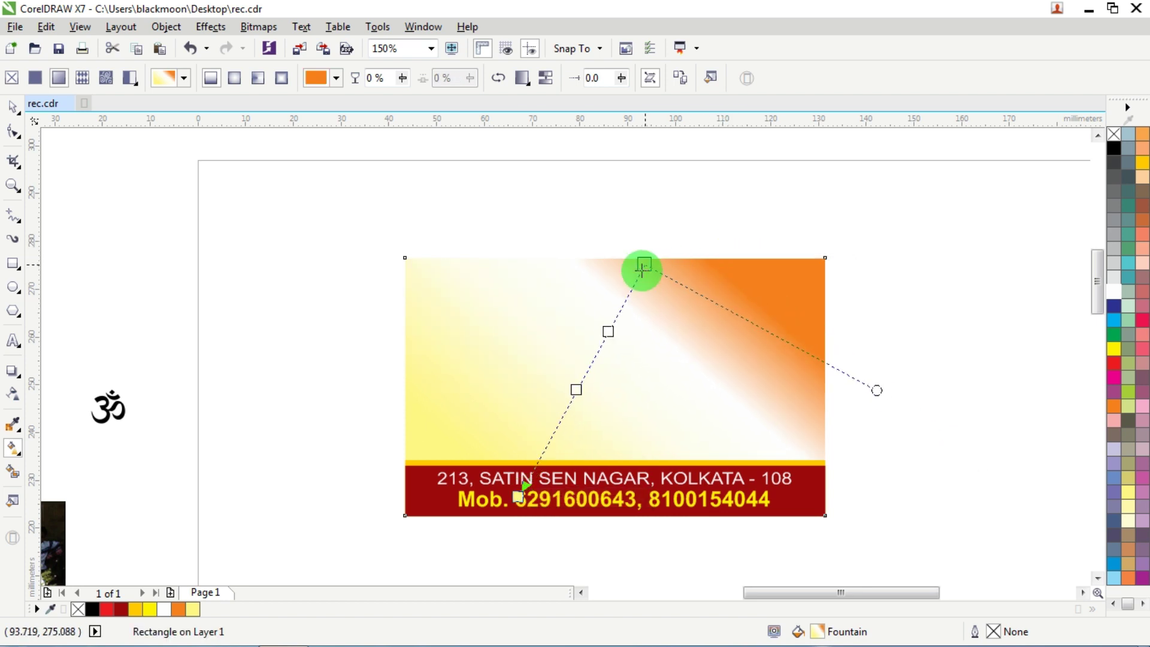
left_click_drag(529, 486, 563, 490)
left_click_drag(680, 268, 635, 257)
left_click_drag(880, 337, 872, 311)
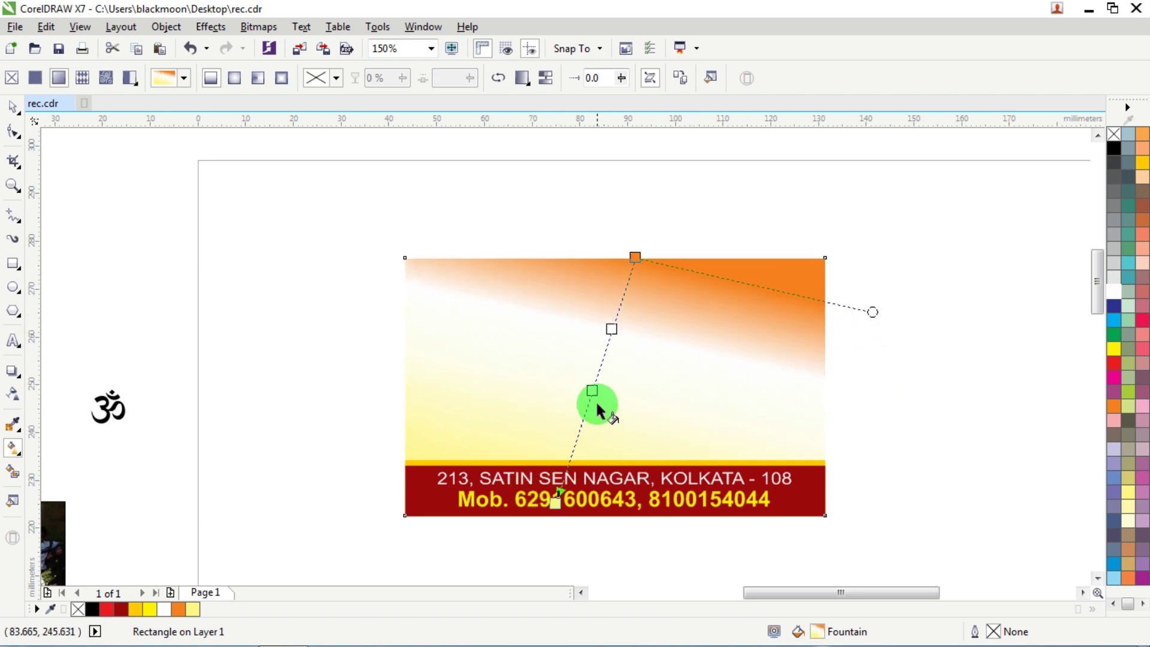
left_click_drag(591, 391, 580, 421)
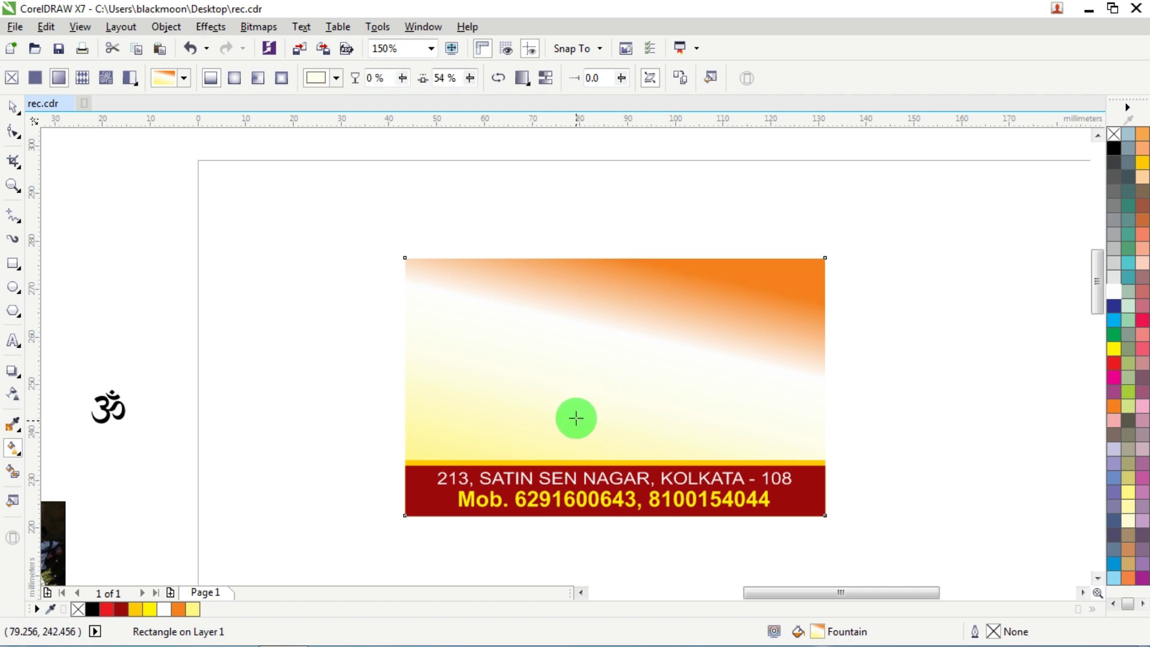
Move the draped stage decoration photo onto the page, overlapping the card's upper left corner.
scroll(777, 345, "down", 5)
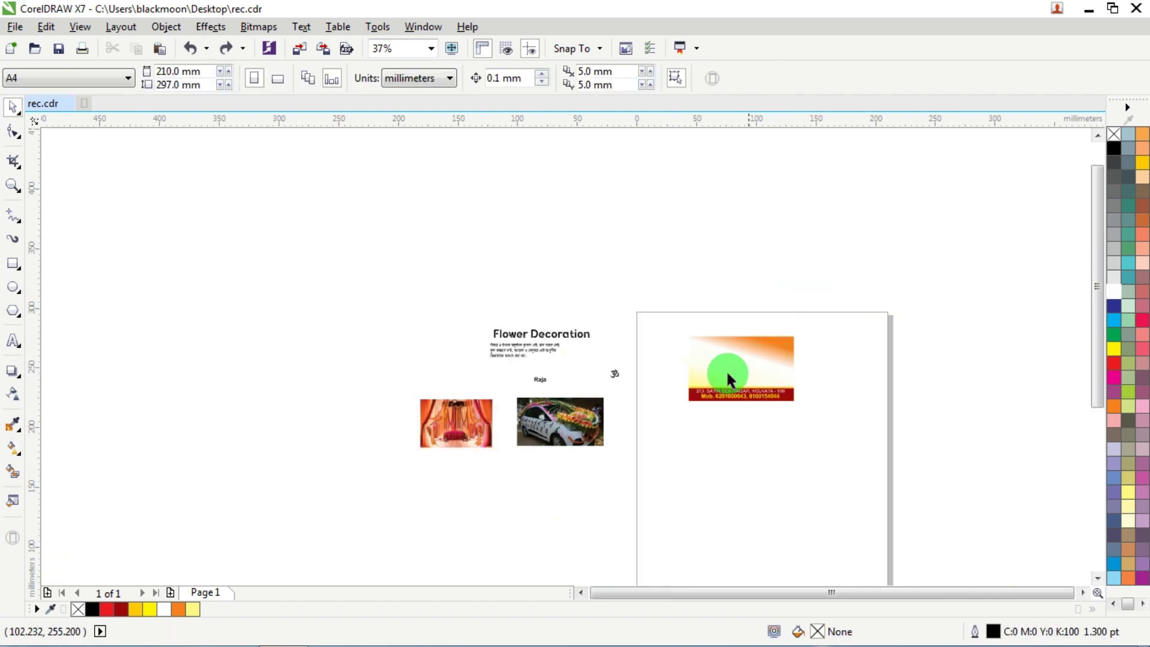
scroll(695, 389, "up", 5)
scroll(263, 491, "down", 5)
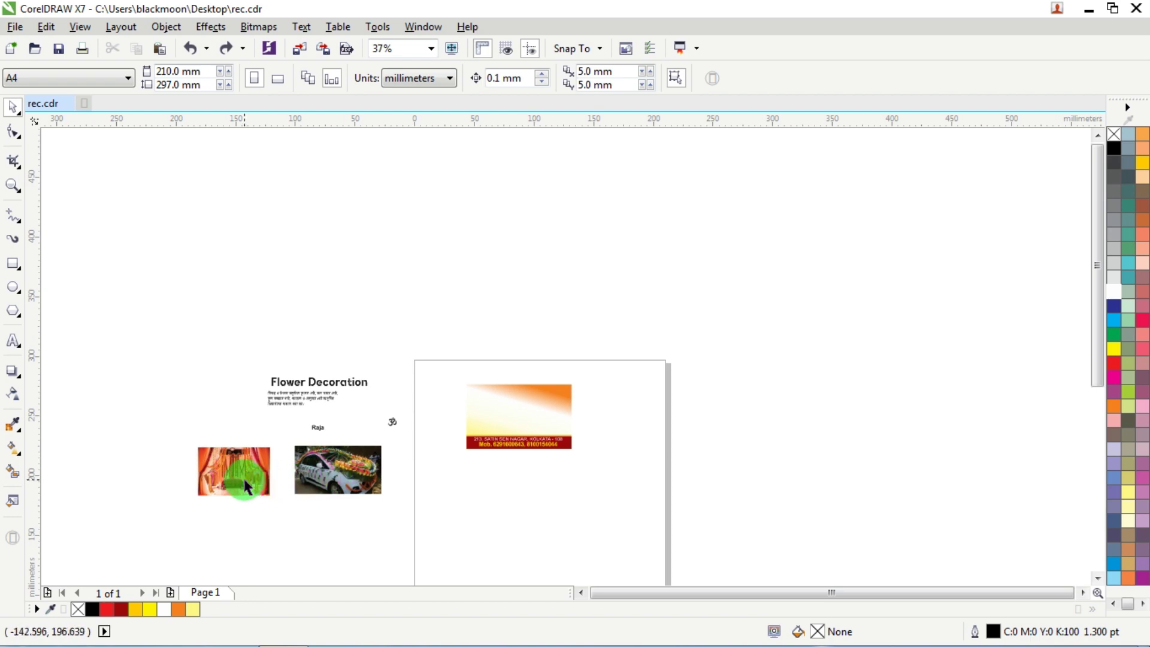
left_click_drag(248, 486, 469, 404)
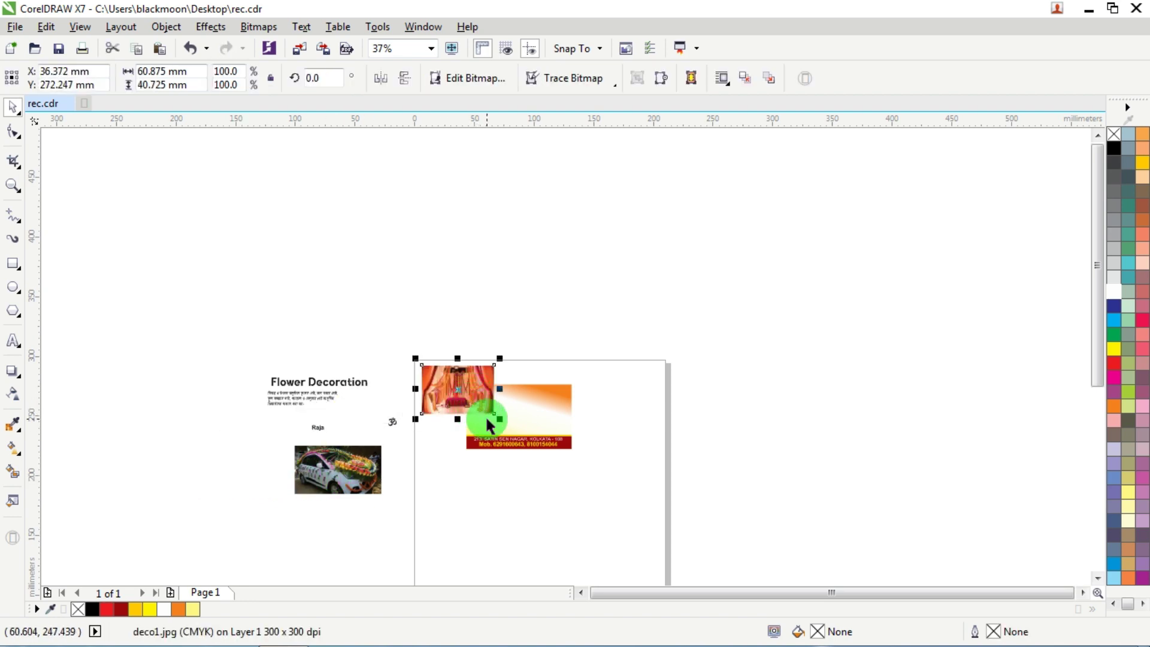
scroll(488, 424, "up", 4)
scroll(249, 244, "up", 2)
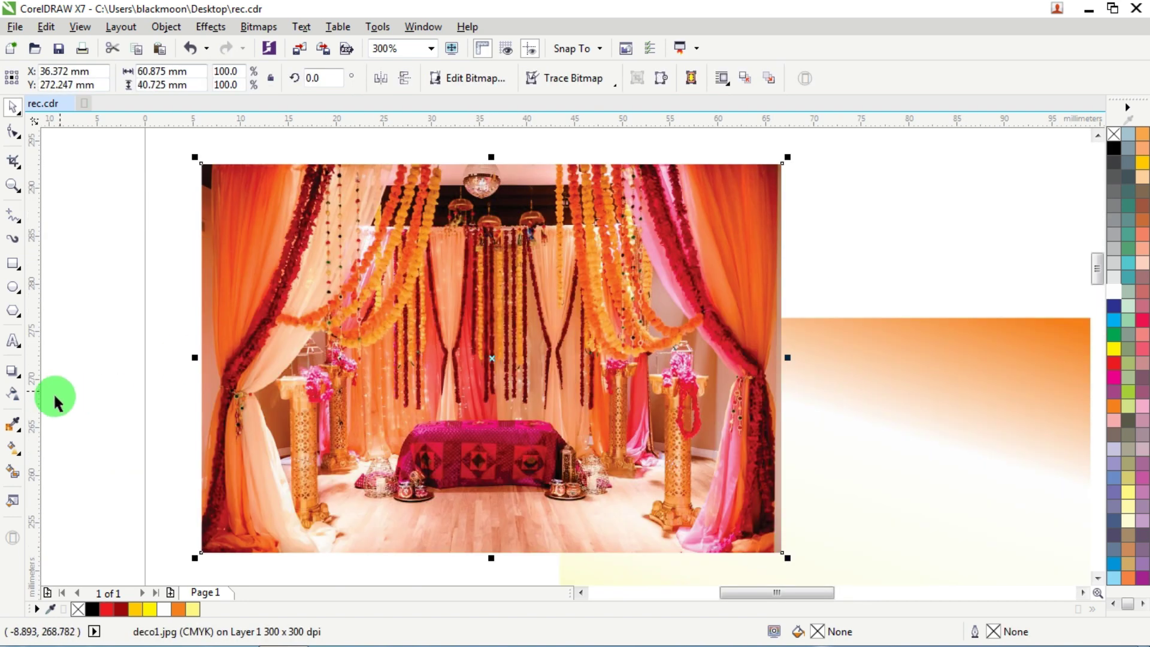
left_click(9, 428)
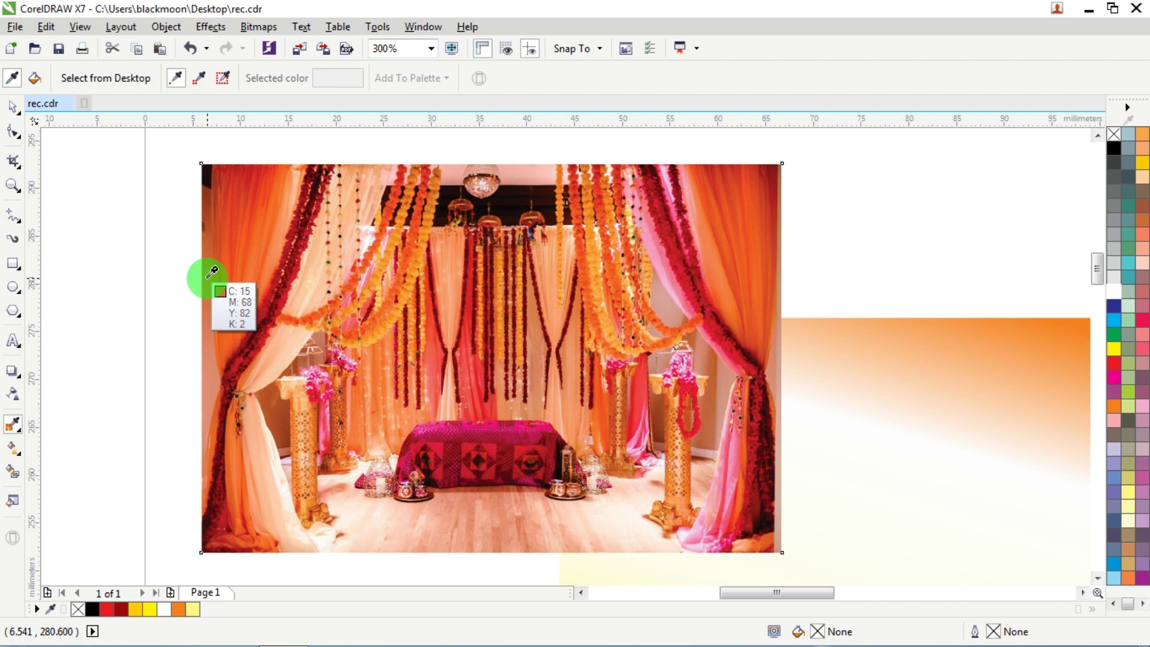
left_click(13, 106)
scroll(599, 269, "down", 6)
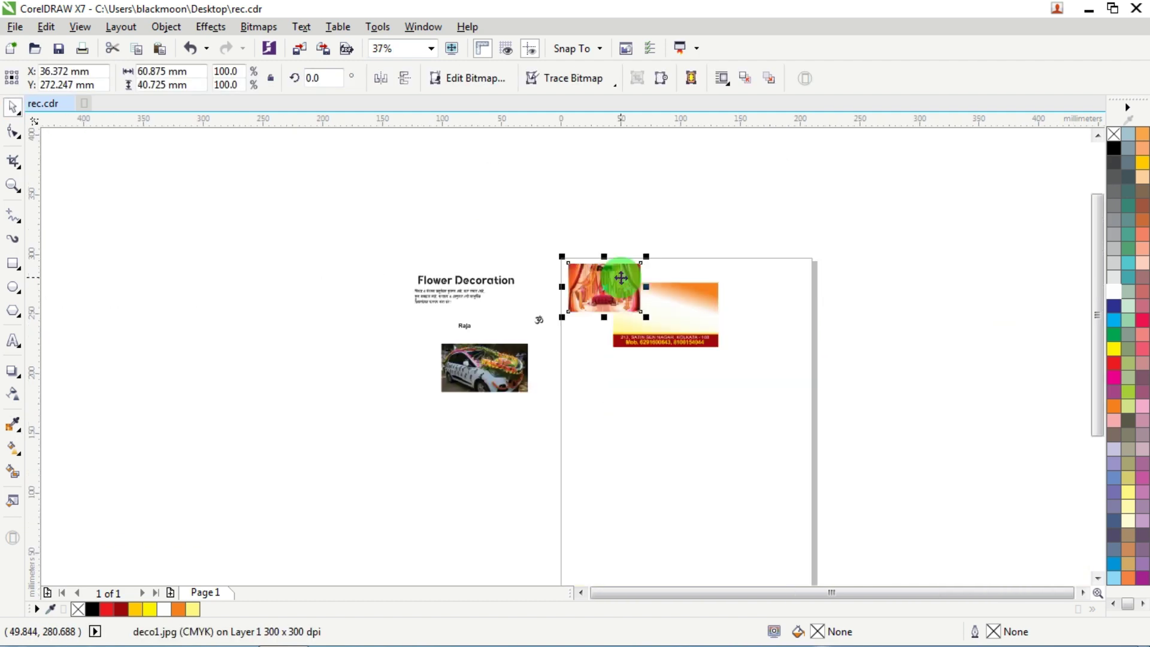
Move the stage decoration photo down beside the card and scale it to 74.6%, about 45.4 × 30.4 mm.
left_click_drag(621, 277, 623, 311)
scroll(620, 312, "up", 4)
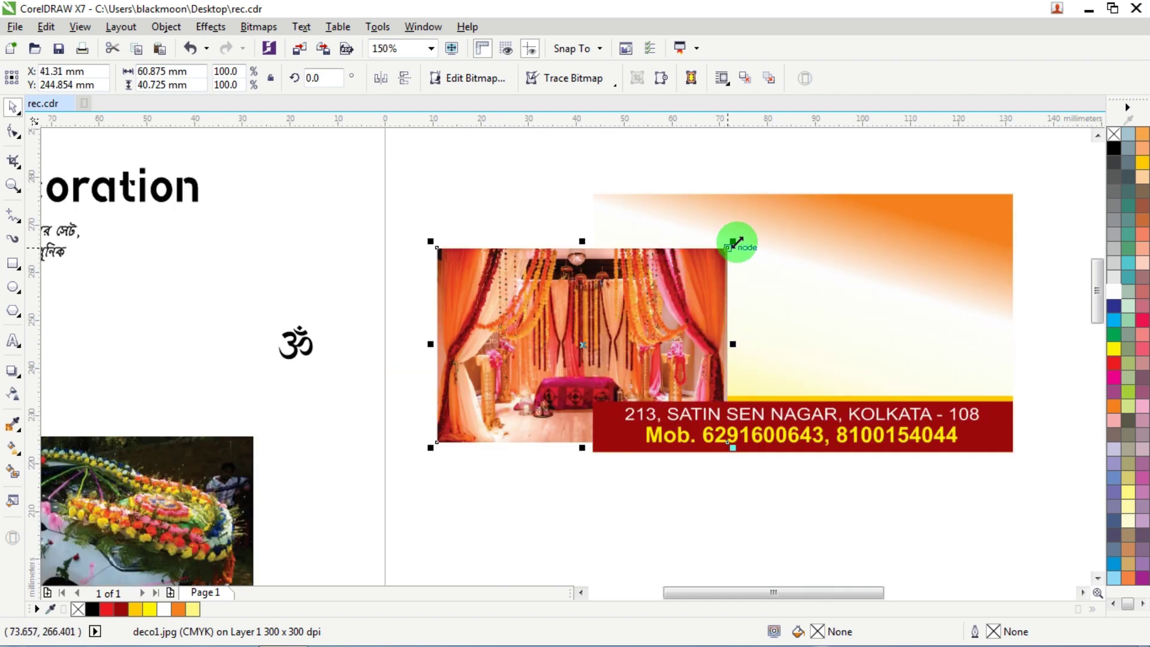
left_click_drag(734, 242, 695, 266)
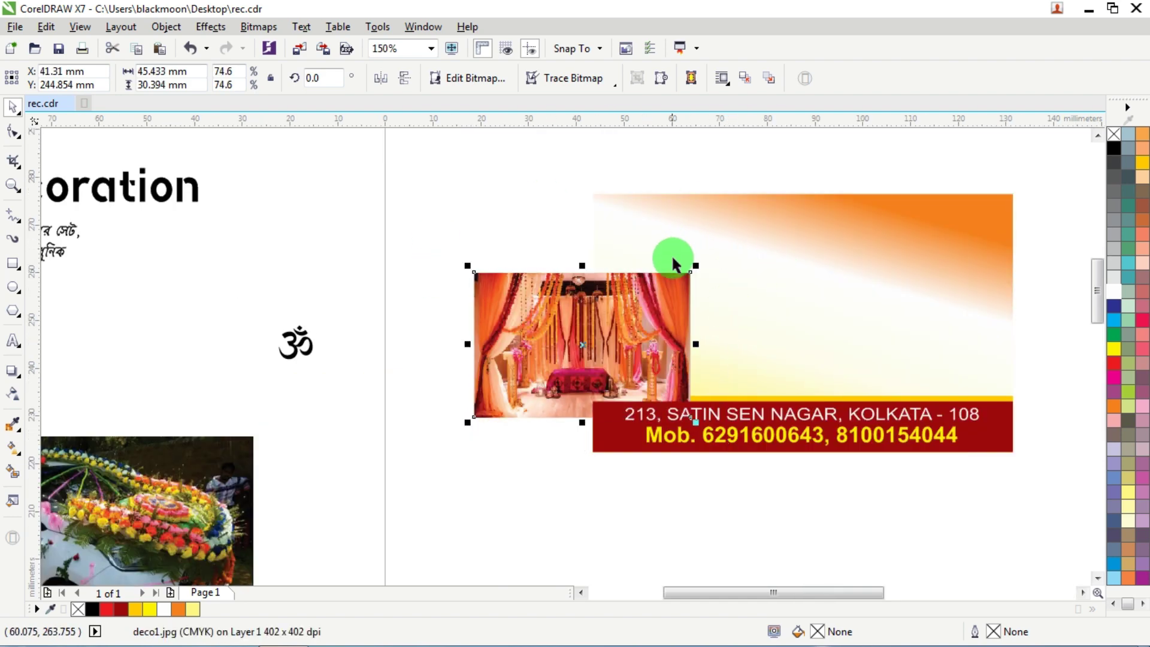
Align the stage photo to the card's top and left edges and enlarge it to about 63.4 × 42.4 mm, reaching the yellow strip.
left_click(491, 271)
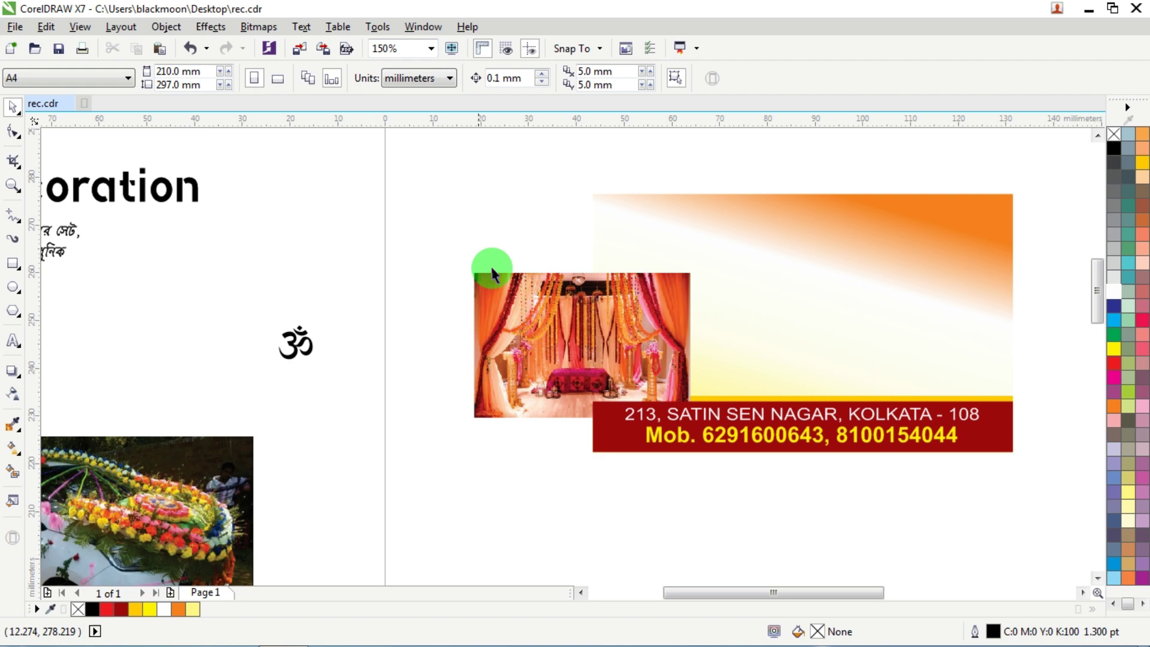
left_click(491, 310)
left_click(802, 232, "shift")
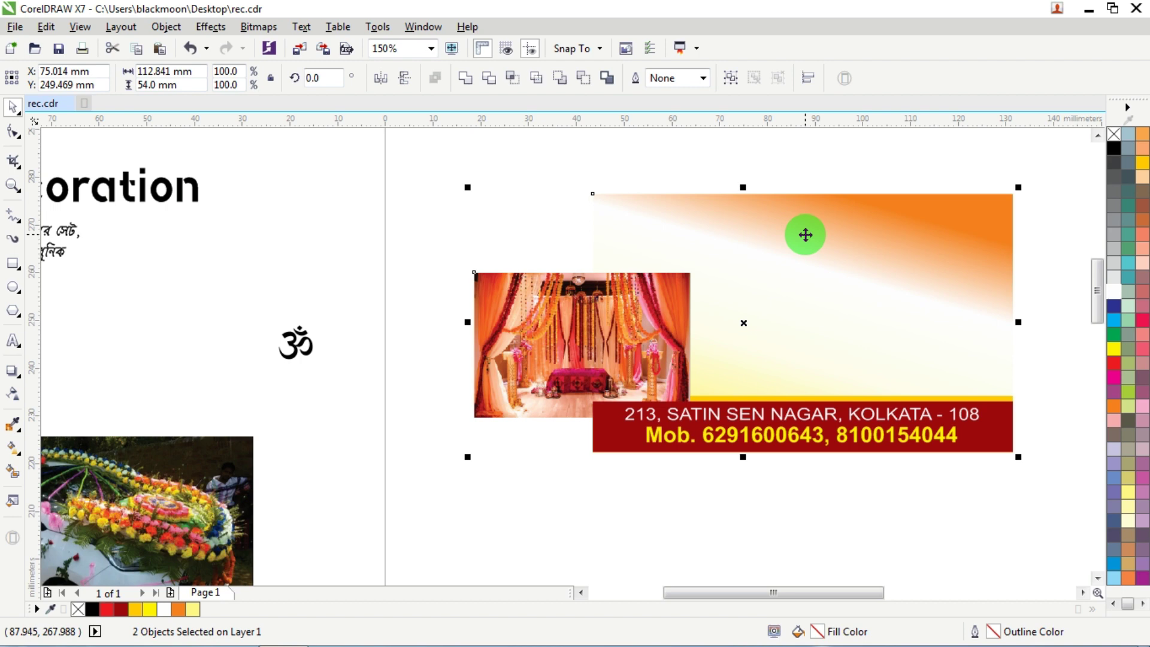
key("t")
key("l")
left_click(711, 159)
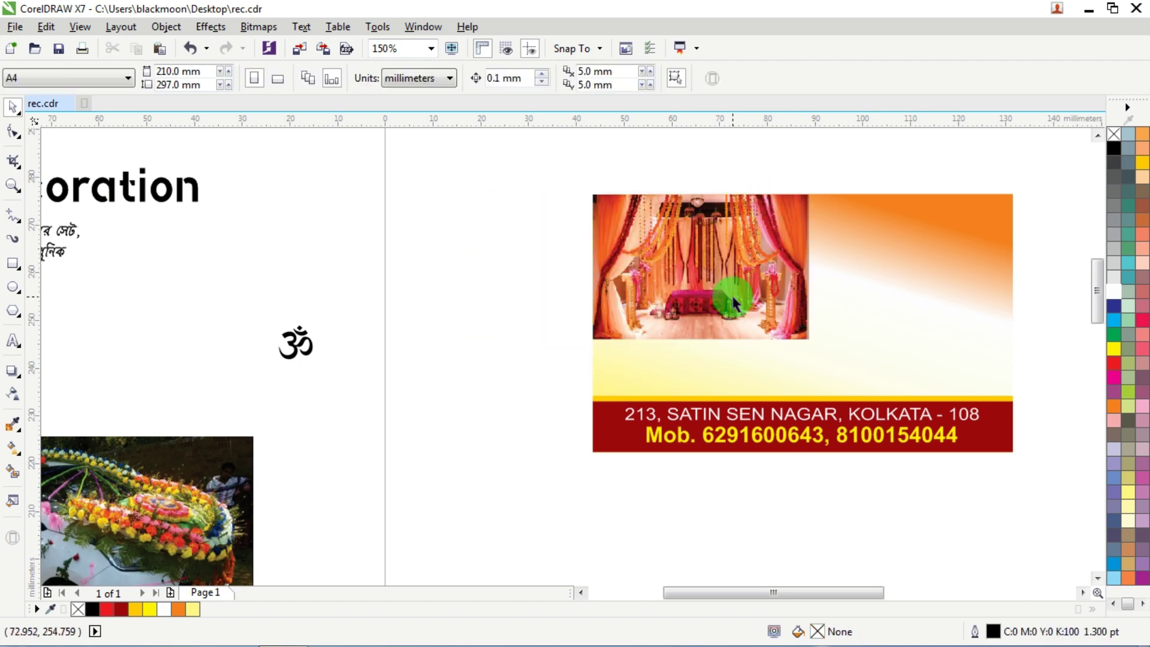
left_click(731, 293)
left_click_drag(816, 345, 904, 442)
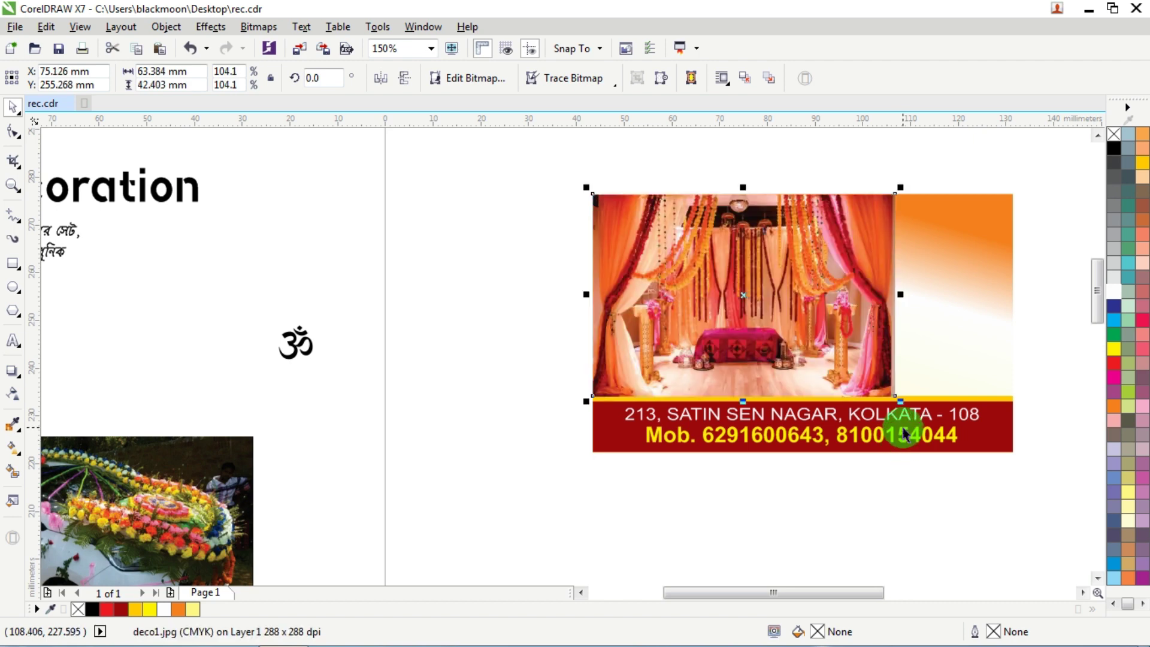
Apply a linear transparency to the stage photo so its right side fades into the card background.
scroll(907, 257, "up", 1)
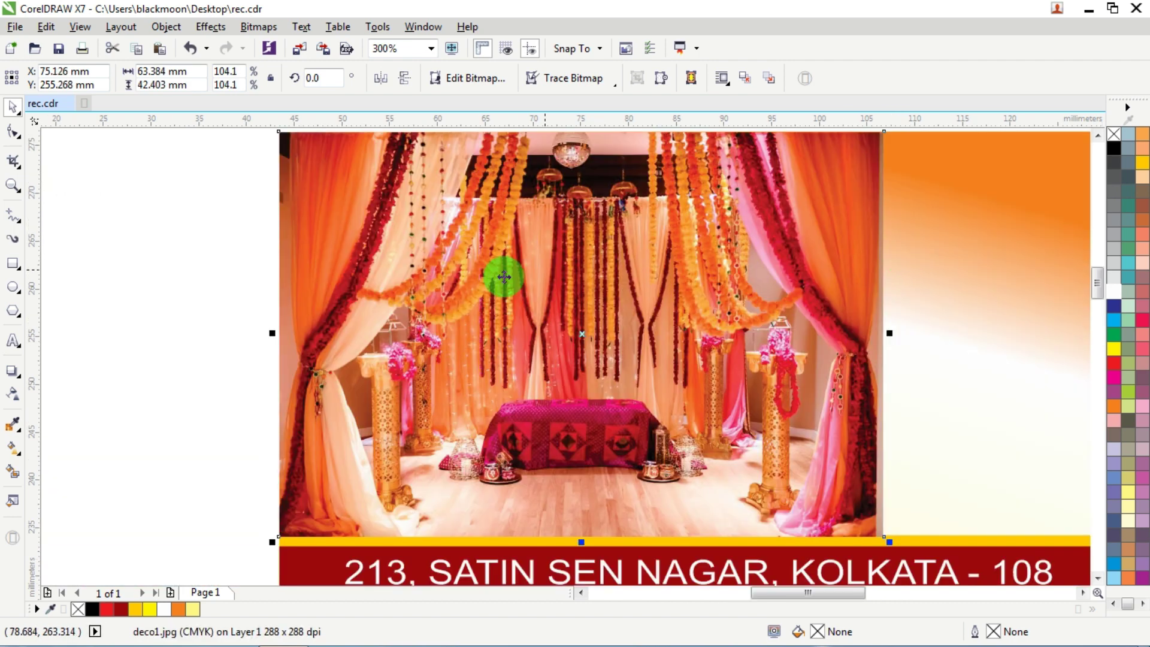
left_click(13, 395)
left_click_drag(753, 323, 787, 323)
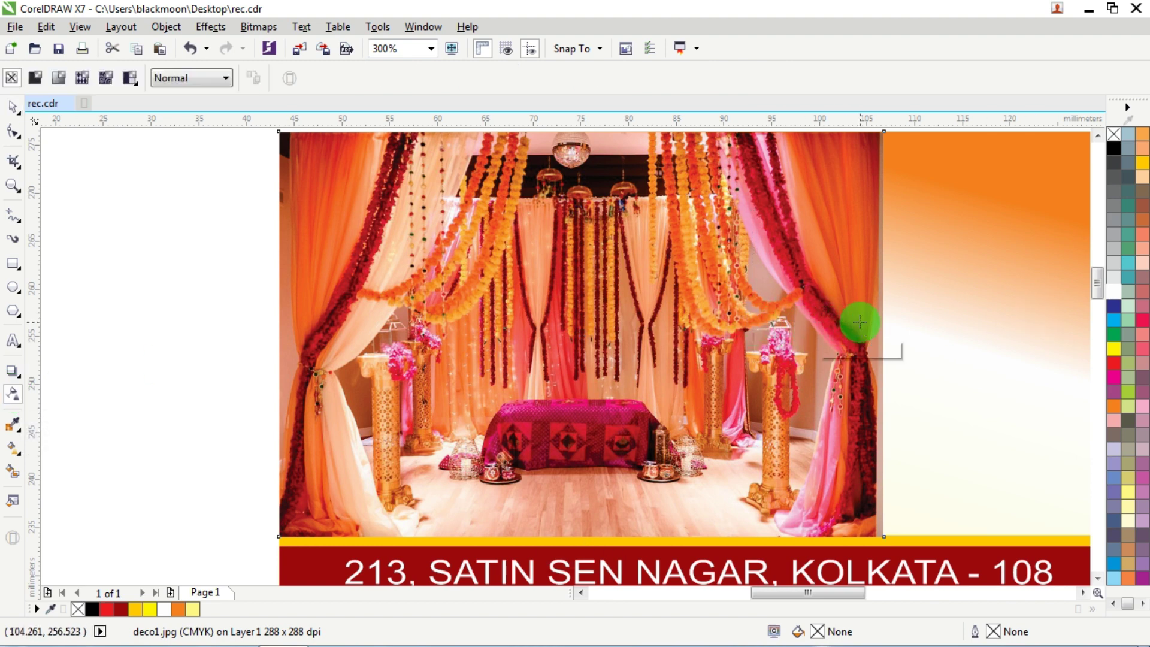
left_click_drag(859, 323, 834, 324)
scroll(852, 319, "down", 2)
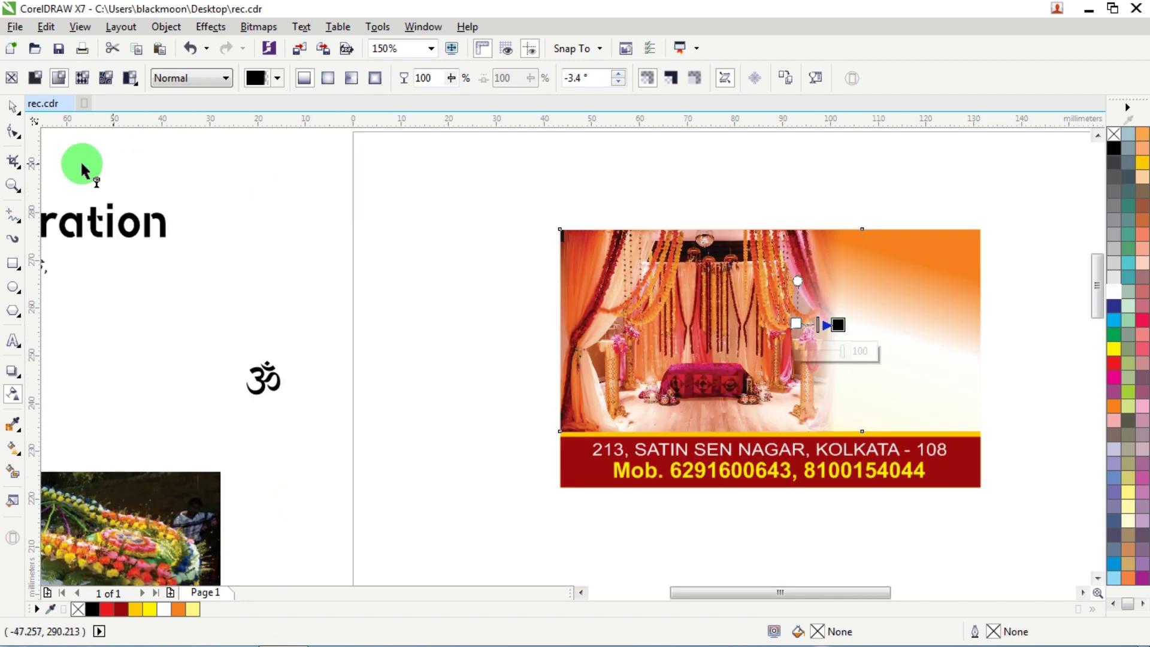
Narrow the faded stage photo to about 53.9 mm wide, keeping its left edge on the card's edge.
left_click(12, 106)
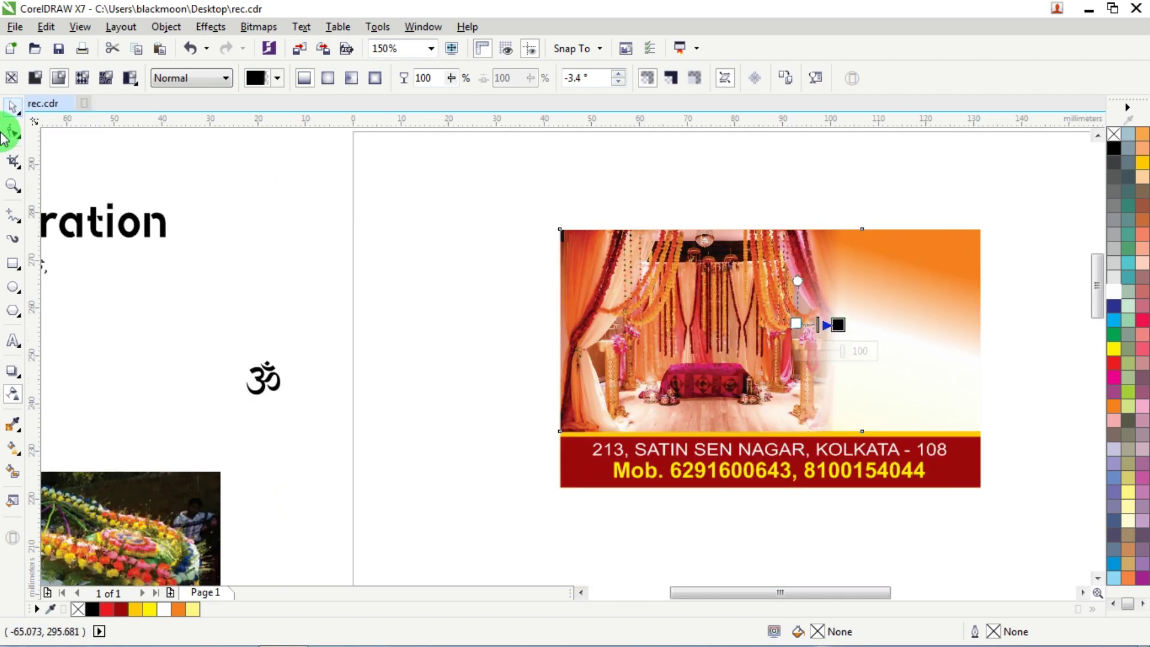
scroll(856, 320, "up", 2)
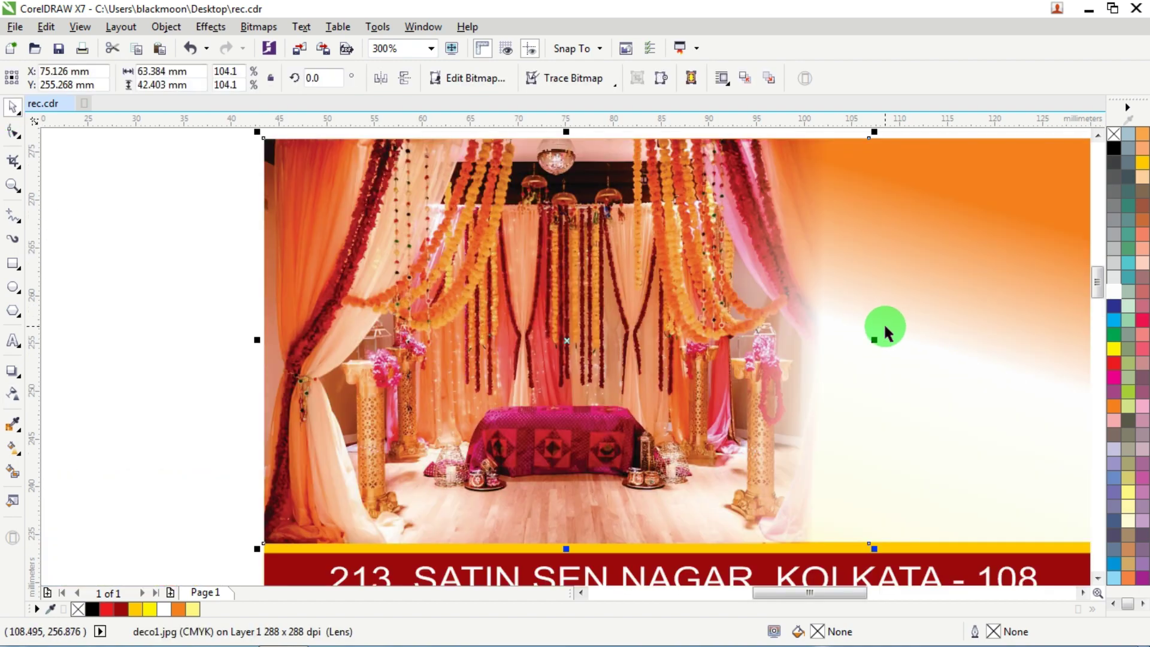
left_click_drag(877, 339, 786, 334)
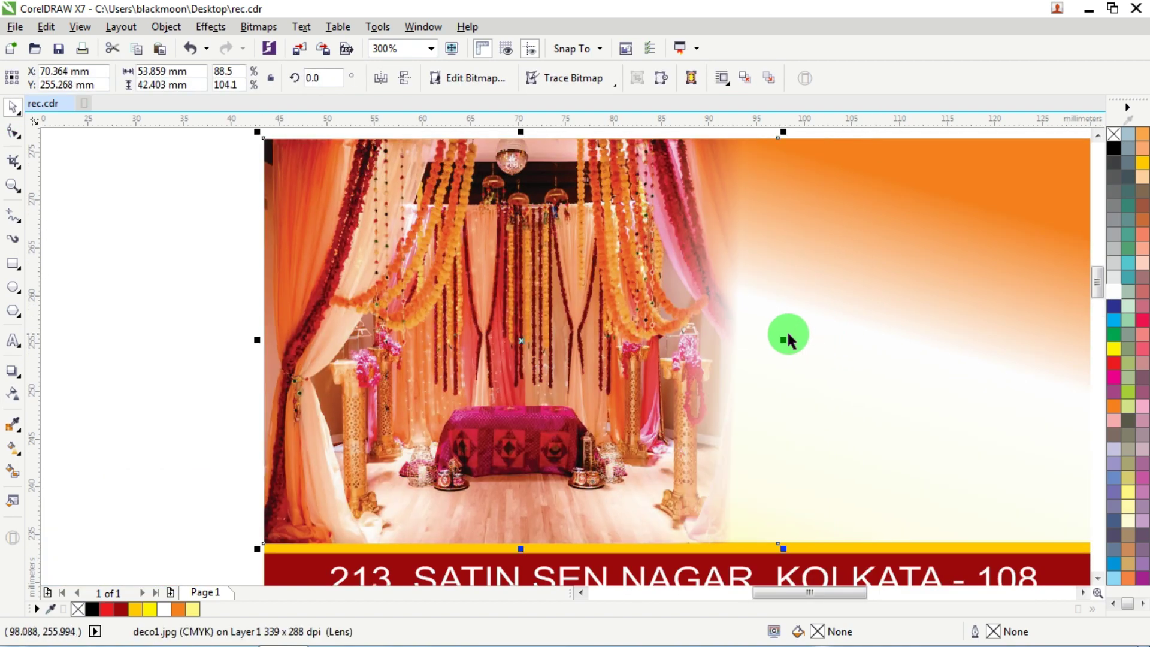
Move the decorated car photo over the card's right side and mirror it so the car's front faces left.
scroll(786, 334, "down", 4)
left_click_drag(372, 449, 866, 306)
scroll(937, 299, "up", 2)
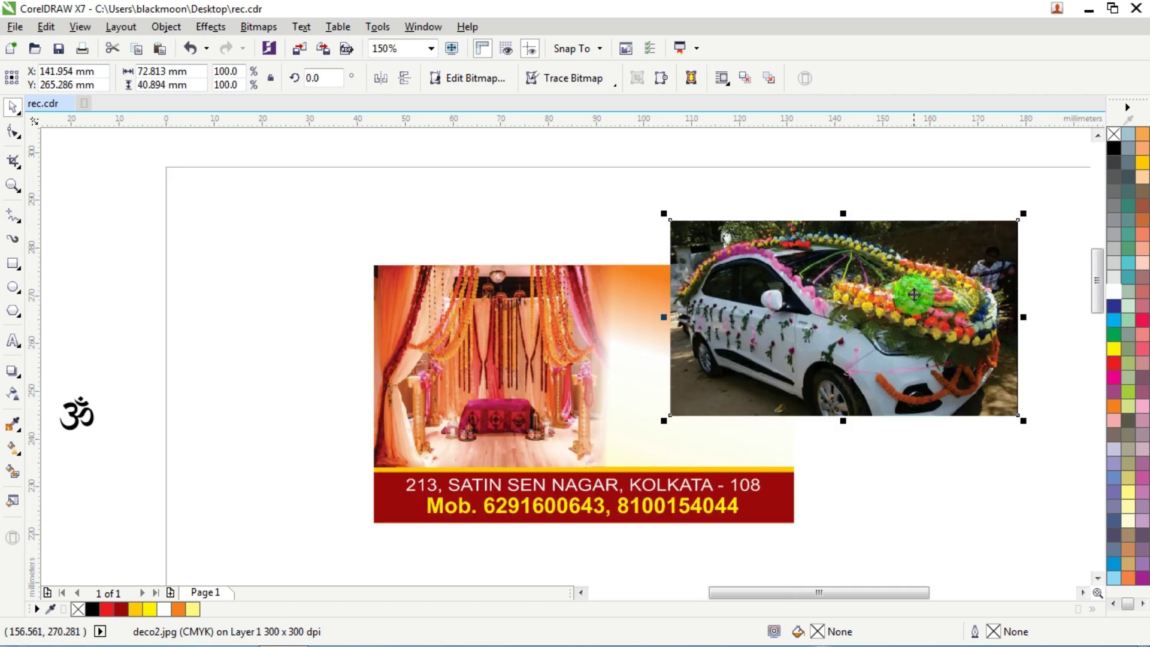
left_click(531, 49)
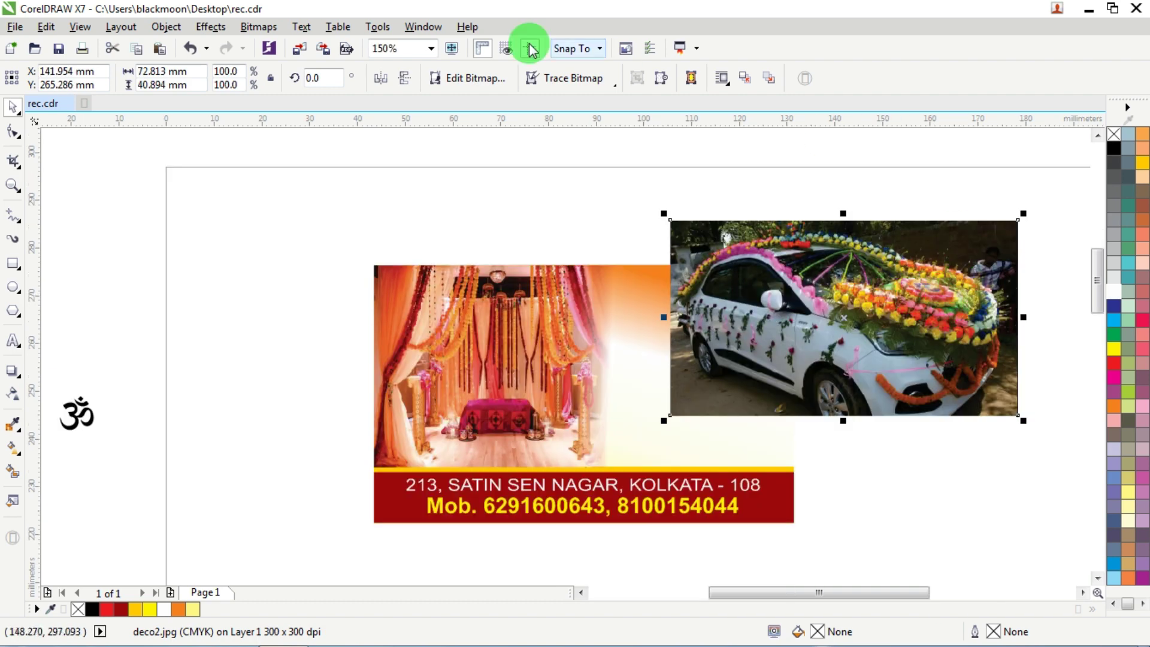
left_click(377, 77)
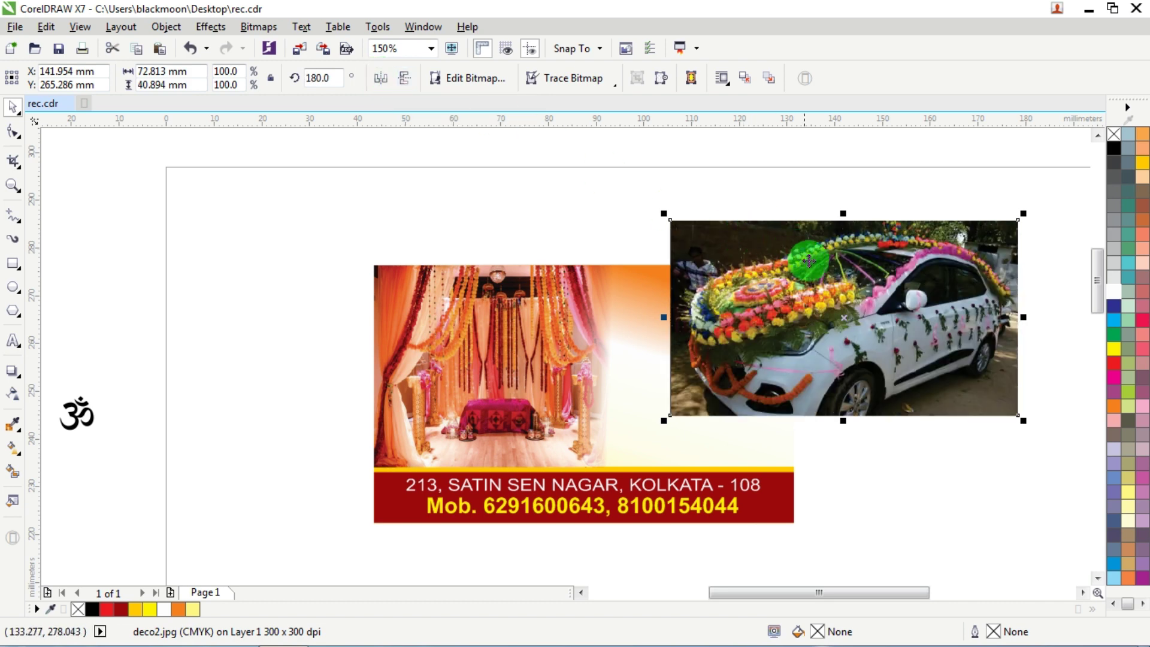
Apply a nearly horizontal linear transparency to the car photo, fading out its left side just ahead of the car's front.
scroll(808, 261, "up", 2)
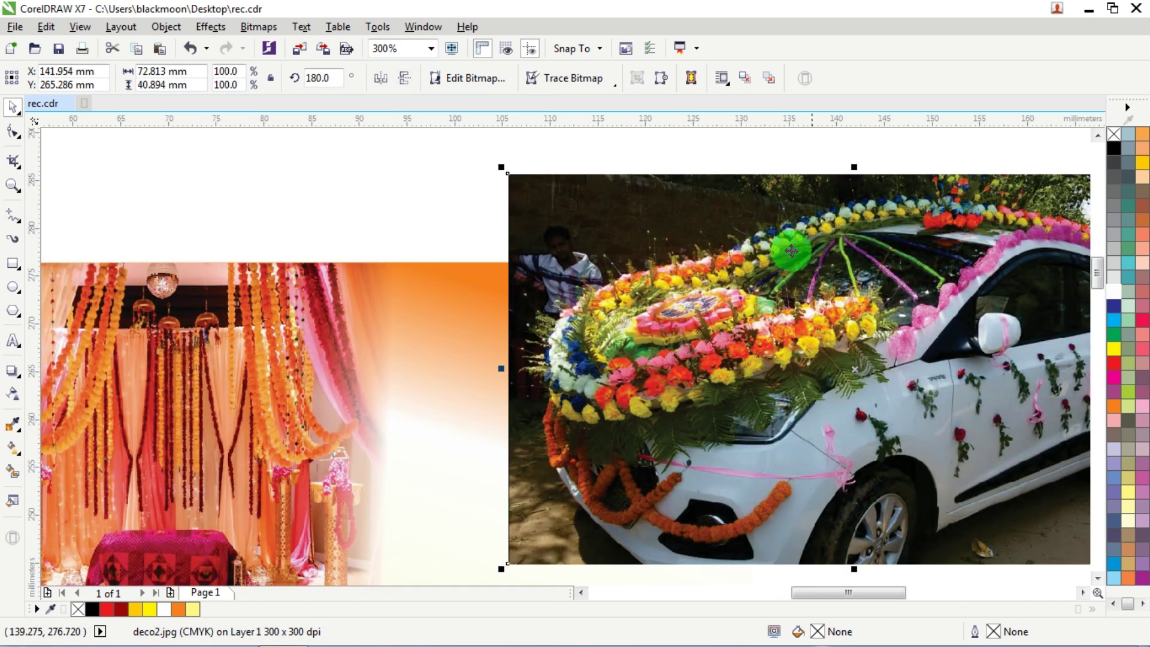
left_click(13, 394)
left_click_drag(786, 291, 491, 367)
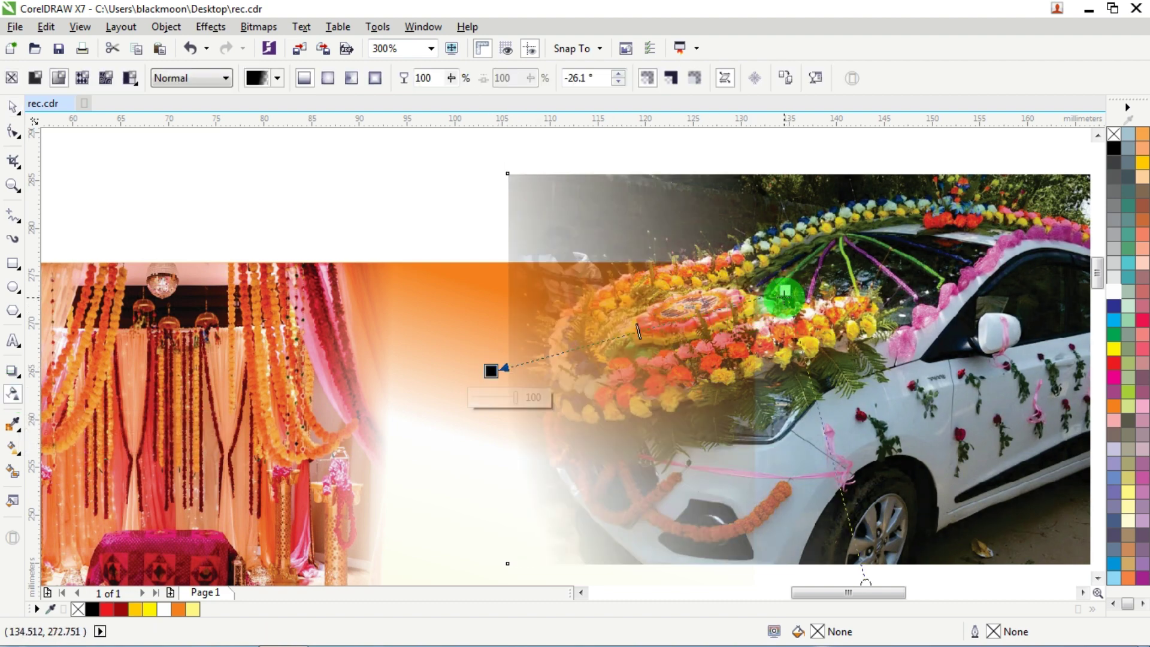
left_click_drag(784, 291, 740, 340)
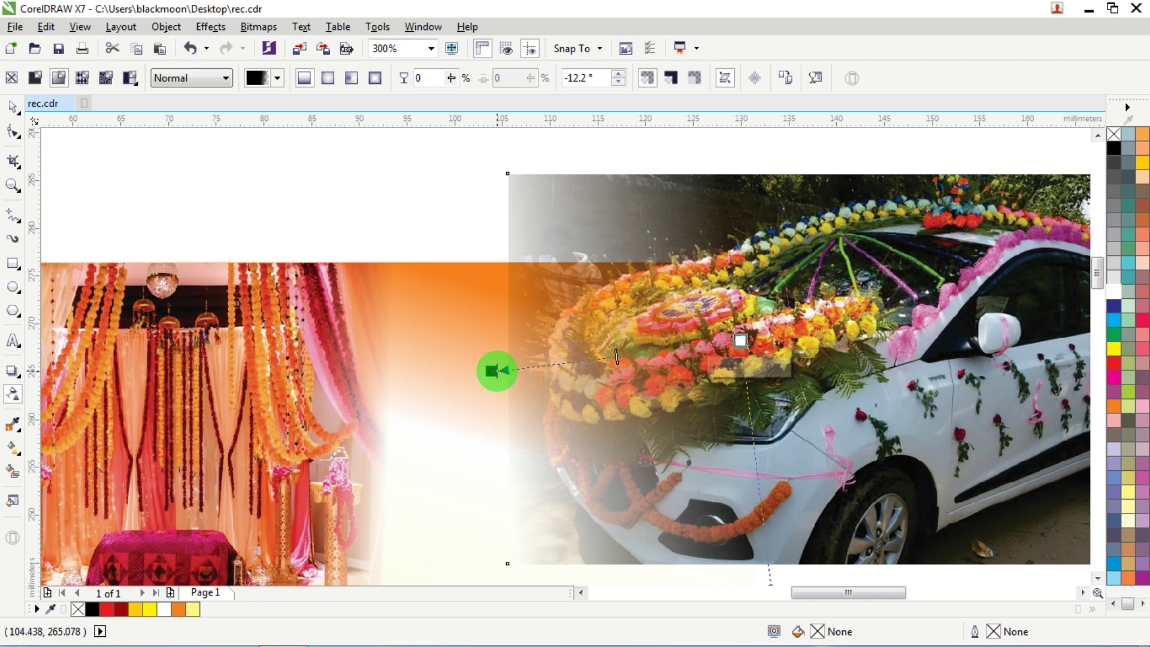
left_click_drag(491, 370, 539, 358)
left_click(794, 323)
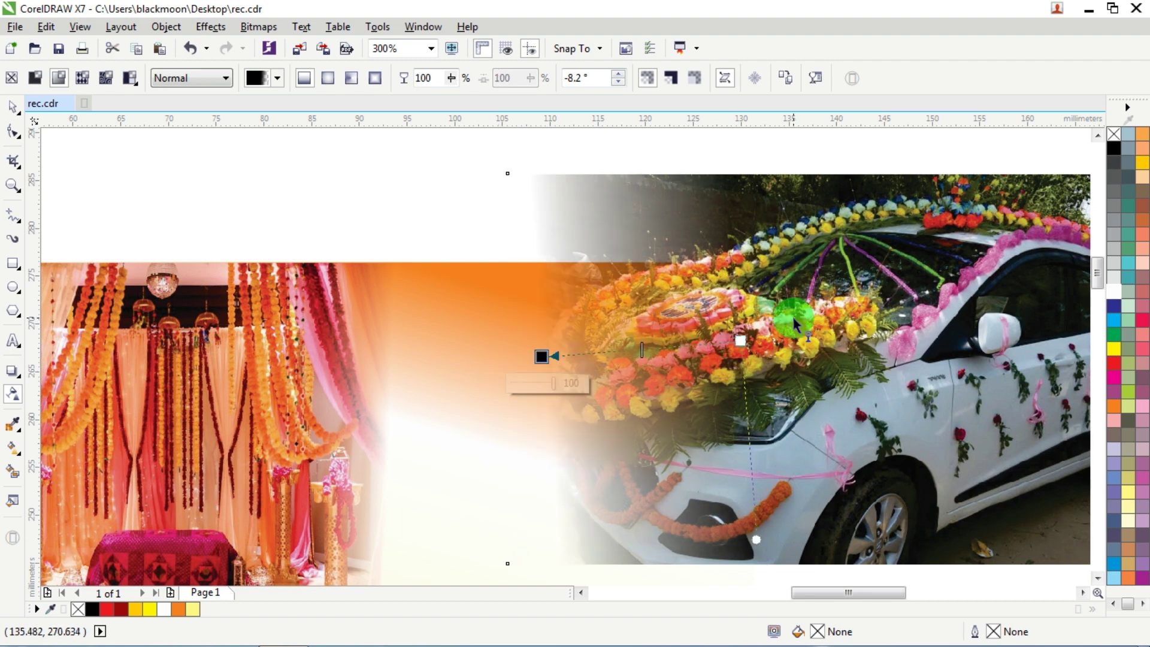
left_click_drag(786, 319, 722, 349)
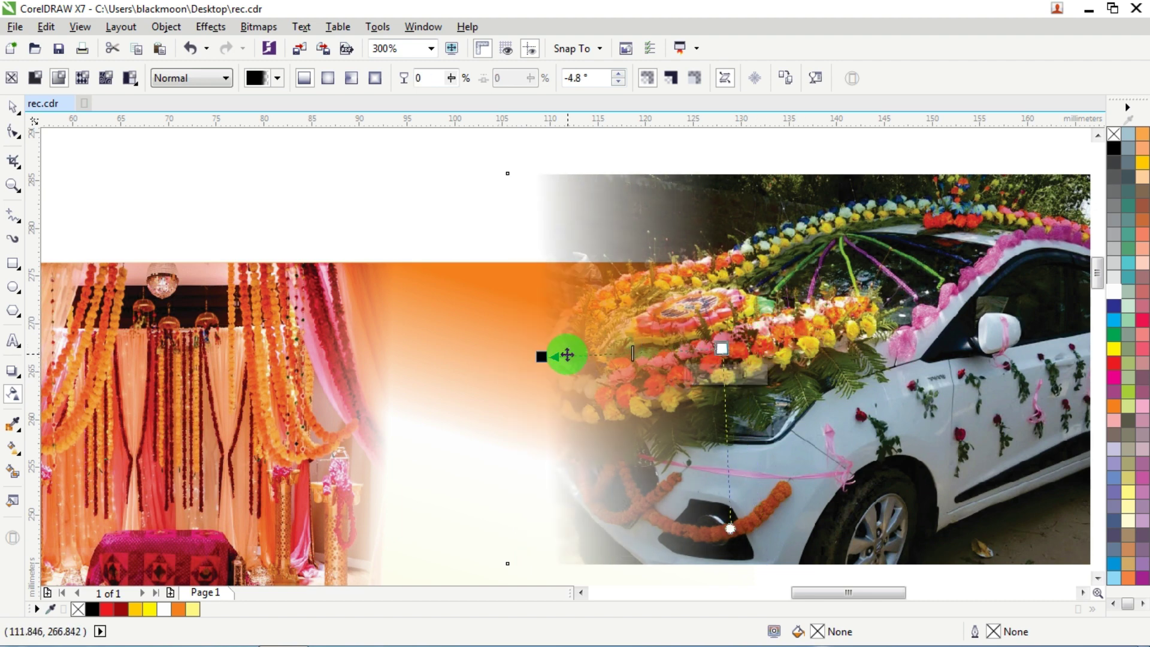
left_click_drag(543, 358, 588, 352)
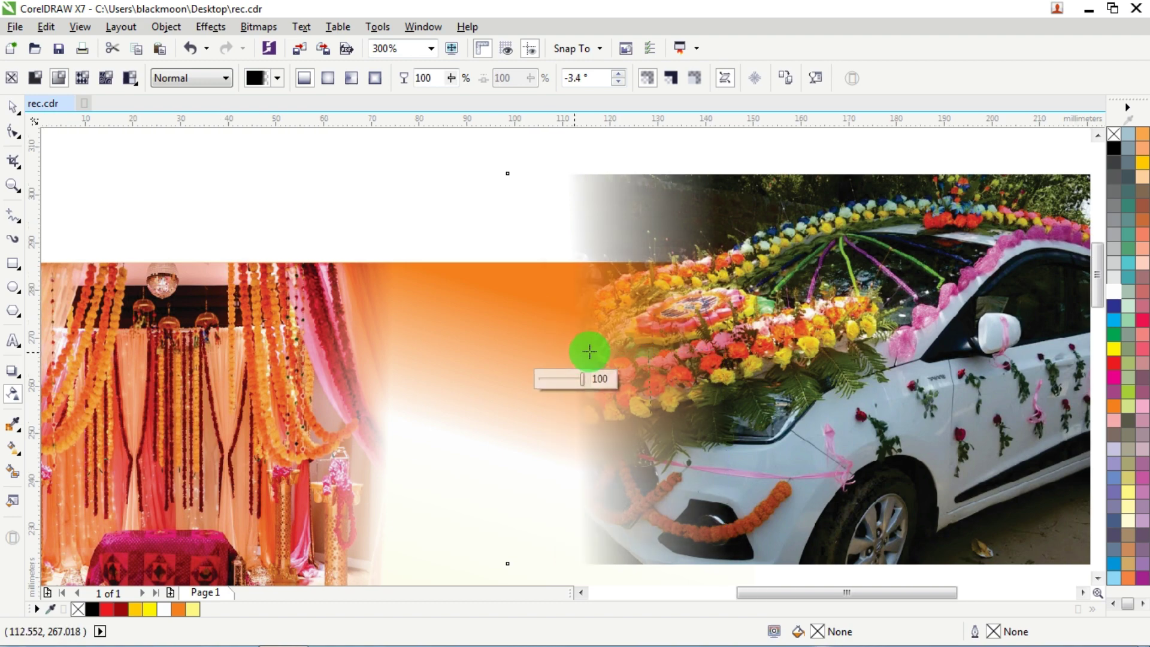
Narrow the faded car photo to about 65.9 mm wide and move it clear of the card, across the page's right edge.
key("F4")
left_click(14, 108)
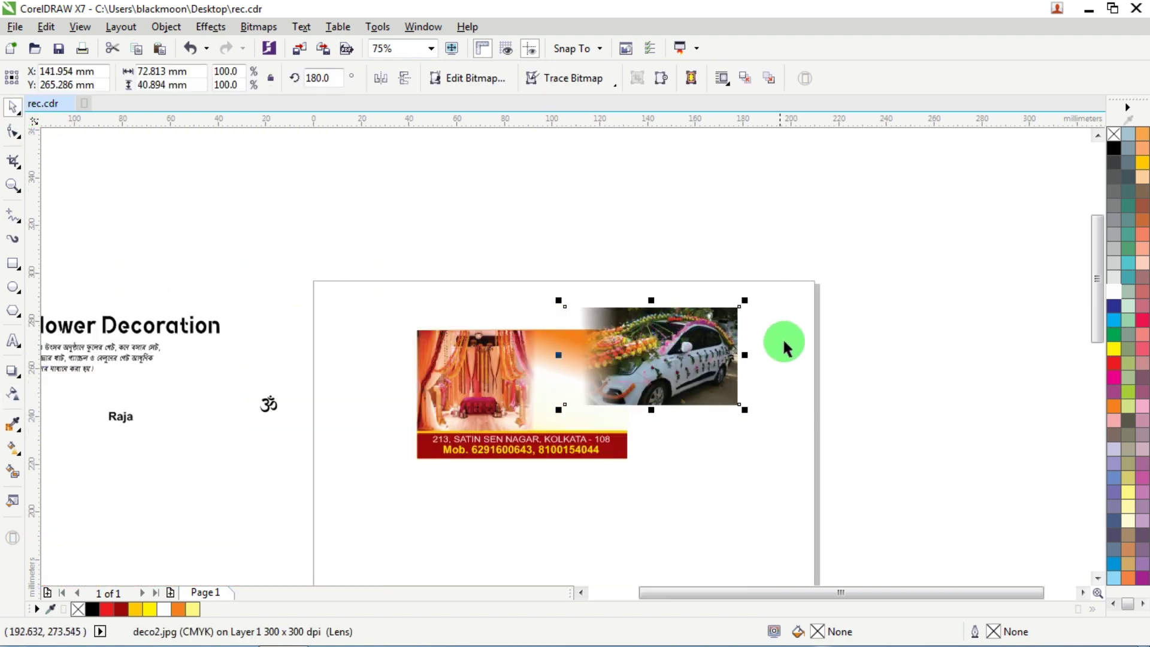
left_click_drag(743, 354, 824, 359)
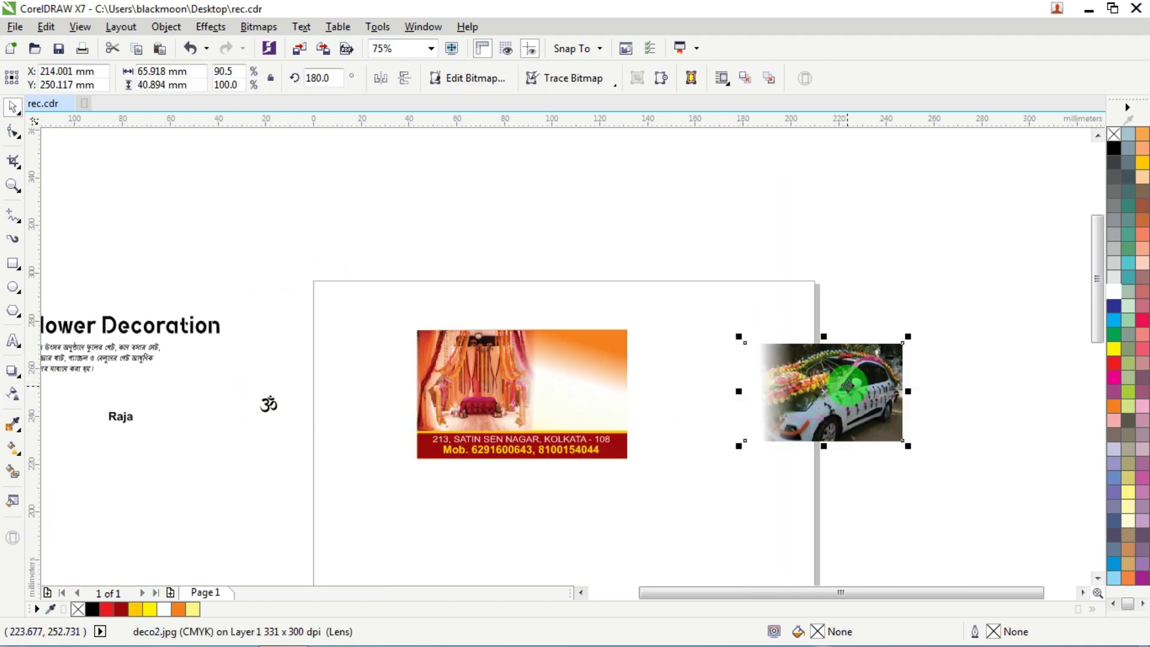
Place the faded car photo inside the card's background rectangle as a PowerClip.
right_click(834, 367)
left_click(898, 164)
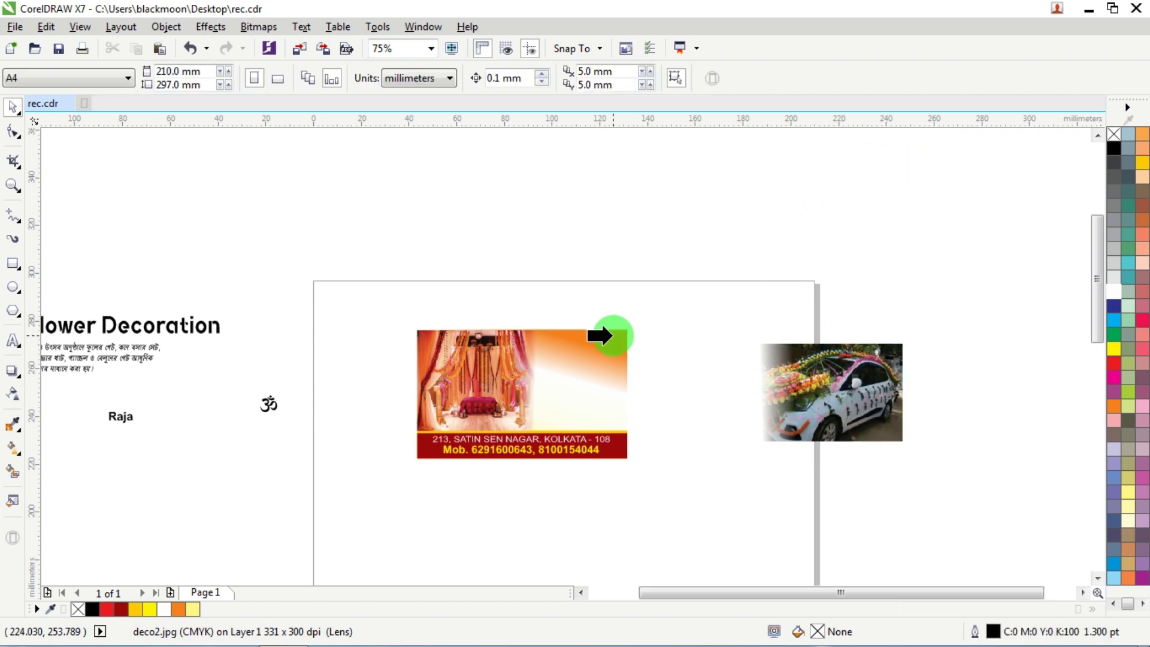
left_click(589, 337)
Open the card's PowerClip contents for editing and move the car photo over the card's upper-right corner, clear of the contact strip.
scroll(584, 362, "up", 2)
left_click(578, 389, "ctrl")
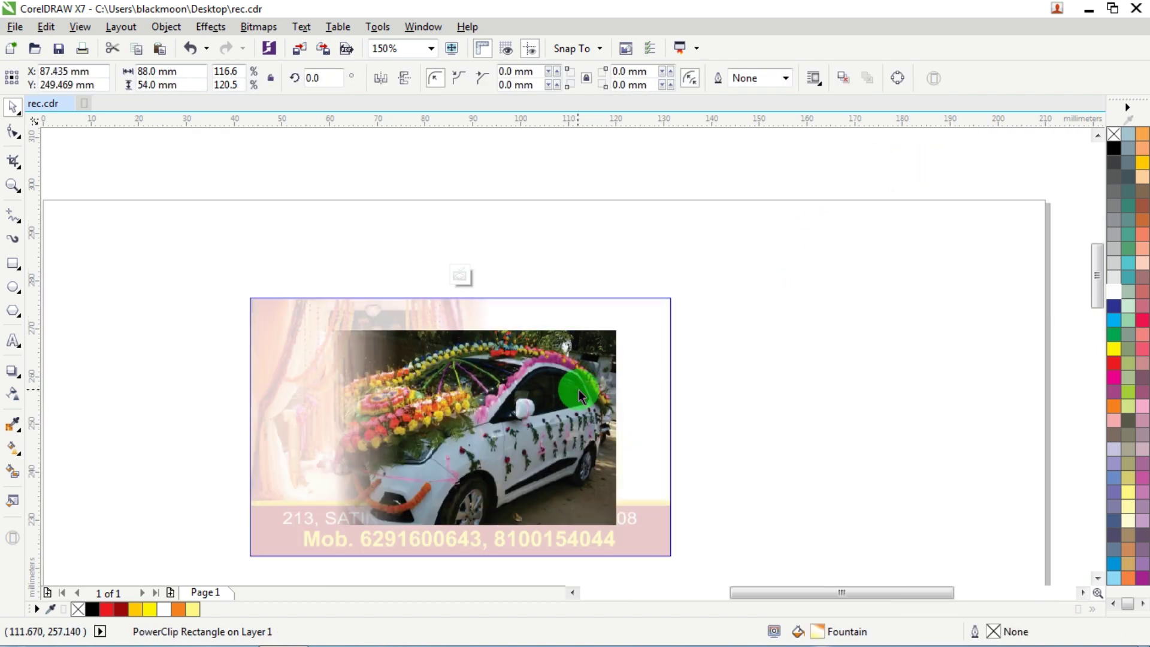
left_click_drag(594, 388, 703, 358)
scroll(559, 470, "up", 4)
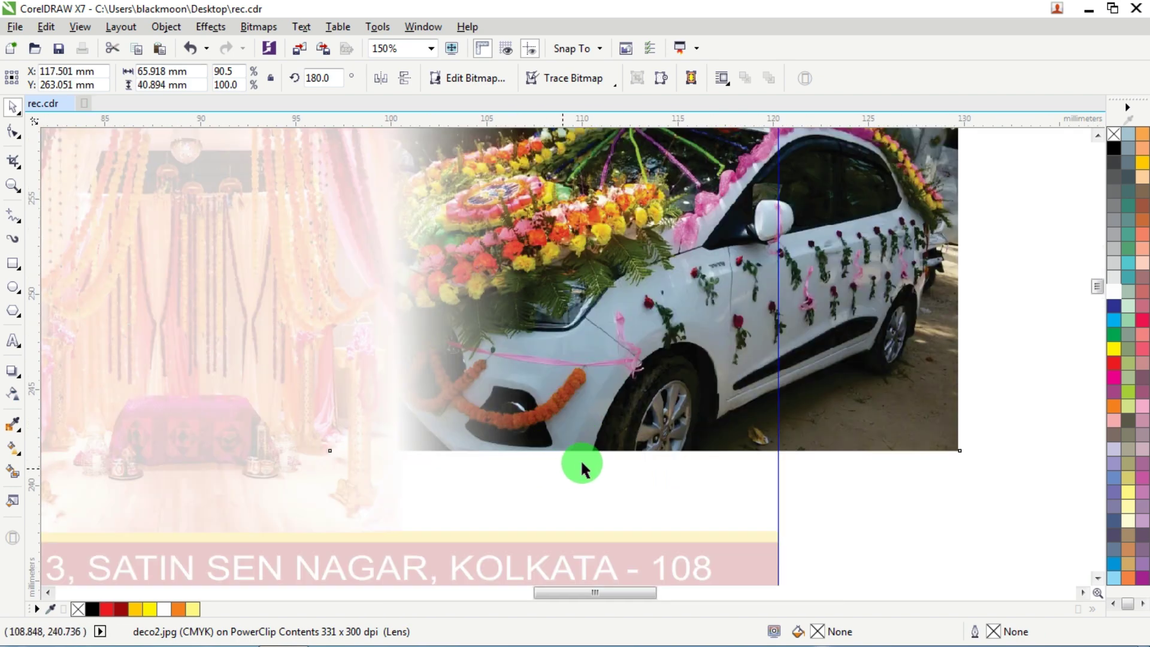
scroll(611, 329, "down", 4)
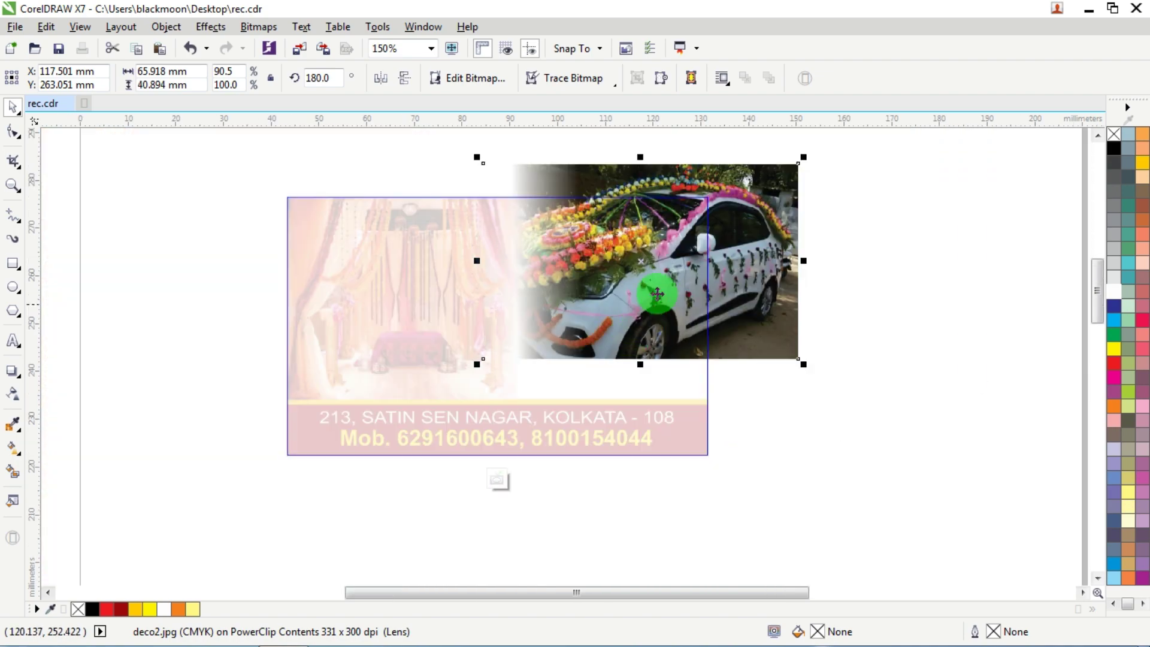
Convert the car photo to a 300 dpi CMYK bitmap with anti-aliasing and a transparent background.
left_click(259, 26)
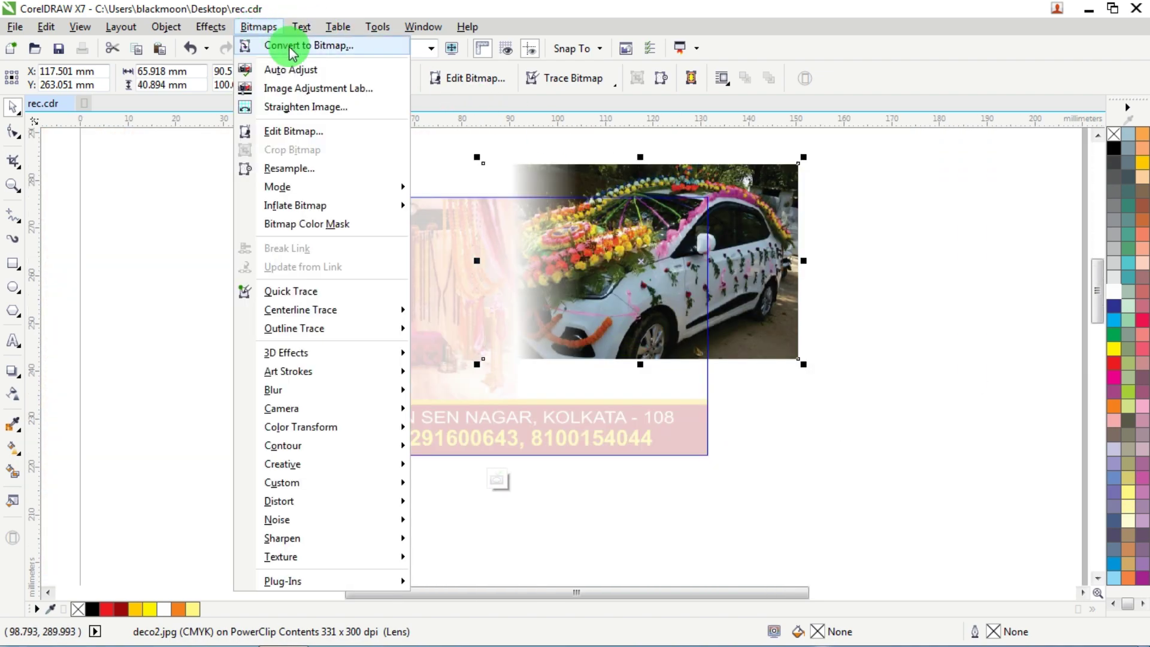
left_click(291, 52)
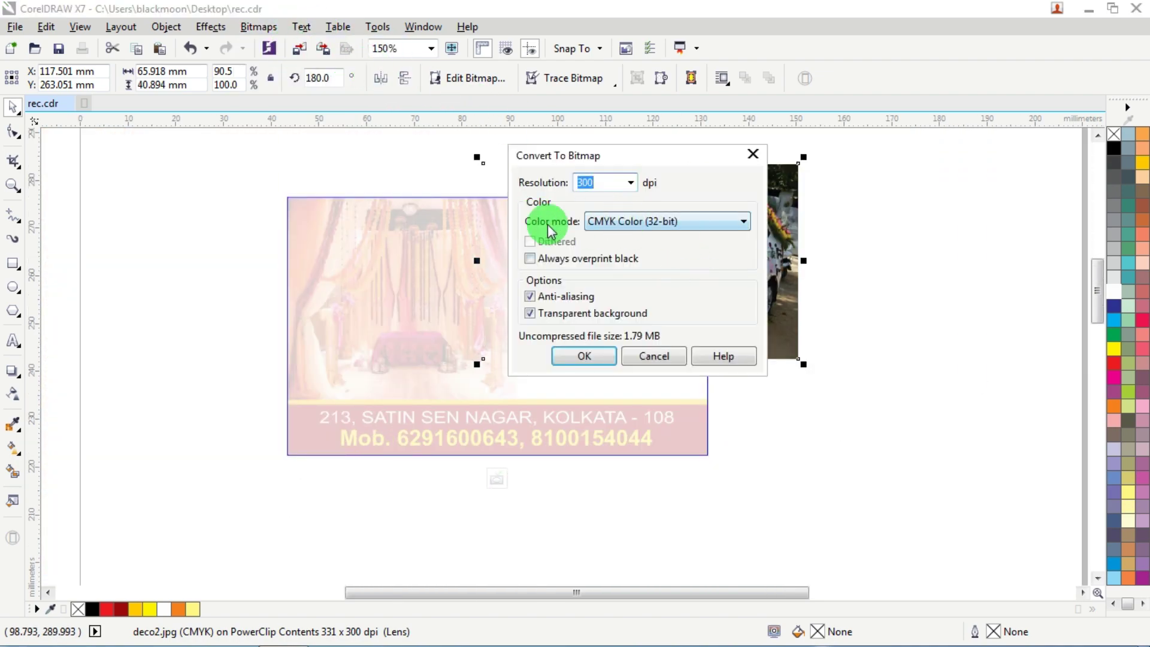
left_click(587, 356)
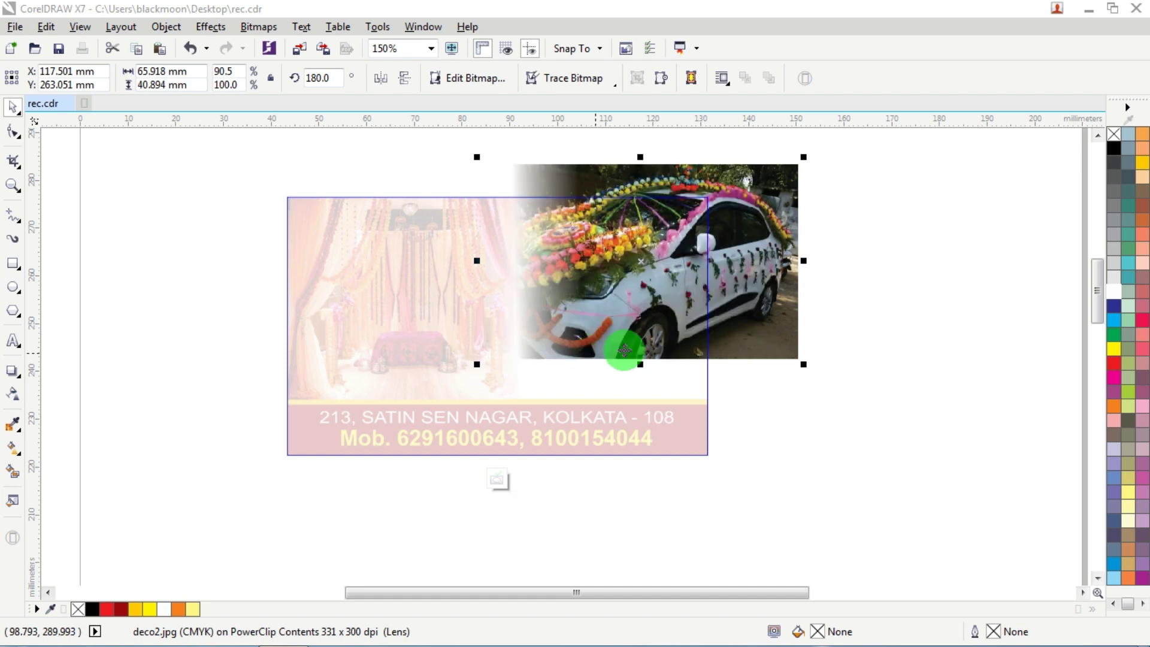
Apply a nearly vertical linear transparency to the car photo, fading out its bottom edge below the front wheel.
scroll(621, 357, "up", 2)
left_click(23, 386)
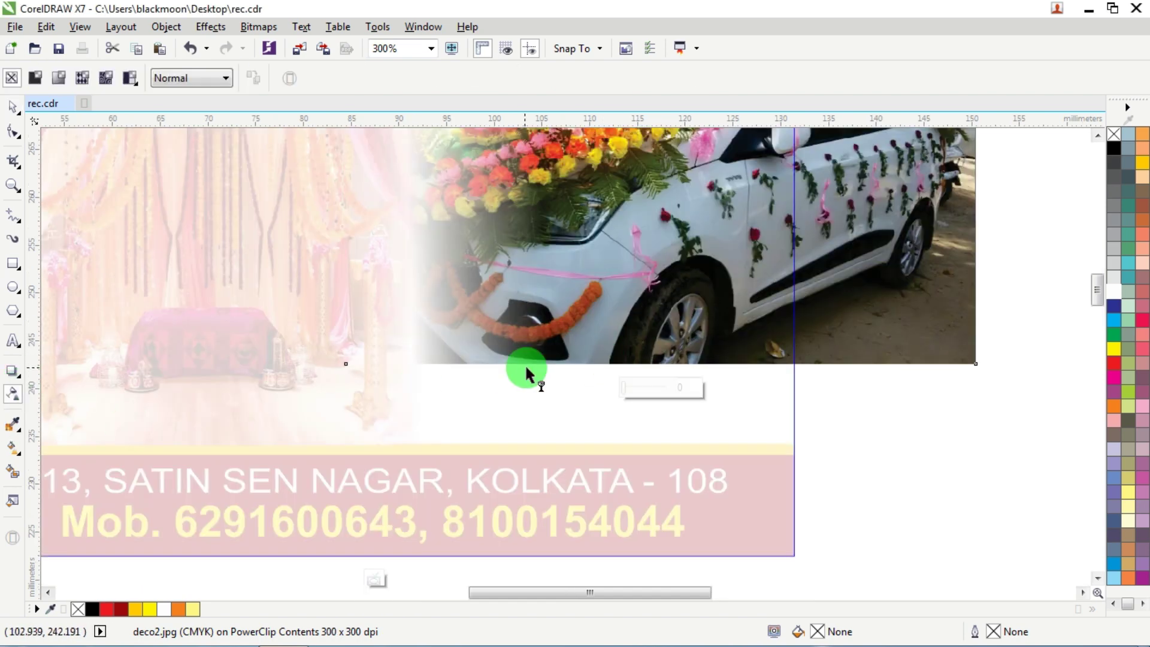
scroll(638, 365, "up", 2)
left_click_drag(642, 332, 640, 348)
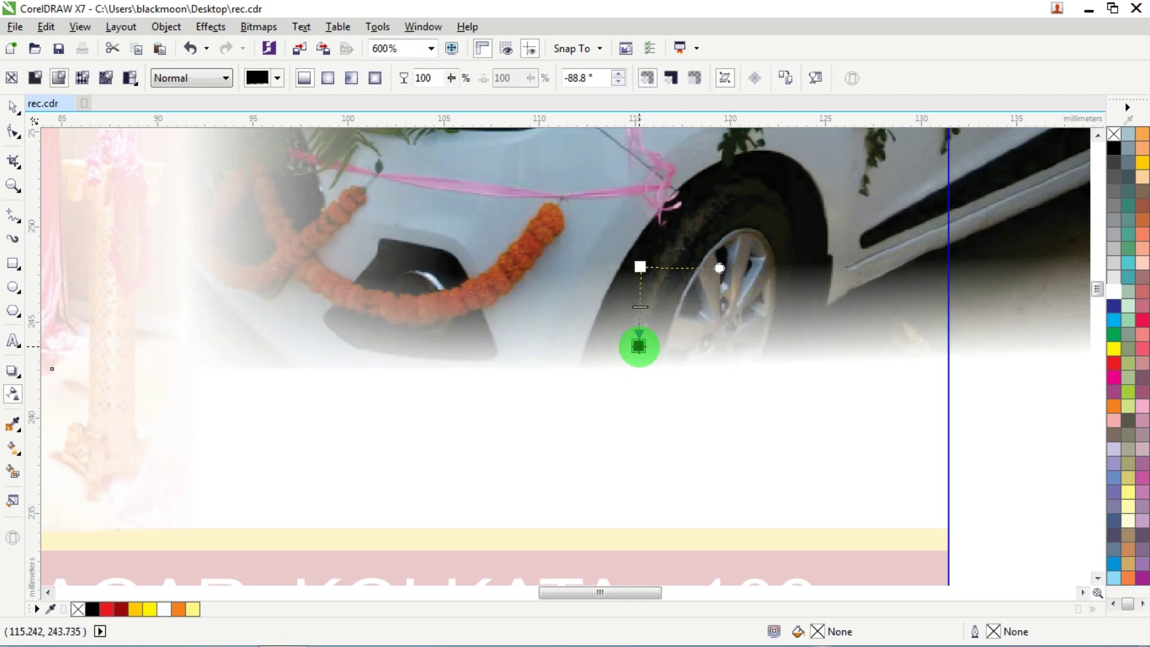
left_click_drag(640, 266, 639, 249)
left_click(648, 333)
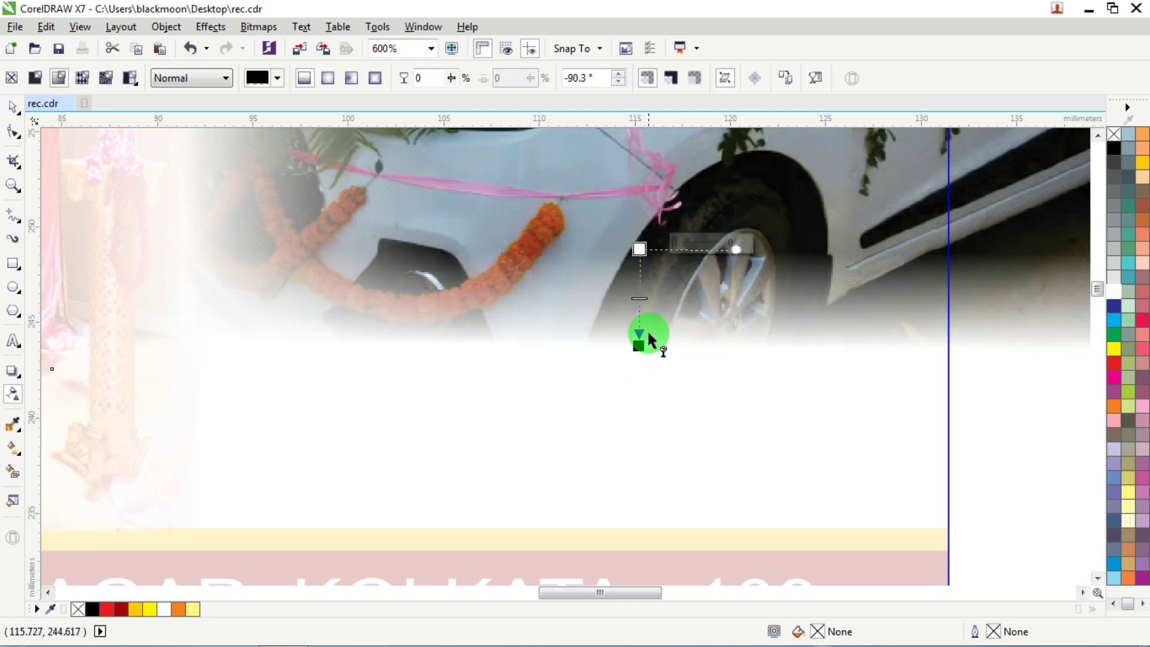
left_click_drag(640, 341, 641, 328)
scroll(641, 328, "down", 1)
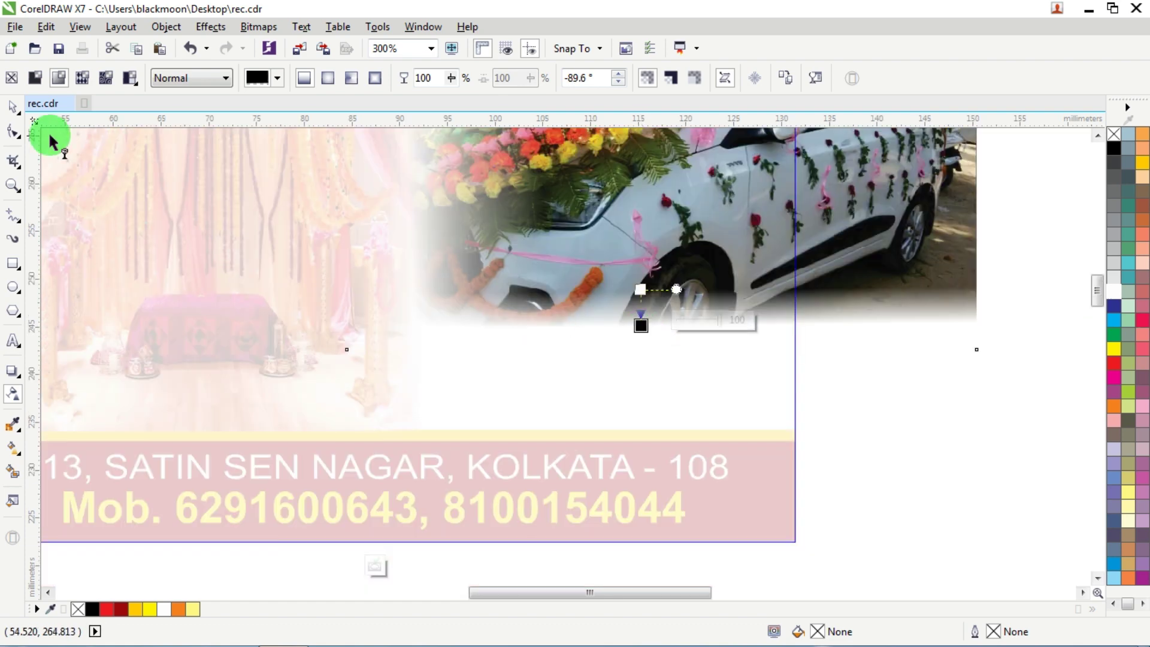
Finish editing the PowerClip contents and deselect the card.
left_click(13, 109)
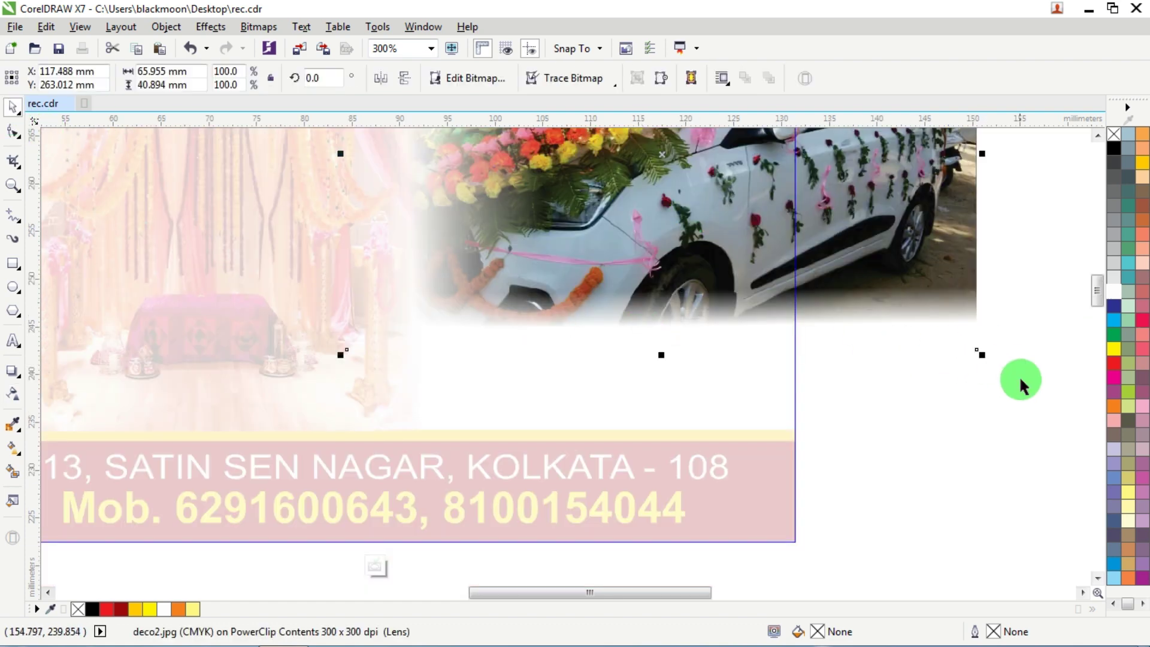
left_click(1004, 398)
scroll(790, 380, "down", 1)
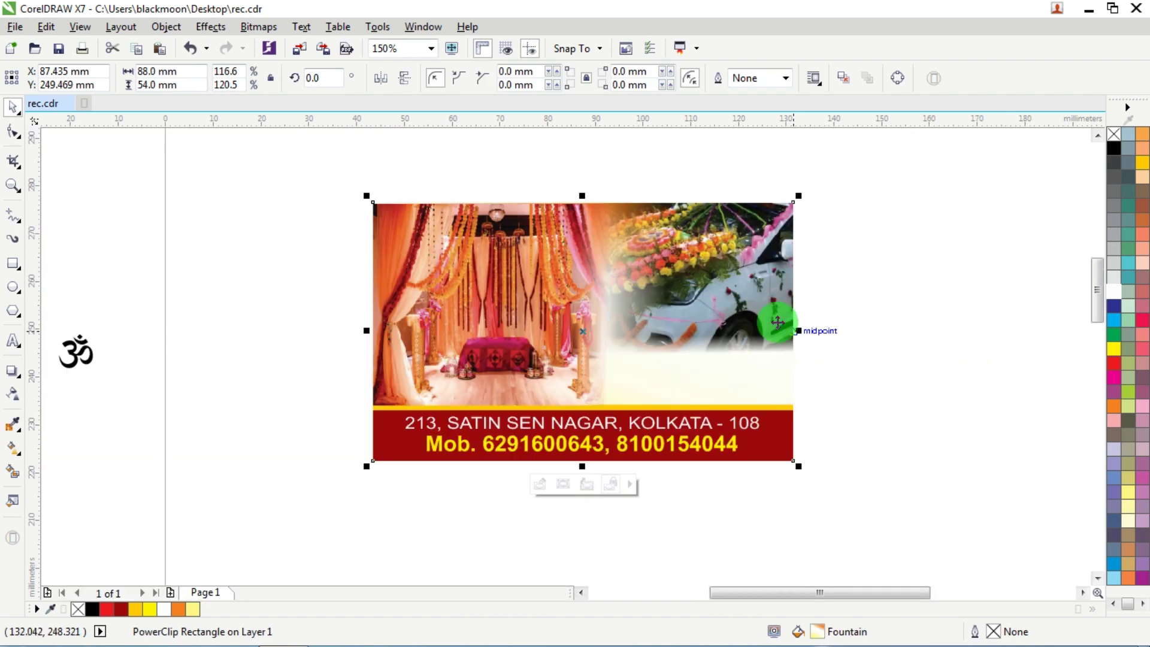
scroll(731, 290, "up", 1)
scroll(845, 339, "down", 2)
left_click(857, 345)
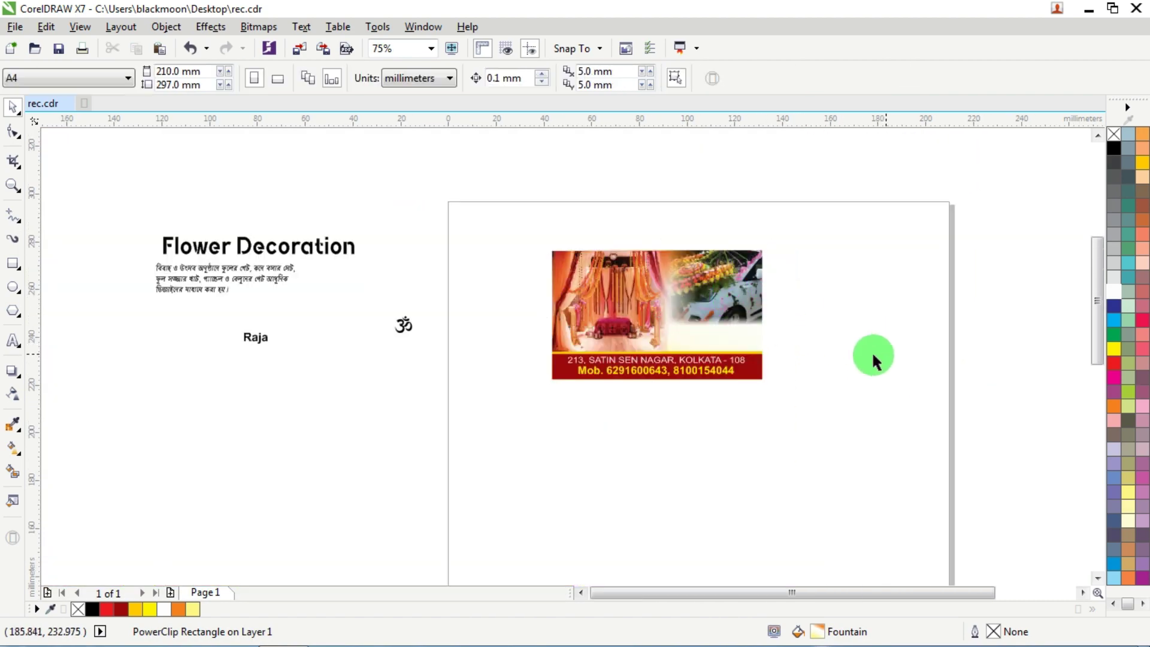
Shift the orange start of the card's background gradient down and right onto the car photo, making the gradient run diagonally.
scroll(751, 374, "up", 1)
left_click(721, 303)
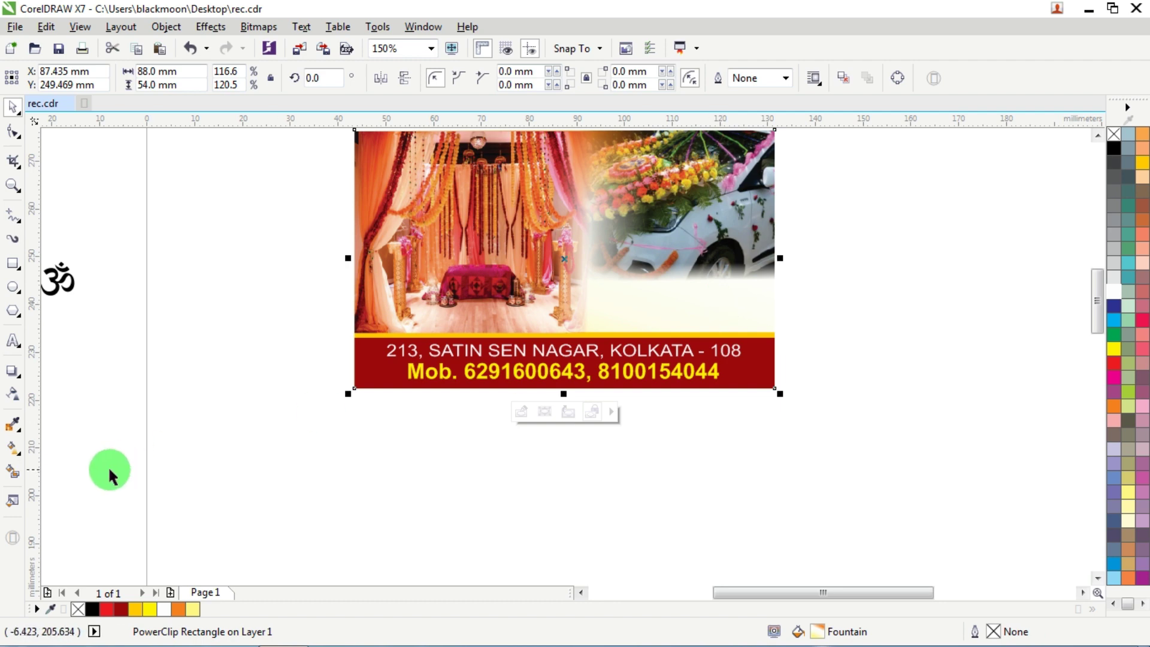
left_click(13, 448)
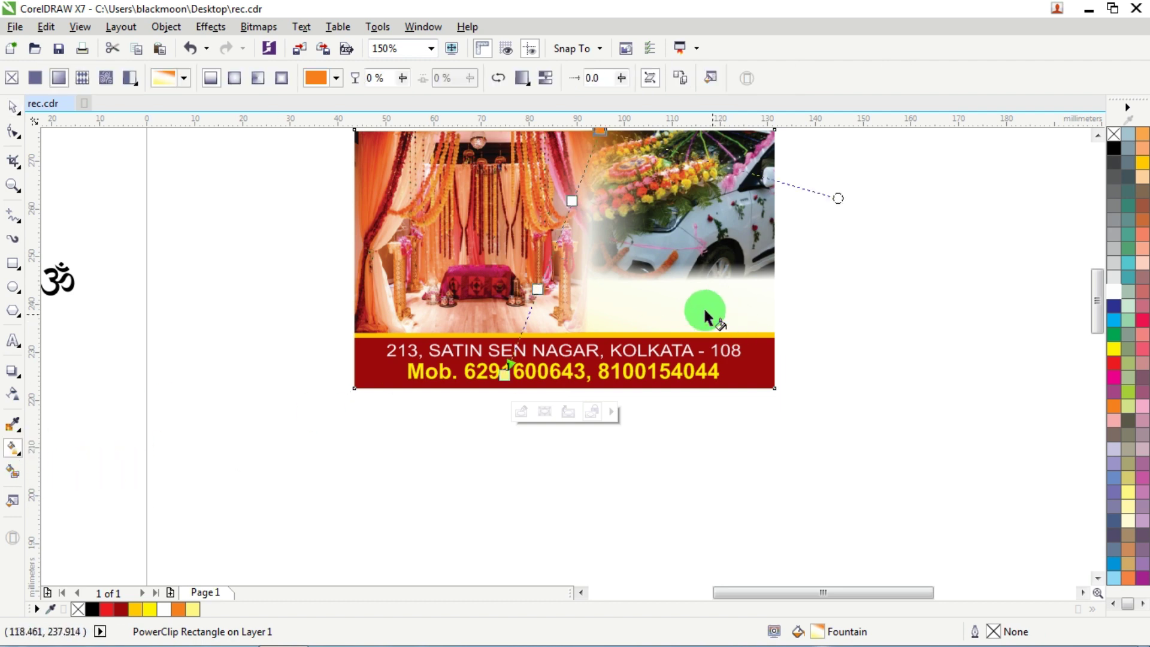
left_click(714, 269)
scroll(672, 231, "down", 1)
scroll(655, 181, "up", 1)
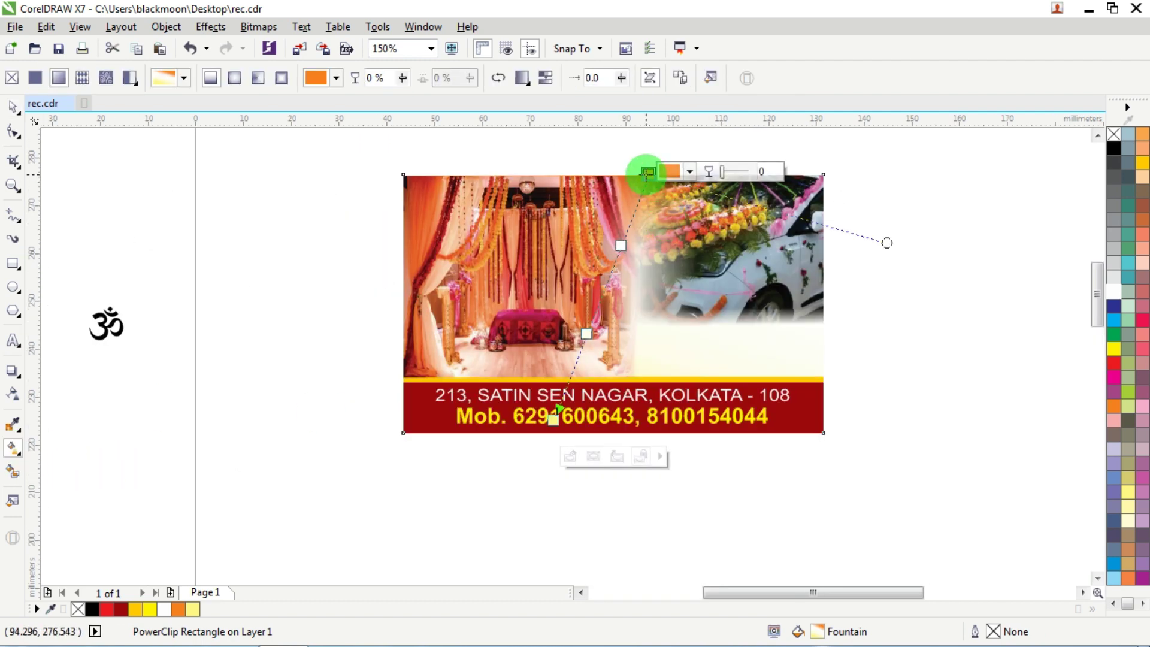
left_click_drag(647, 172, 744, 234)
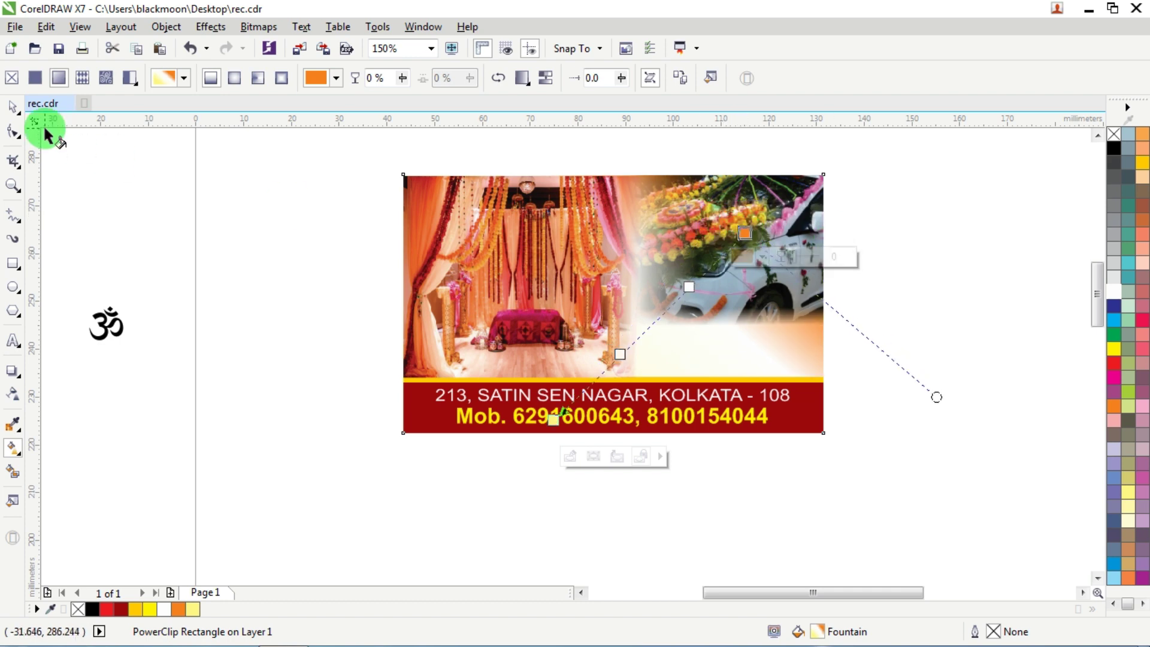
left_click(14, 106)
Shrink the stage photo to about 41 mm wide and 33.1 mm high, keeping its upper-left corner in place.
left_click(479, 239)
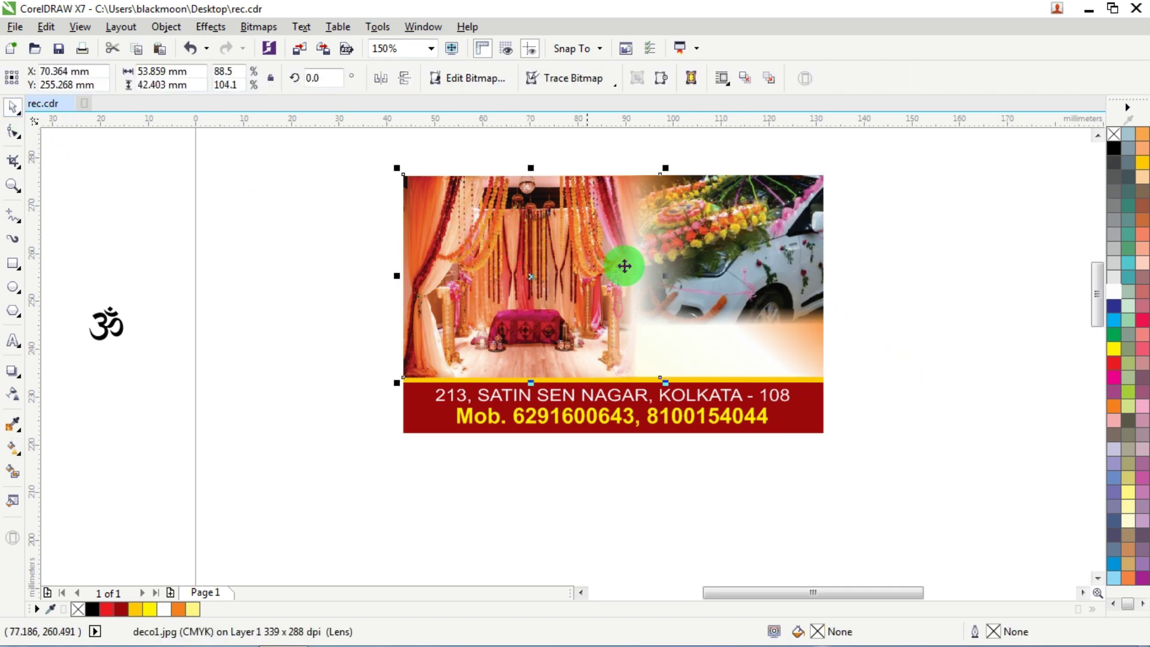
left_click_drag(664, 278, 604, 277)
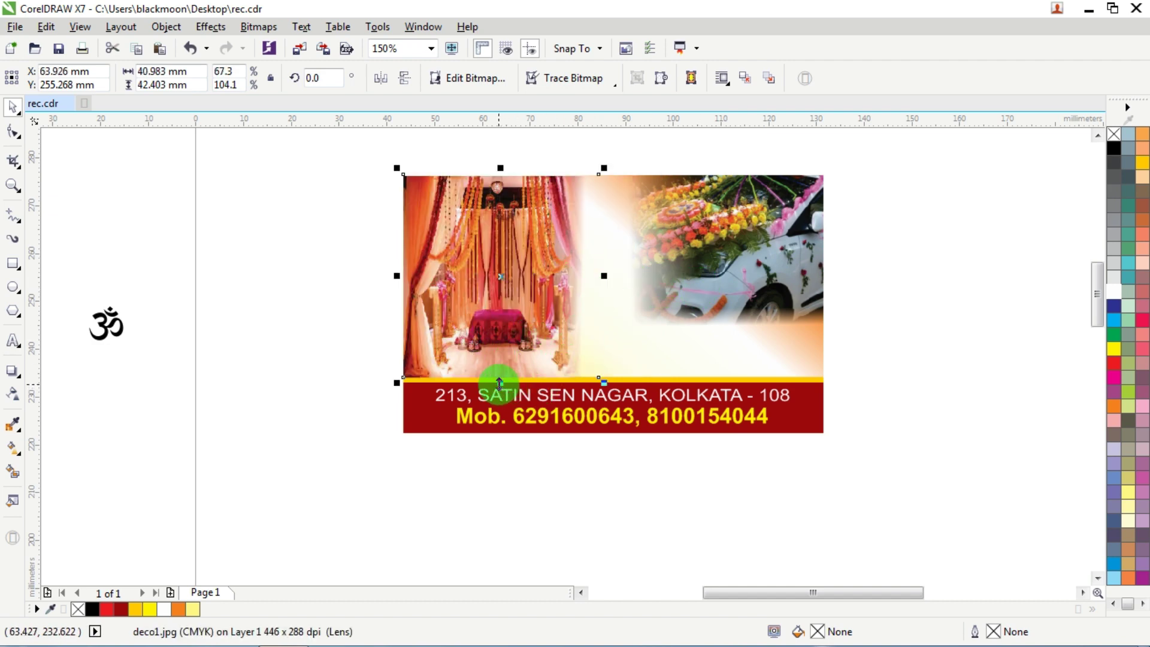
left_click_drag(499, 382, 501, 337)
Convert the stage photo to a 300 dpi CMYK bitmap with anti-aliasing and a transparent background.
scroll(503, 314, "up", 2)
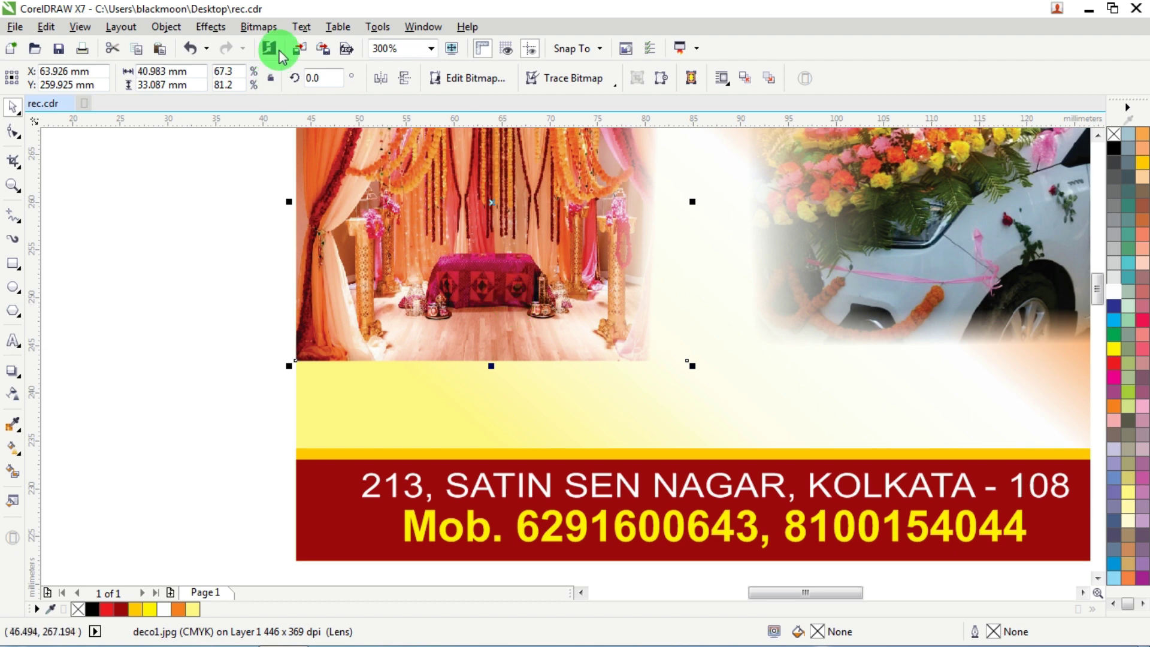
left_click(258, 27)
left_click(278, 44)
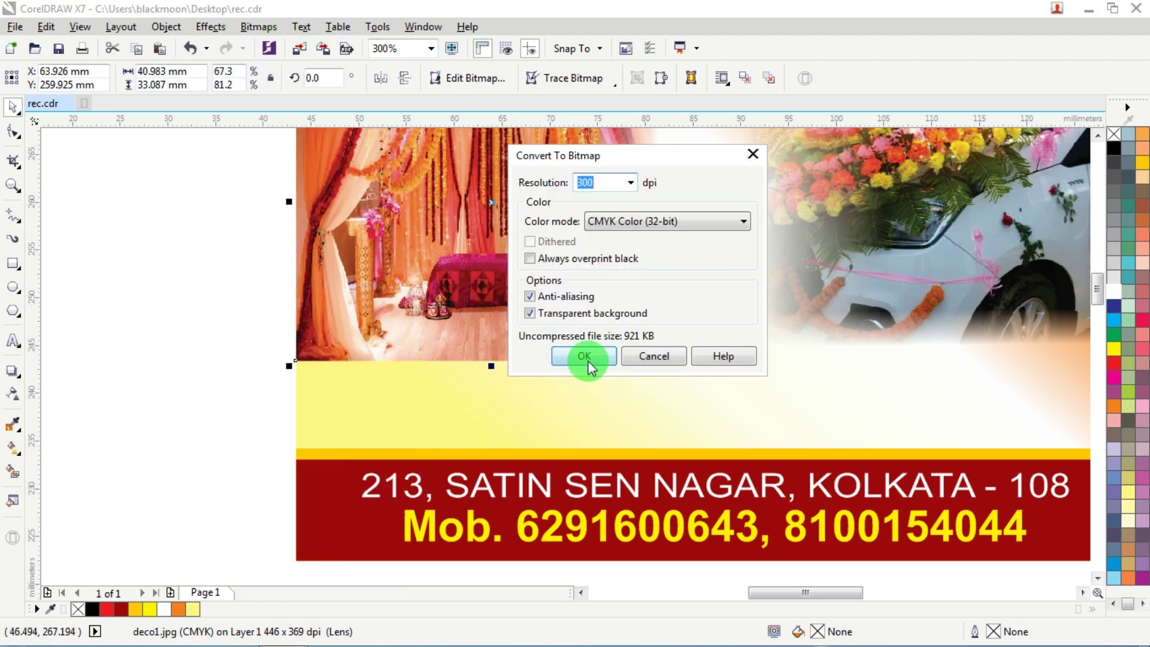
left_click(584, 357)
Apply a nearly vertical linear transparency to the stage photo, fading its floor area into the yellow background.
left_click(12, 392)
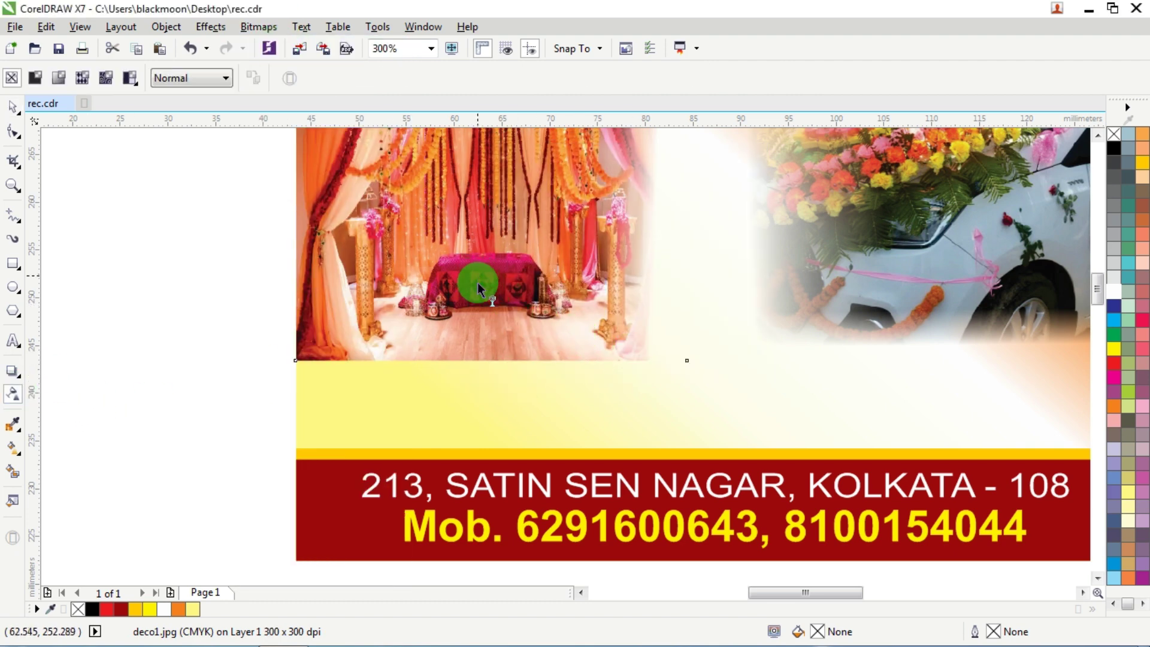
left_click_drag(483, 367, 471, 338)
left_click(5, 110)
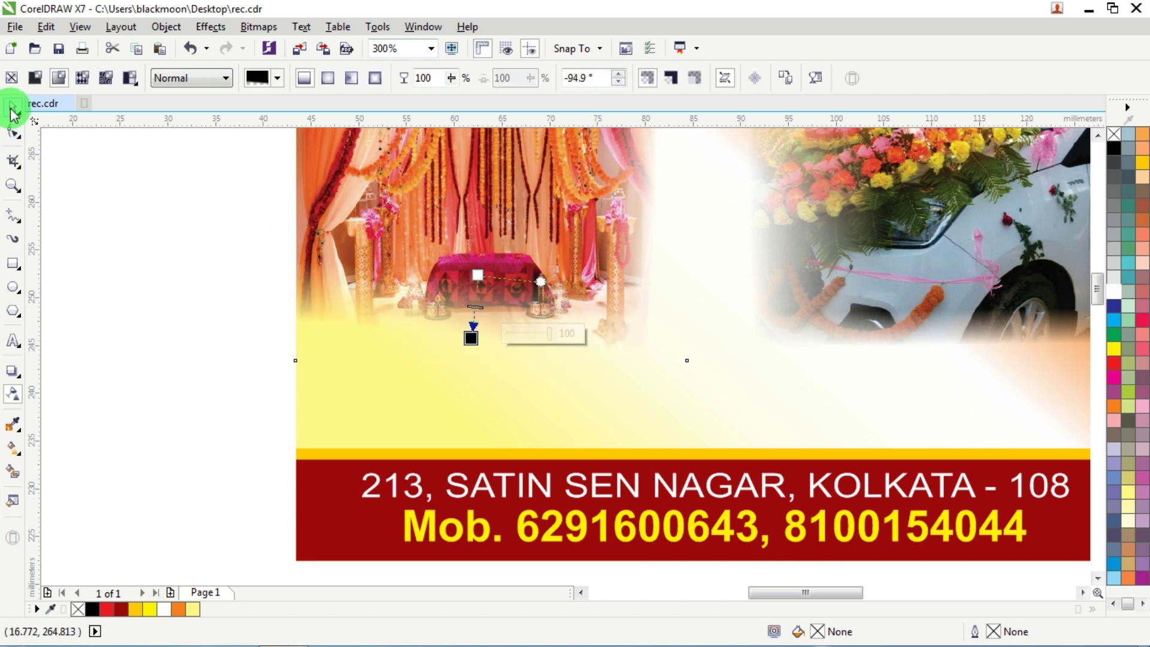
Enlarge the stage photo down to the contact strip, about 42 mm high, and narrow it to about 47 mm wide.
left_click_drag(687, 361, 798, 529)
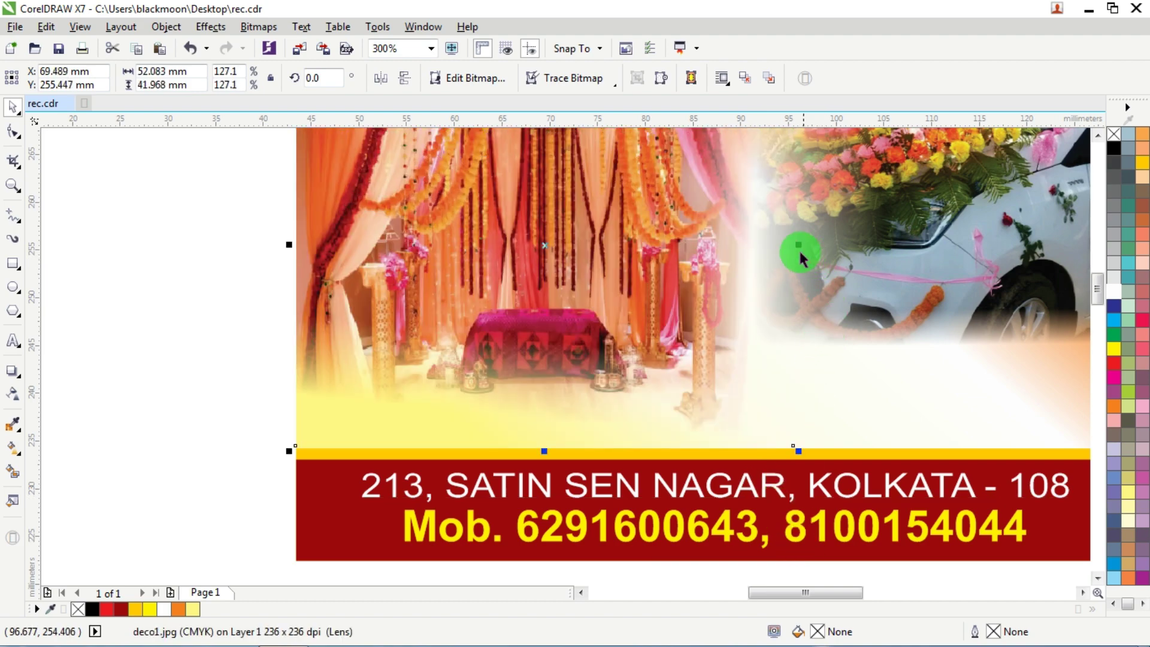
left_click_drag(799, 247, 728, 254)
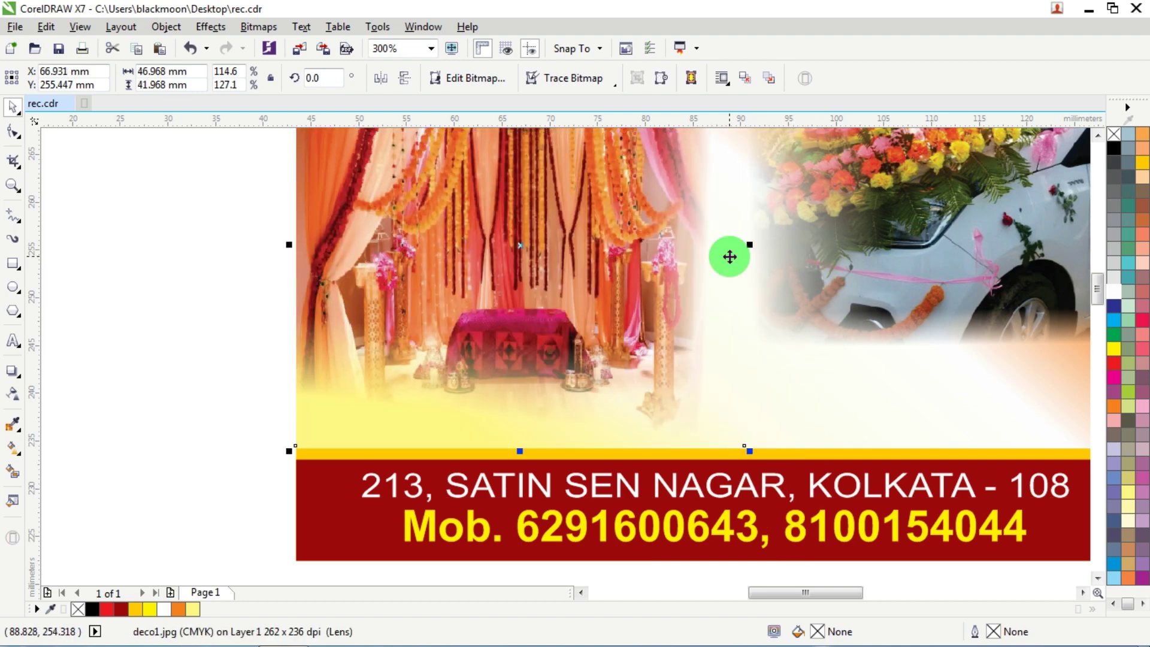
scroll(729, 254, "down", 4)
scroll(873, 198, "up", 4)
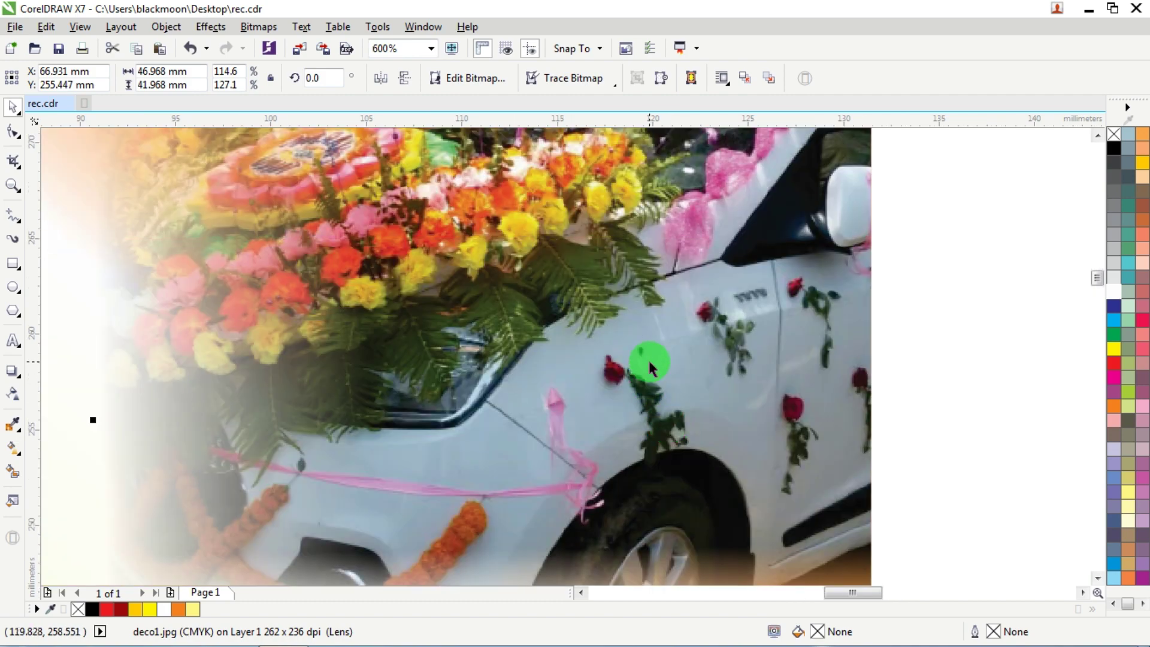
Open the card's PowerClip contents for editing and narrow the car photo slightly from its right side.
left_click(648, 358)
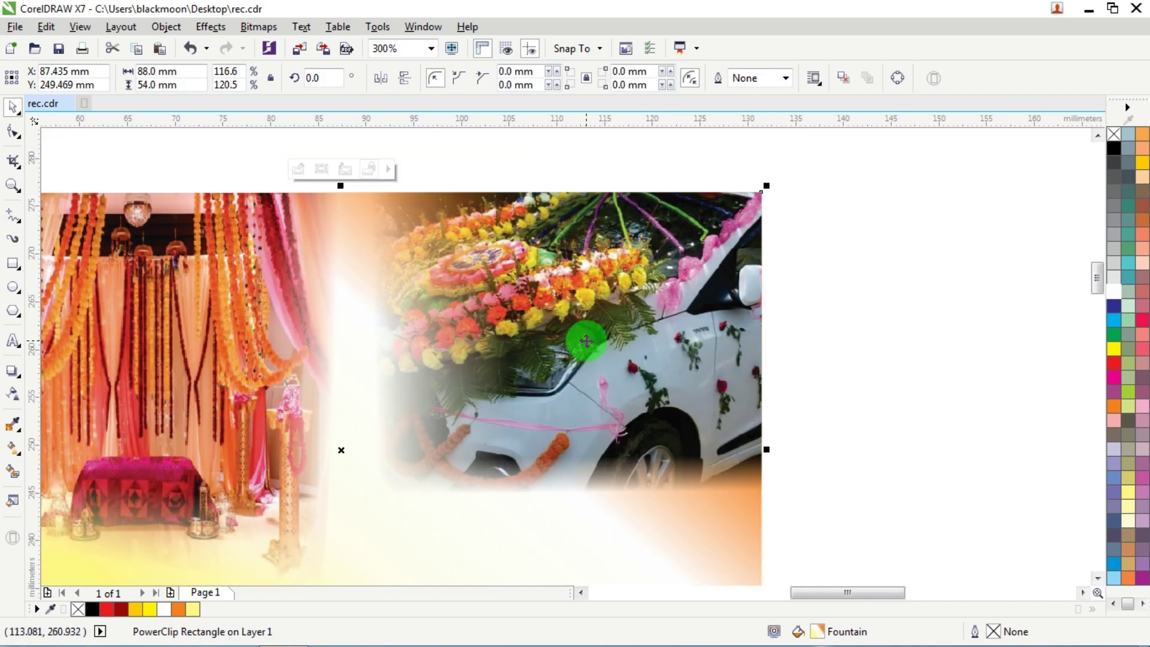
double_click(586, 341)
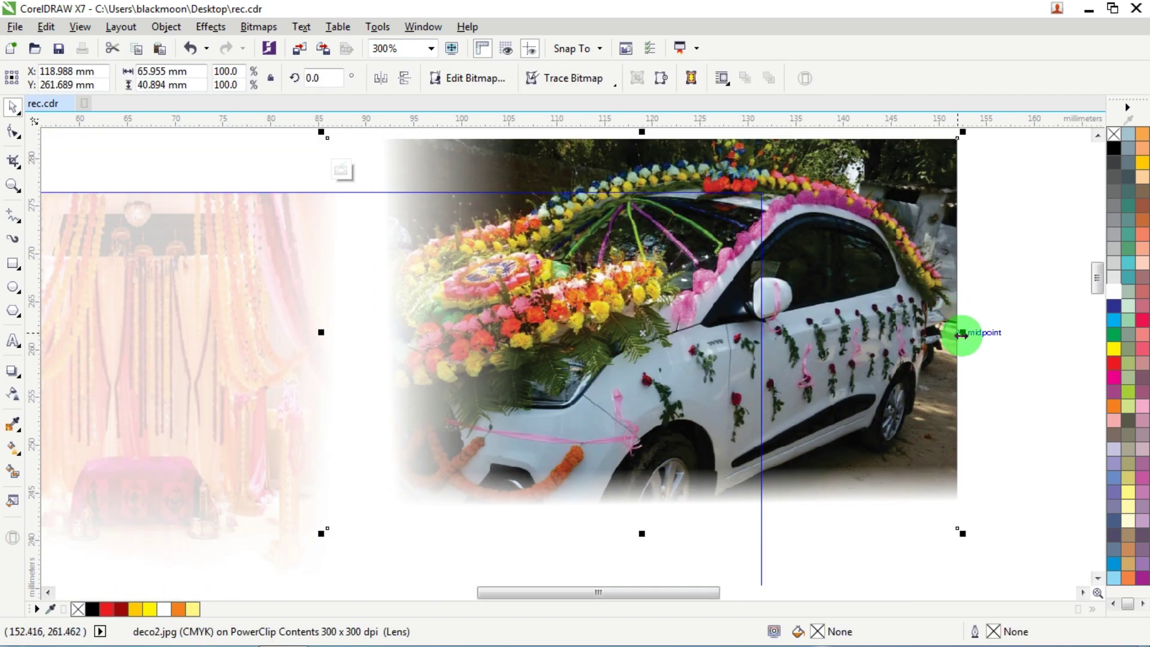
left_click_drag(962, 333, 946, 332)
Move the car photo's vertical transparency higher so it fades out around the front wheel, and finish editing the PowerClip contents.
left_click(13, 396)
left_click(675, 452)
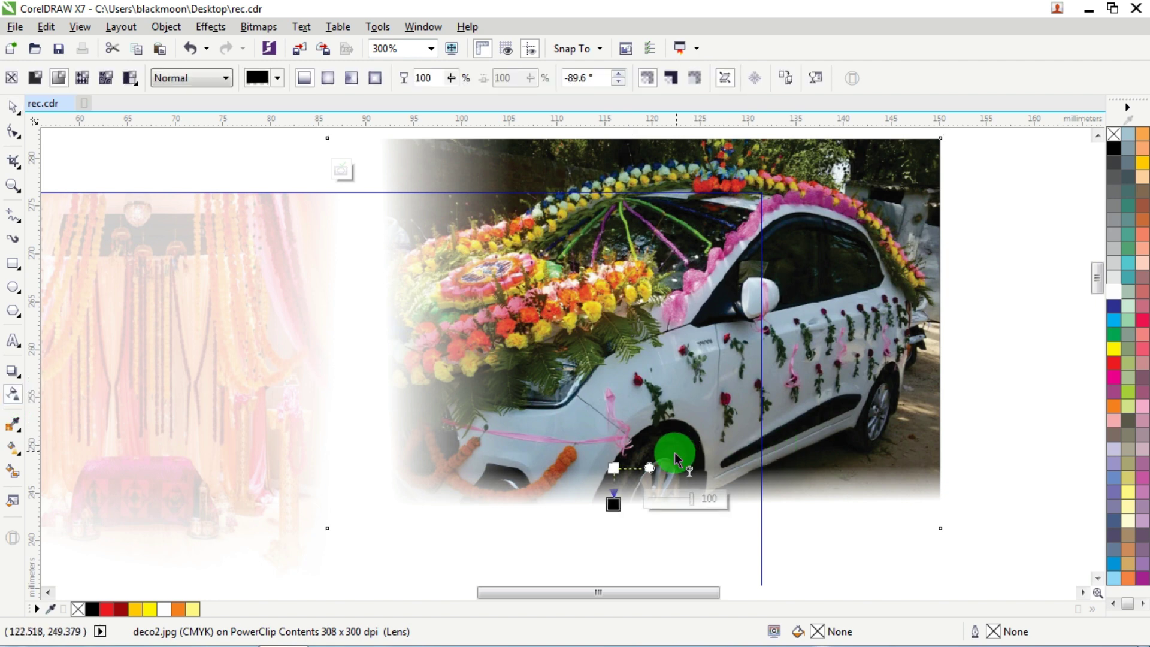
left_click_drag(613, 467, 626, 431)
left_click_drag(613, 504, 623, 474)
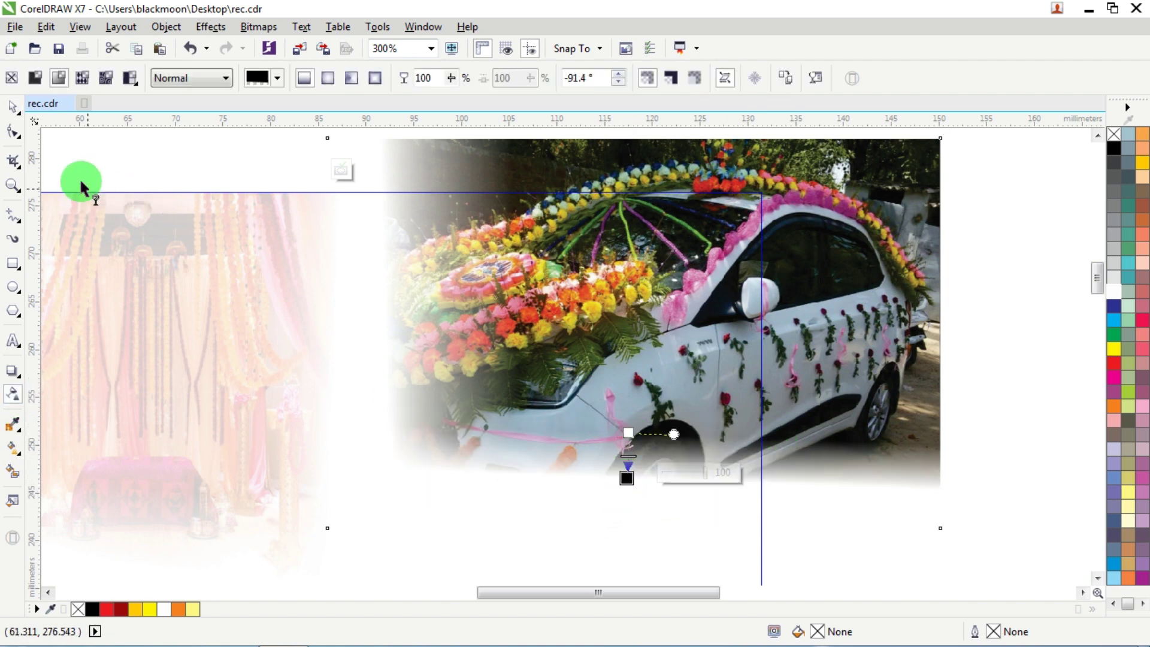
left_click(13, 106)
left_click(1006, 423, "ctrl")
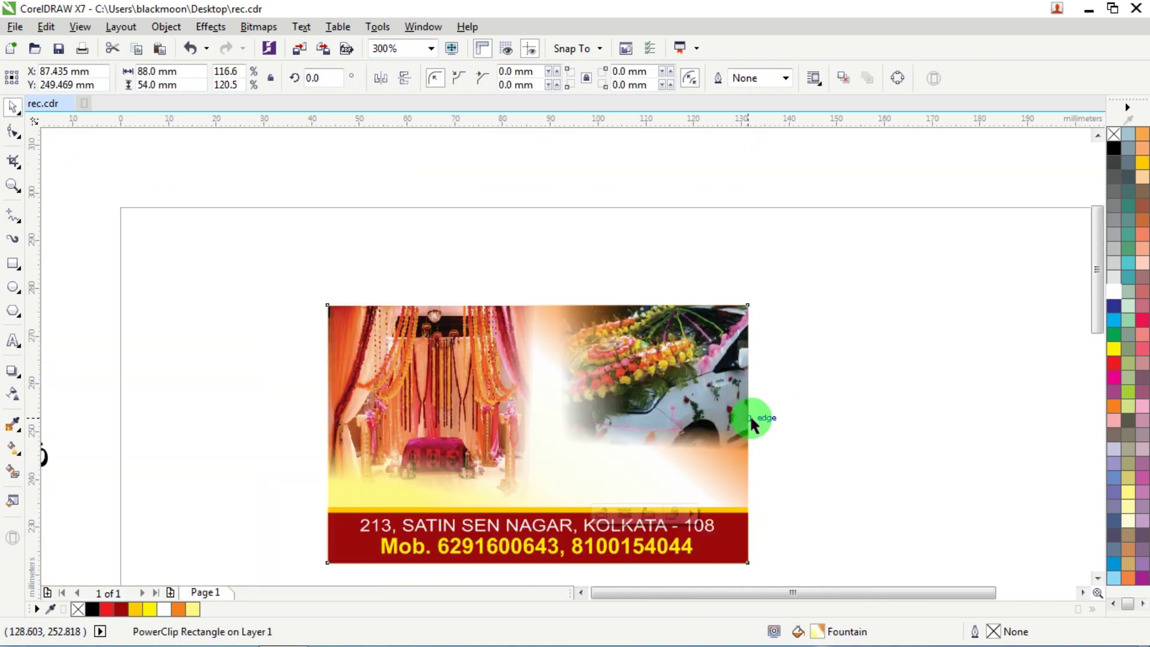
Send all the card's objects to the back and move the om symbol onto the card's upper area between the two photos.
scroll(751, 416, "down", 2)
scroll(683, 448, "up", 2)
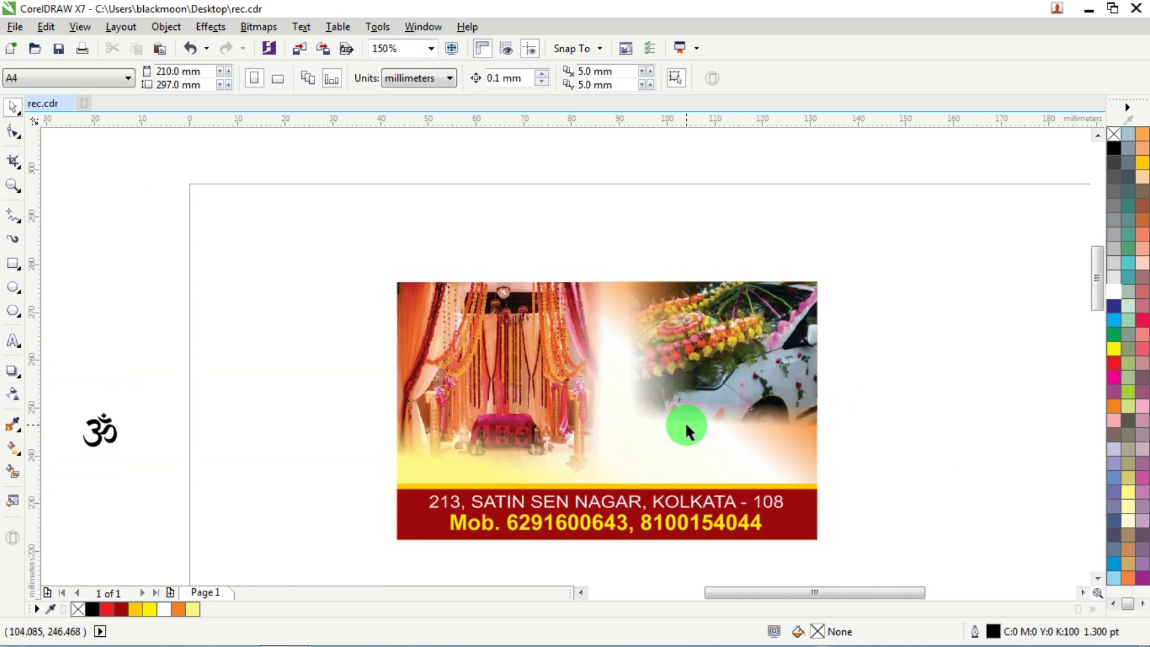
scroll(684, 377, "down", 1)
scroll(599, 372, "up", 1)
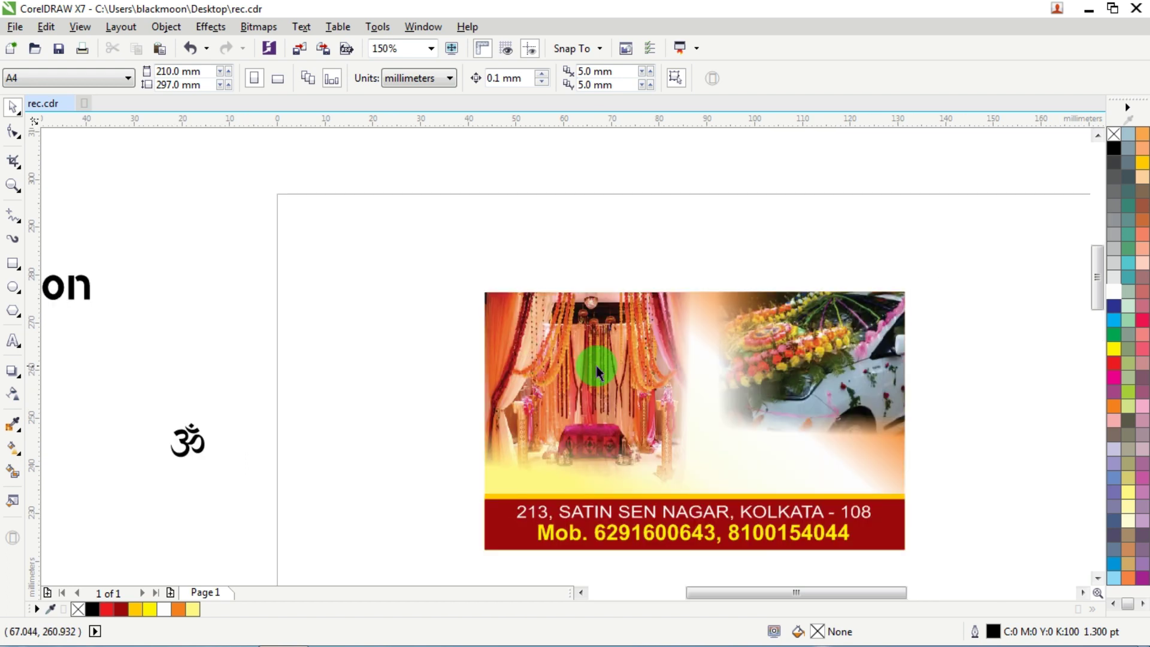
left_click_drag(214, 473, 215, 475)
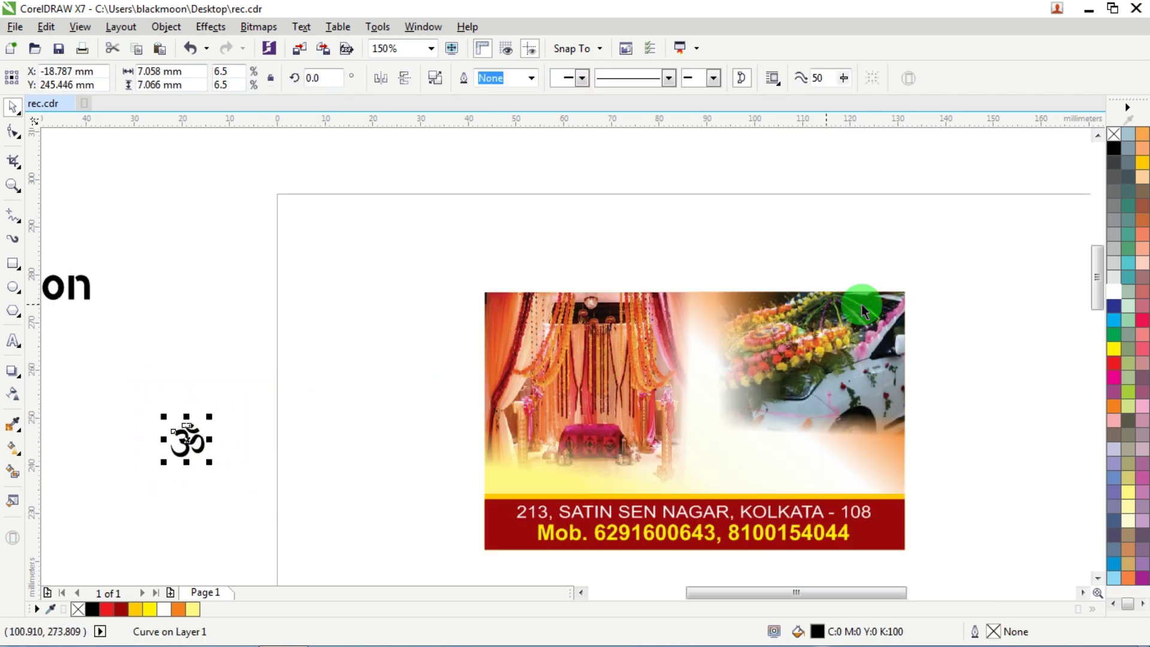
left_click_drag(689, 467, 468, 570)
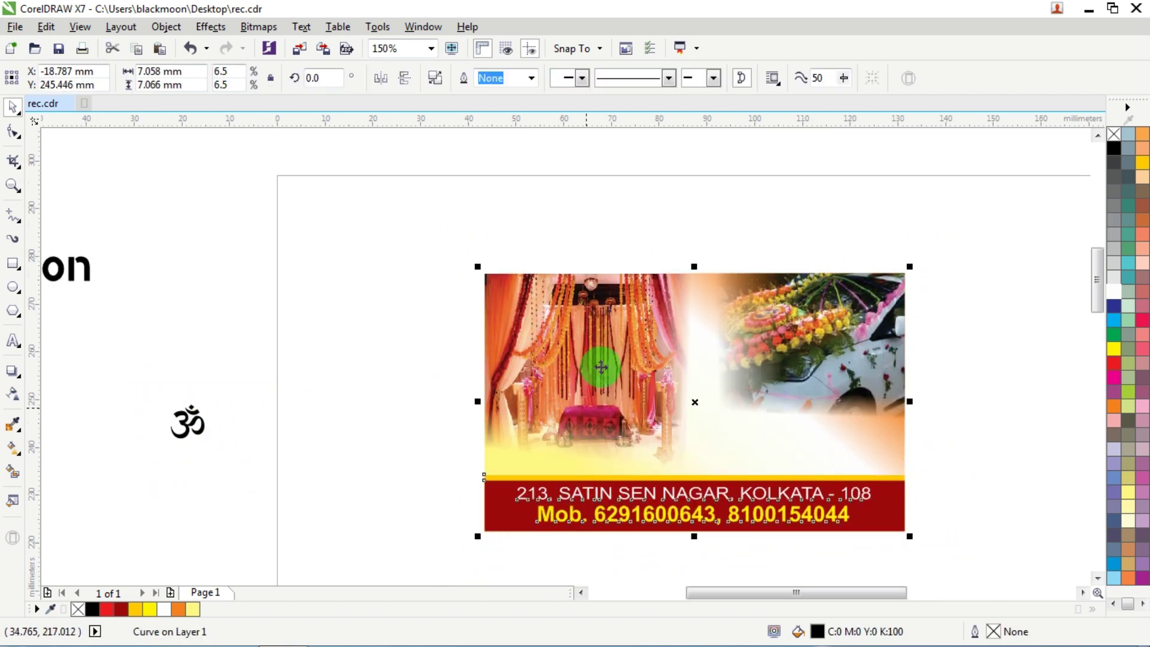
right_click(581, 333)
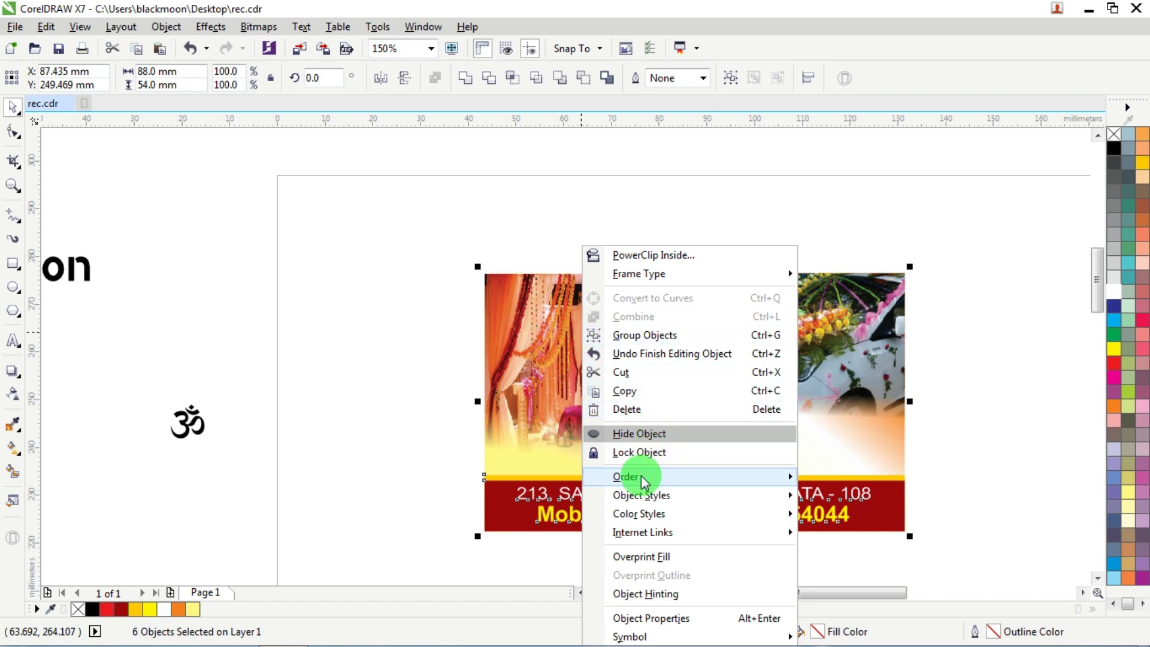
mouse_move(646, 476)
left_click(860, 496)
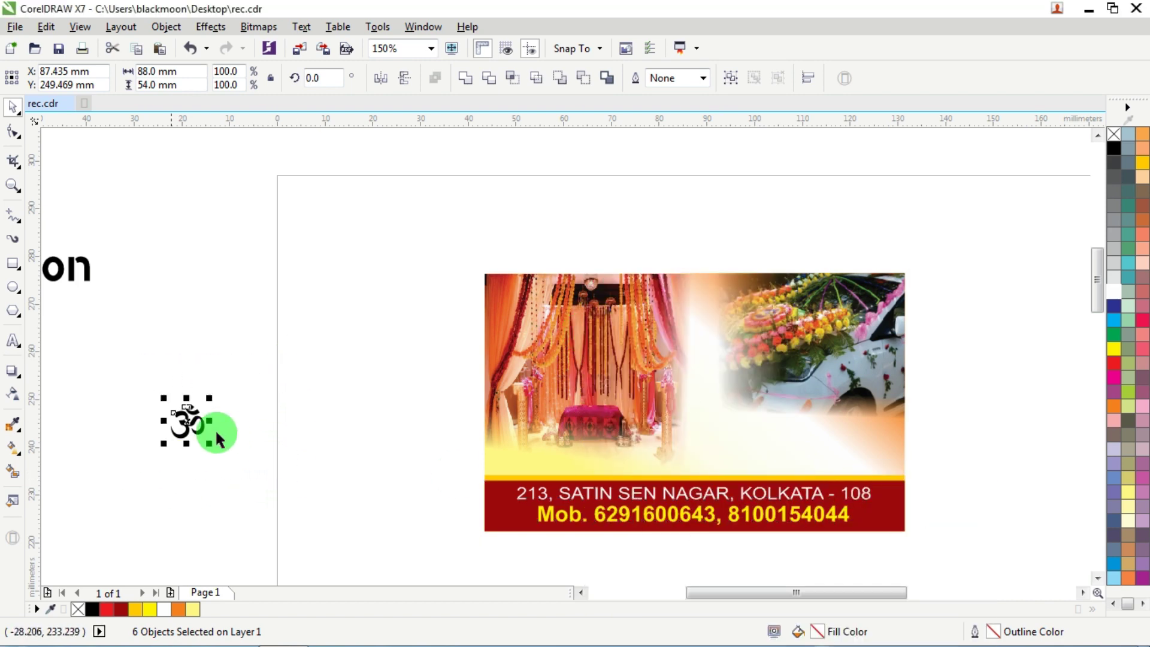
left_click_drag(216, 432, 703, 320)
scroll(704, 319, "up", 3)
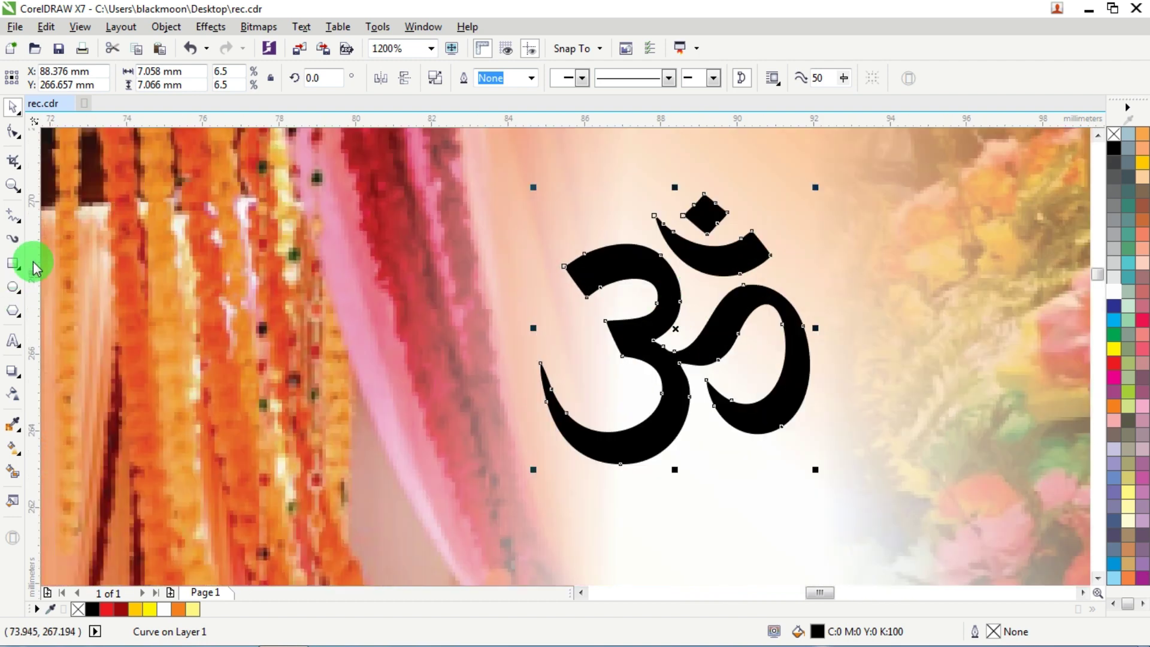
Draw a circle about 10.6 mm in diameter around the om symbol and make its outline white.
left_click(13, 288)
left_click_drag(476, 174, 875, 562)
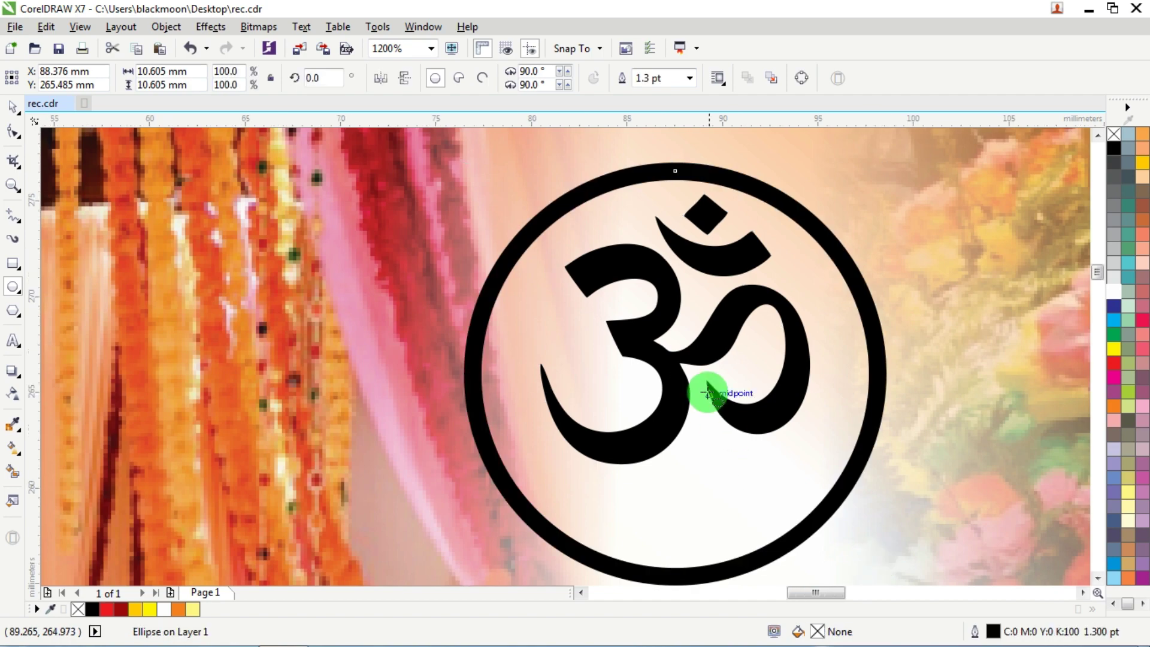
scroll(706, 390, "down", 2)
right_click(1115, 293)
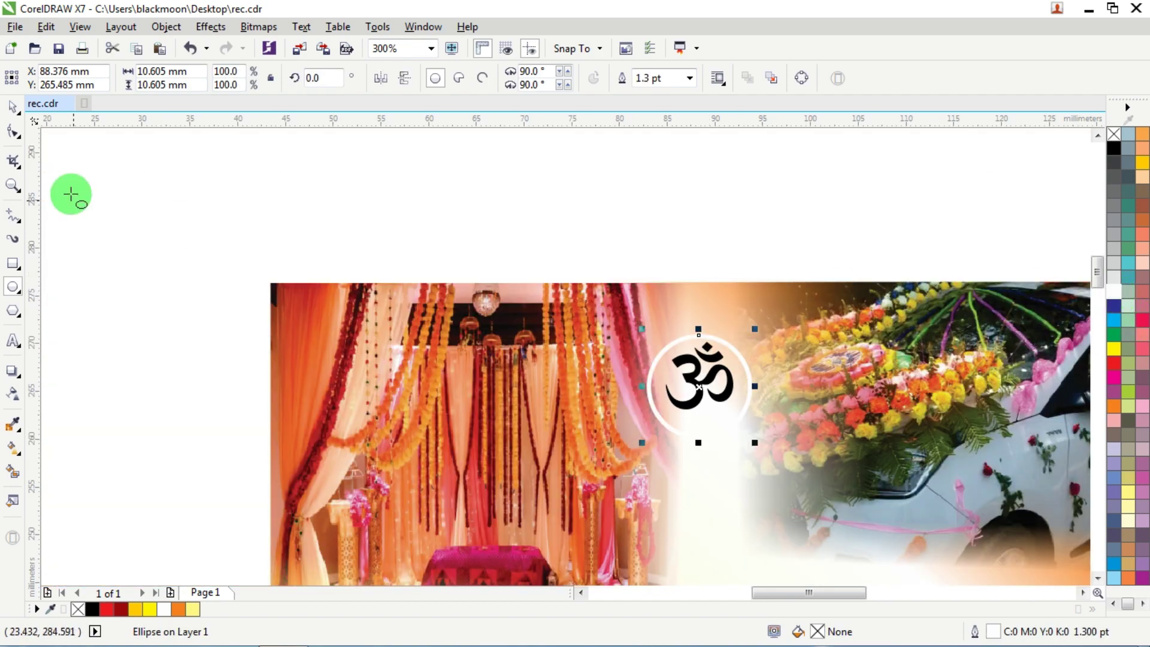
Align the white circle vertically with the om symbol's centre and fill the symbol dark red (C0 M100 Y100 K40).
left_click(13, 108)
left_click(639, 193)
left_click_drag(921, 208, 508, 489)
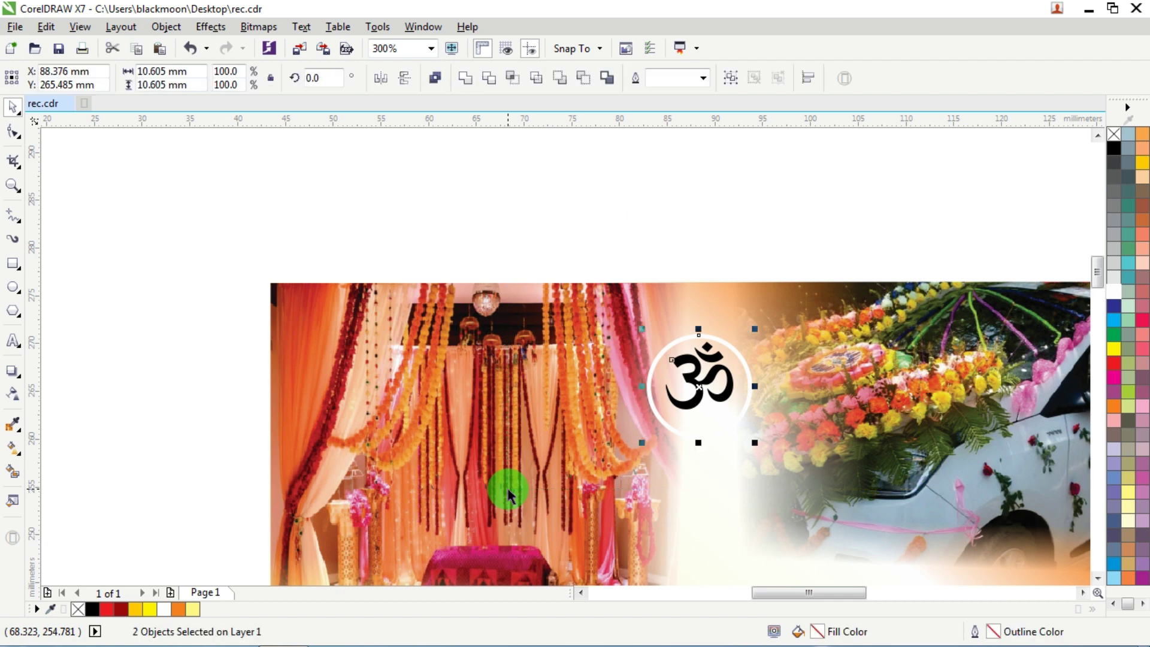
left_click(692, 250)
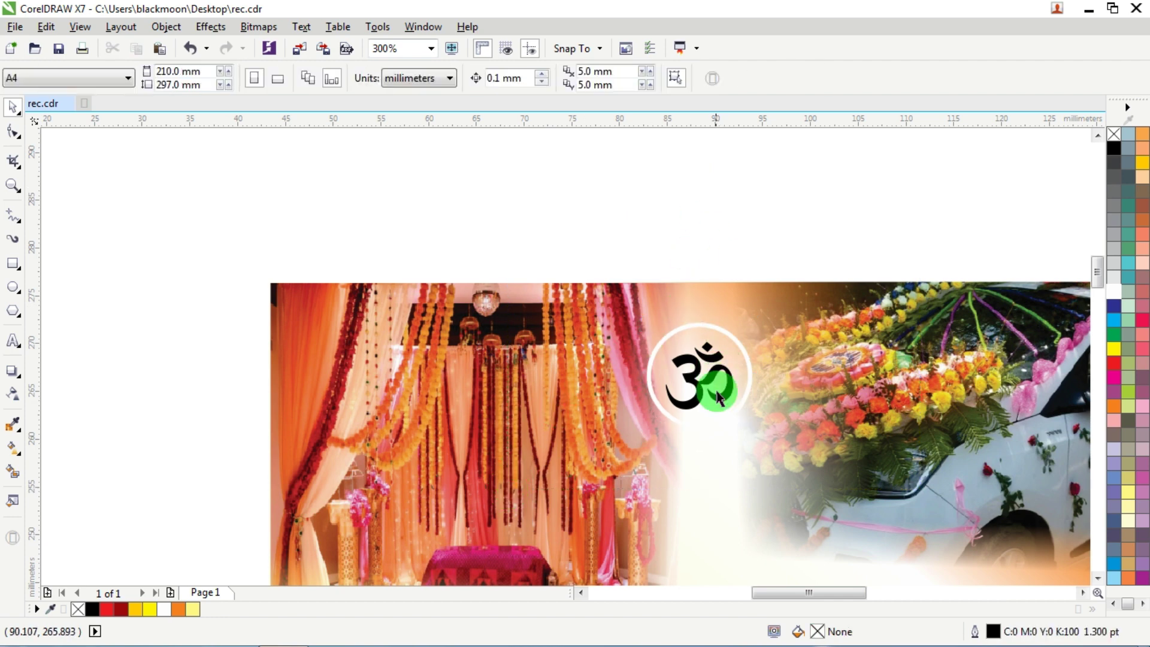
left_click(692, 371)
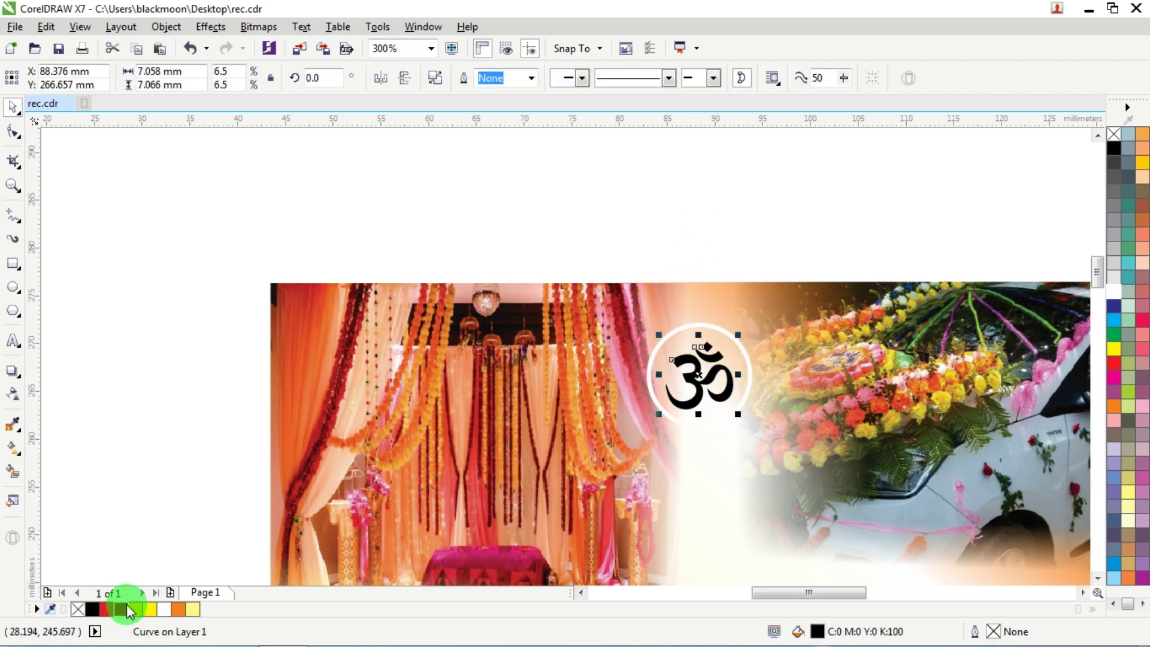
left_click(124, 610)
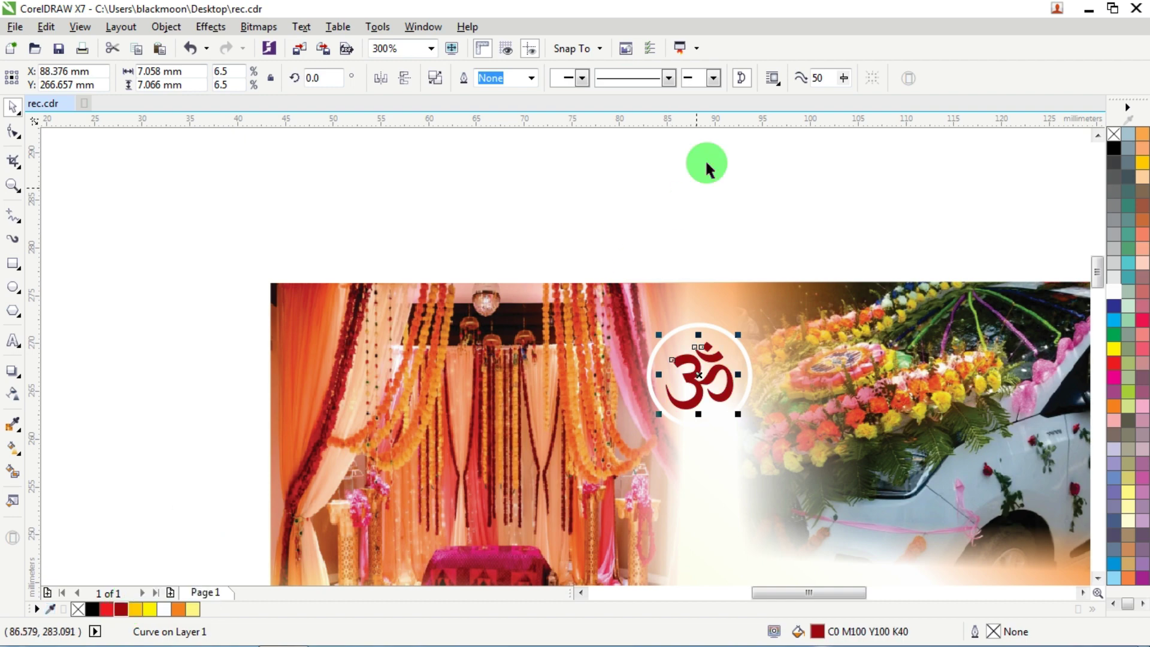
Add a black drop shadow to the white circle around the om symbol, with opacity 50 and feathering 9.
left_click(690, 341)
left_click(694, 322)
scroll(722, 400, "up", 2)
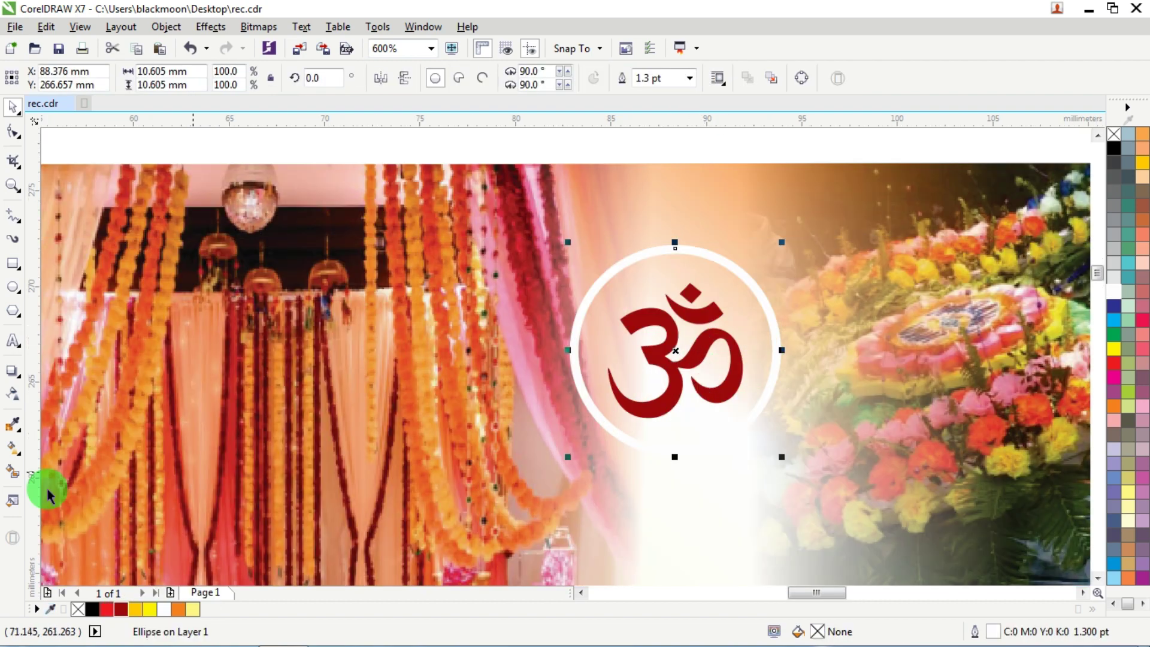
left_click(13, 373)
left_click_drag(666, 197, 668, 460)
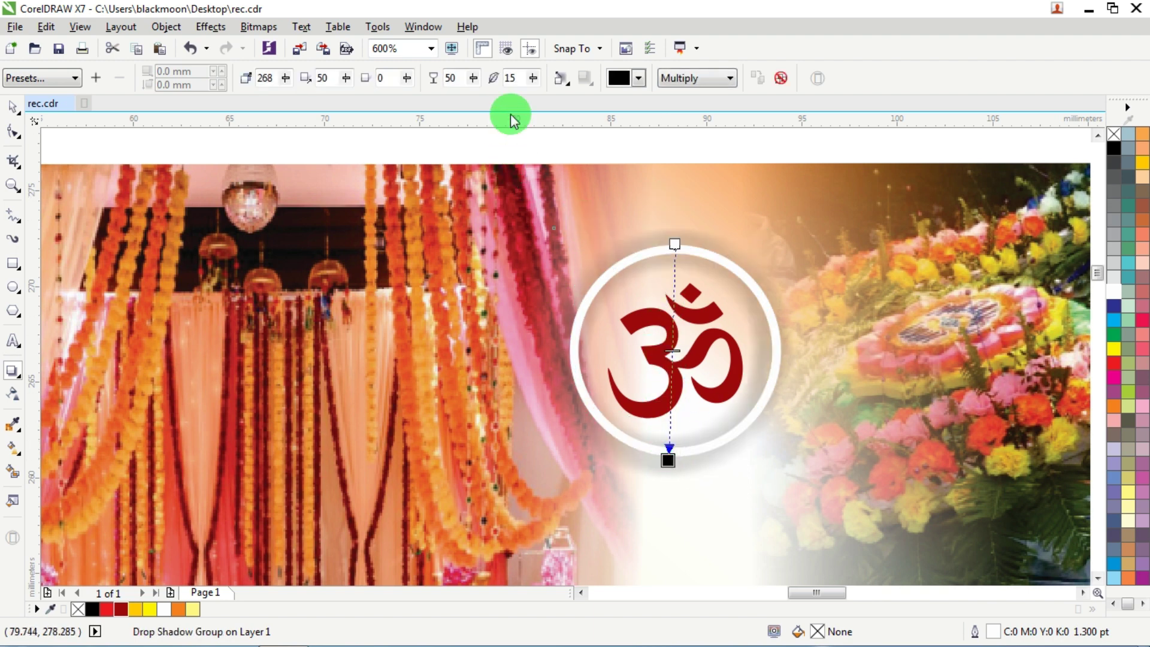
left_click(533, 79)
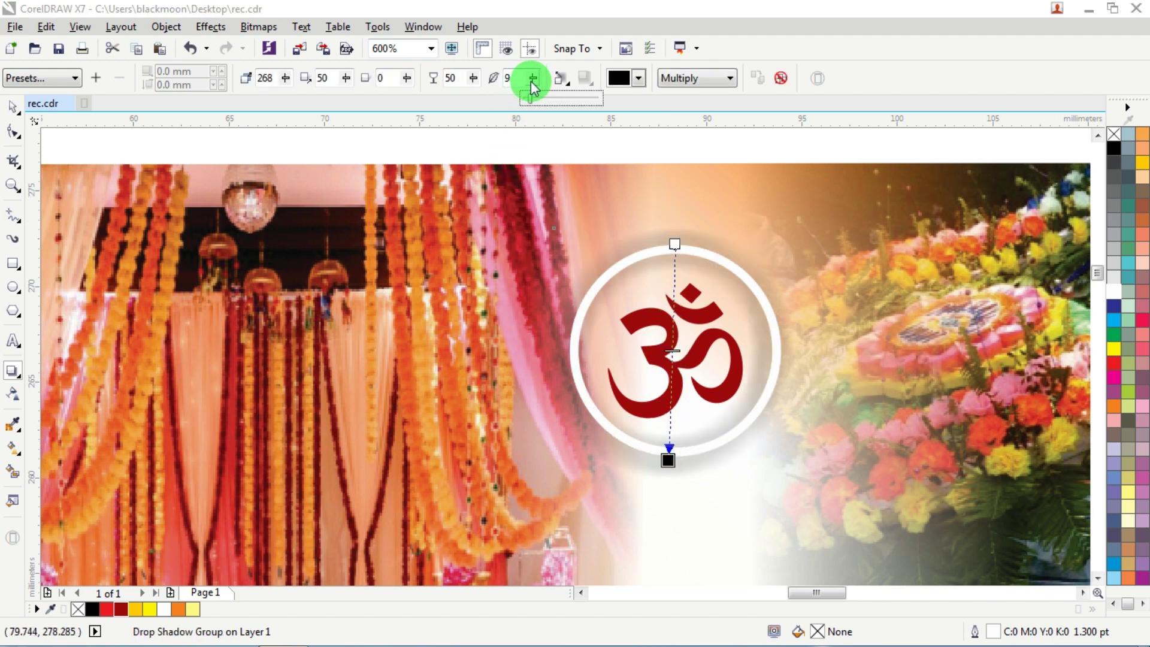
left_click(16, 110)
scroll(512, 296, "down", 2)
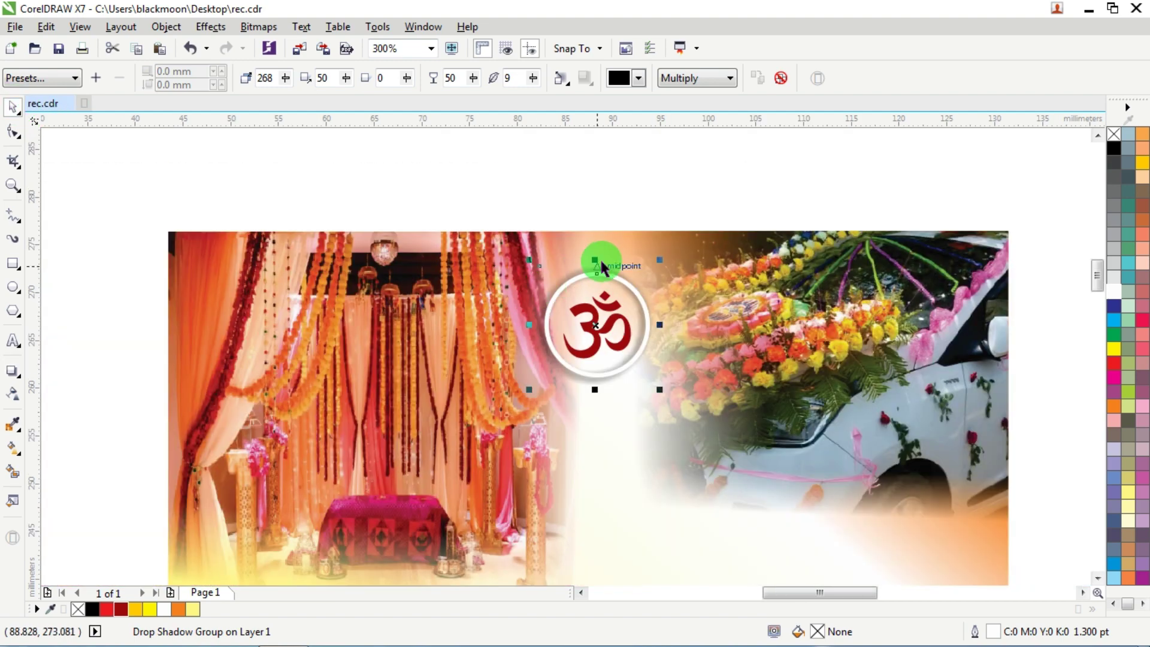
Move the om symbol and its shadowed circle together slightly higher, near the card's upper edge between the photos.
left_click(506, 185)
left_click_drag(416, 187, 783, 457)
left_click_drag(608, 333, 609, 309)
left_click(727, 177)
scroll(731, 178, "down", 1)
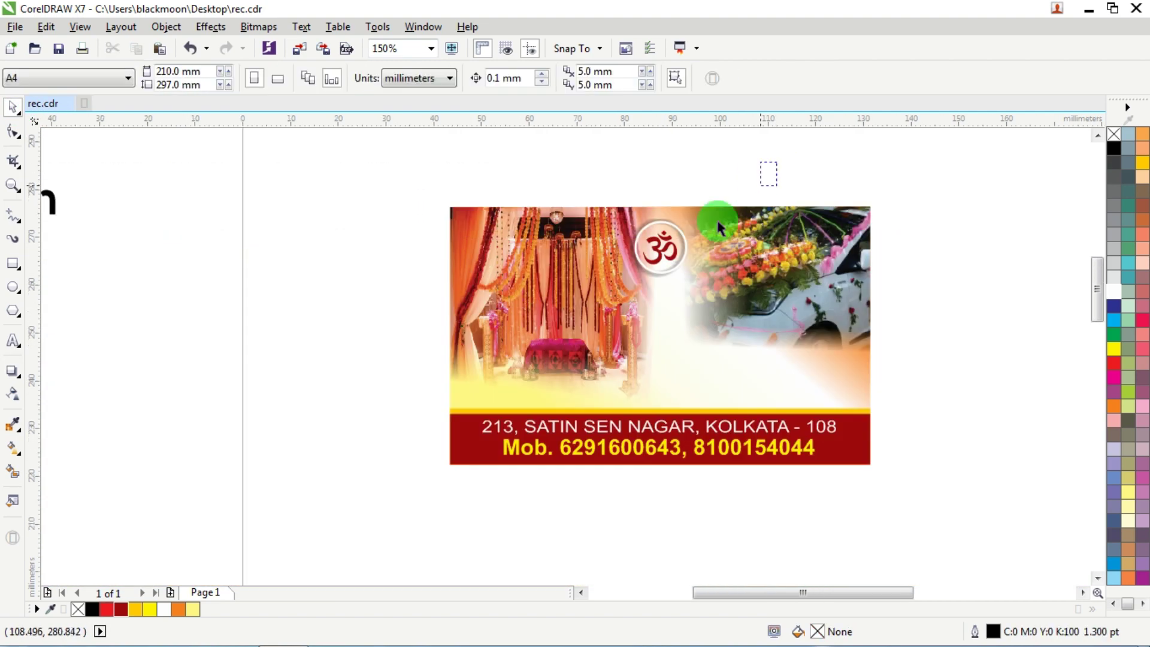
left_click(663, 244)
scroll(662, 246, "up", 1)
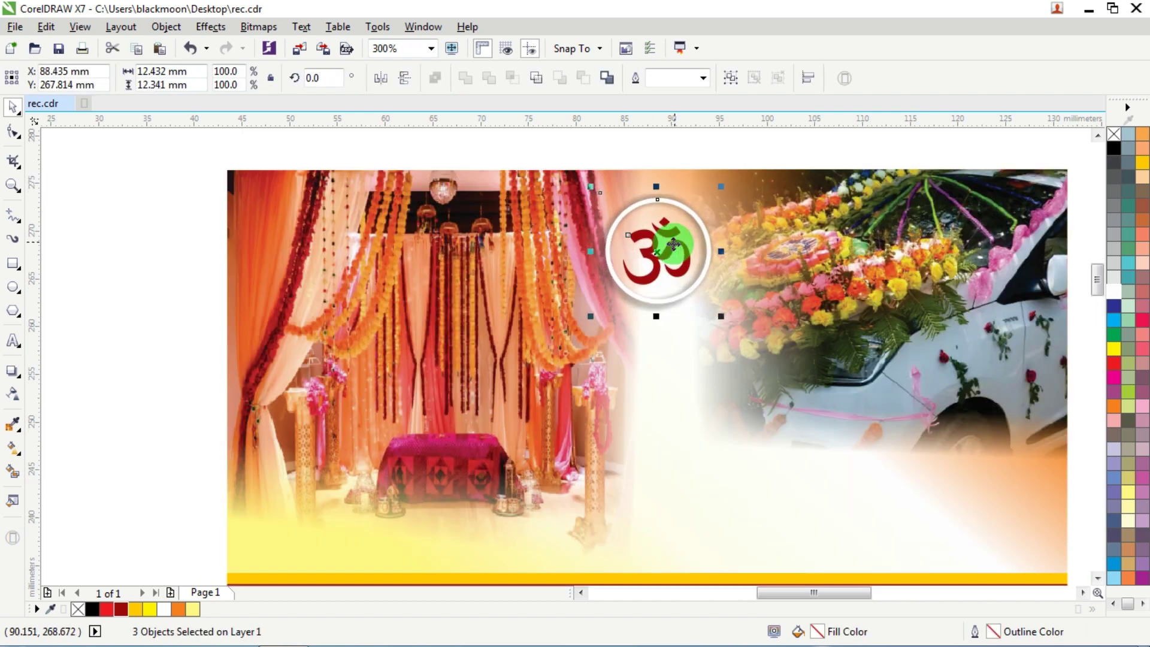
scroll(665, 246, "down", 1)
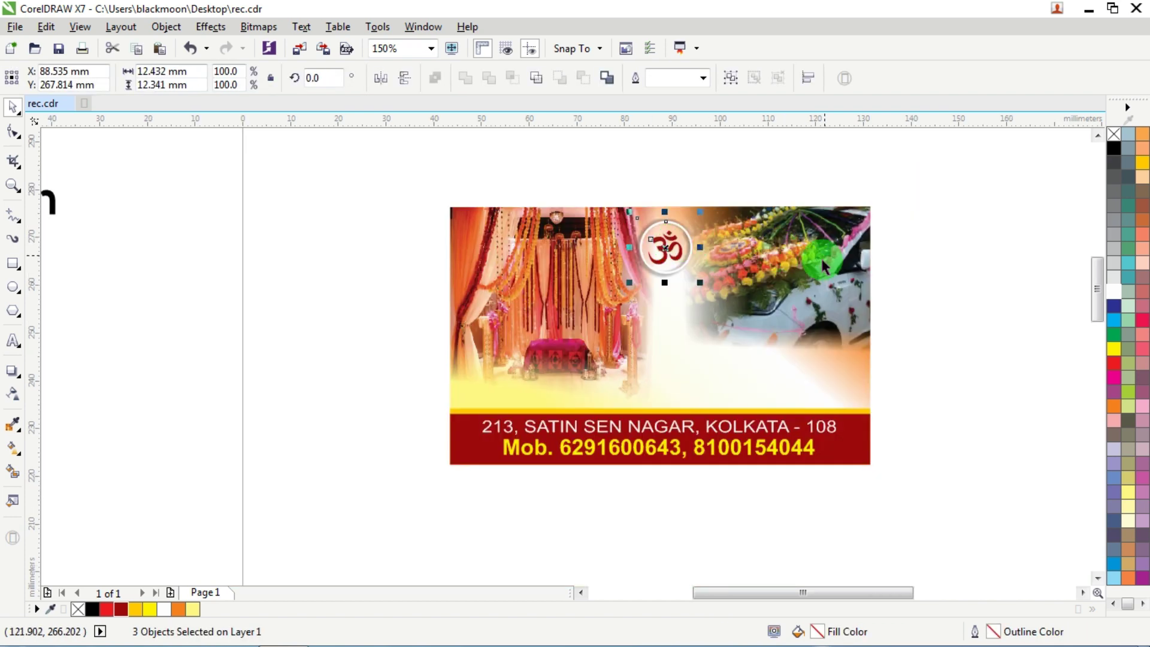
Open the card's PowerClip contents, narrow the car photo from its left side away from the om symbol, and finish editing.
scroll(785, 266, "up", 1)
left_click(795, 269)
left_click(795, 273, "ctrl")
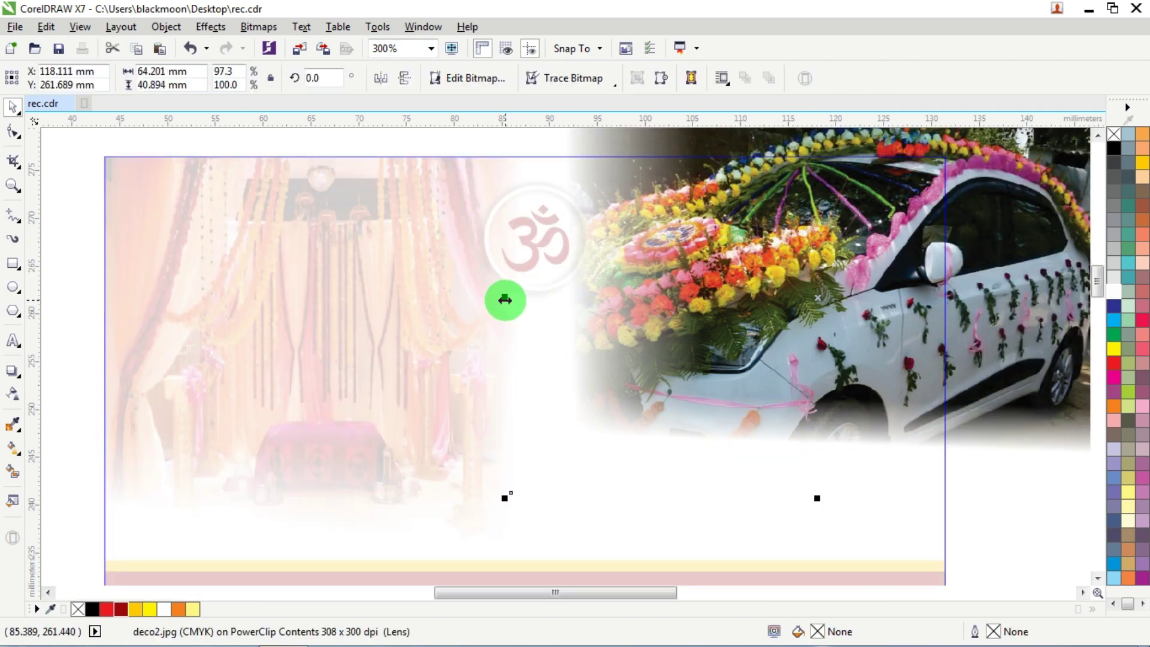
left_click_drag(505, 299, 565, 300)
left_click(359, 313, "ctrl")
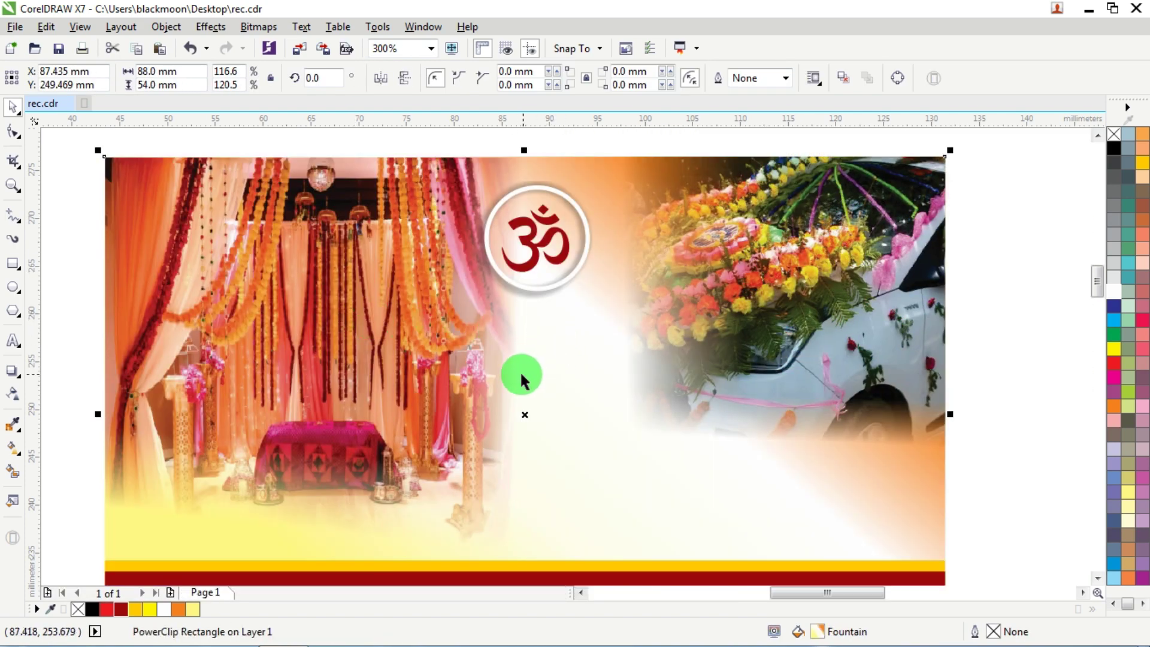
Narrow the stage photo slightly from its right side inside the card's PowerClip and finish editing the contents.
left_click(390, 308)
left_click_drag(556, 353, 537, 352)
key("F3")
left_click(829, 305)
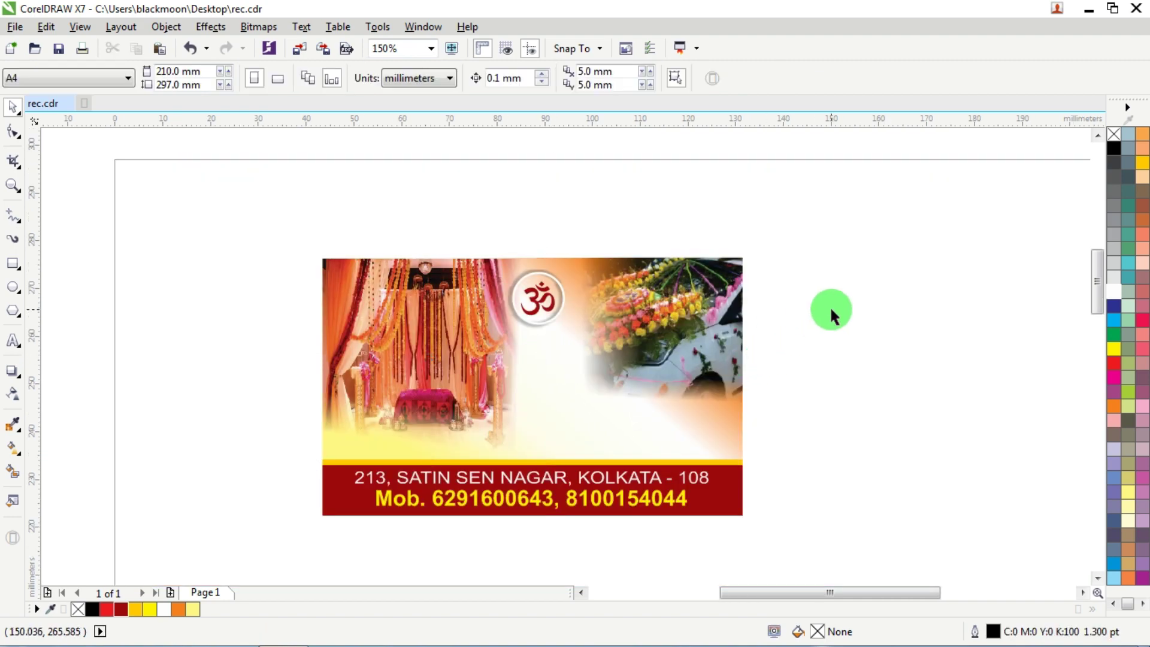
Place the "Flower Decoration" title across the card below the om symbol, about 79 mm wide, and fill it dark red (C0 M100 Y100 K40).
key("F3")
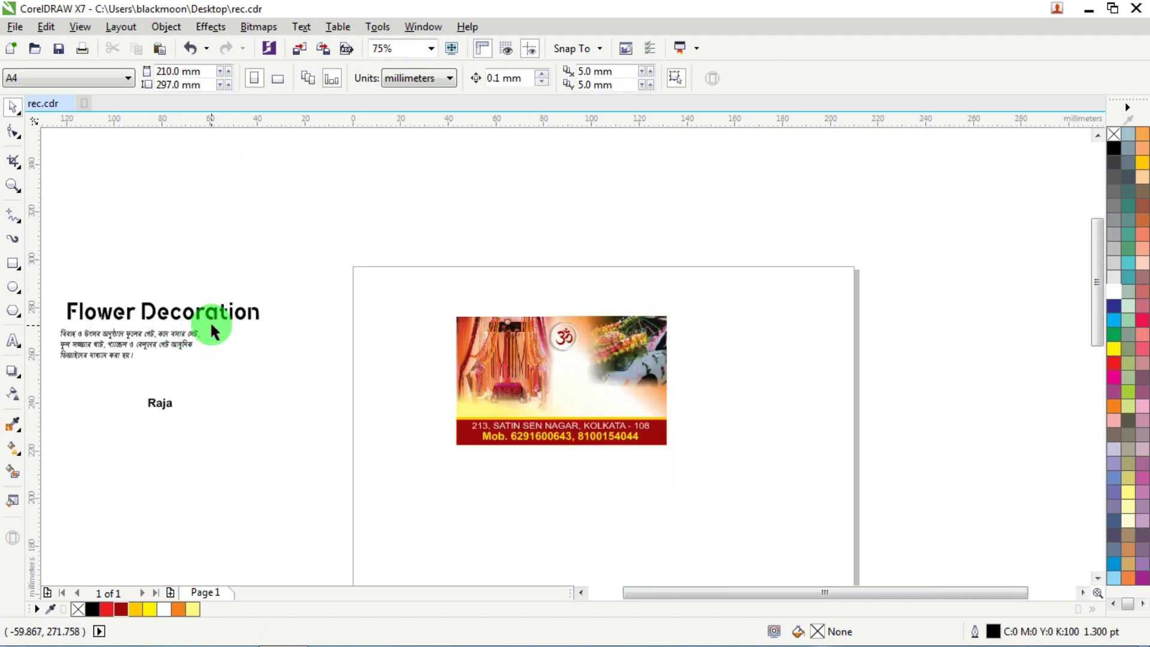
left_click_drag(121, 317, 529, 366)
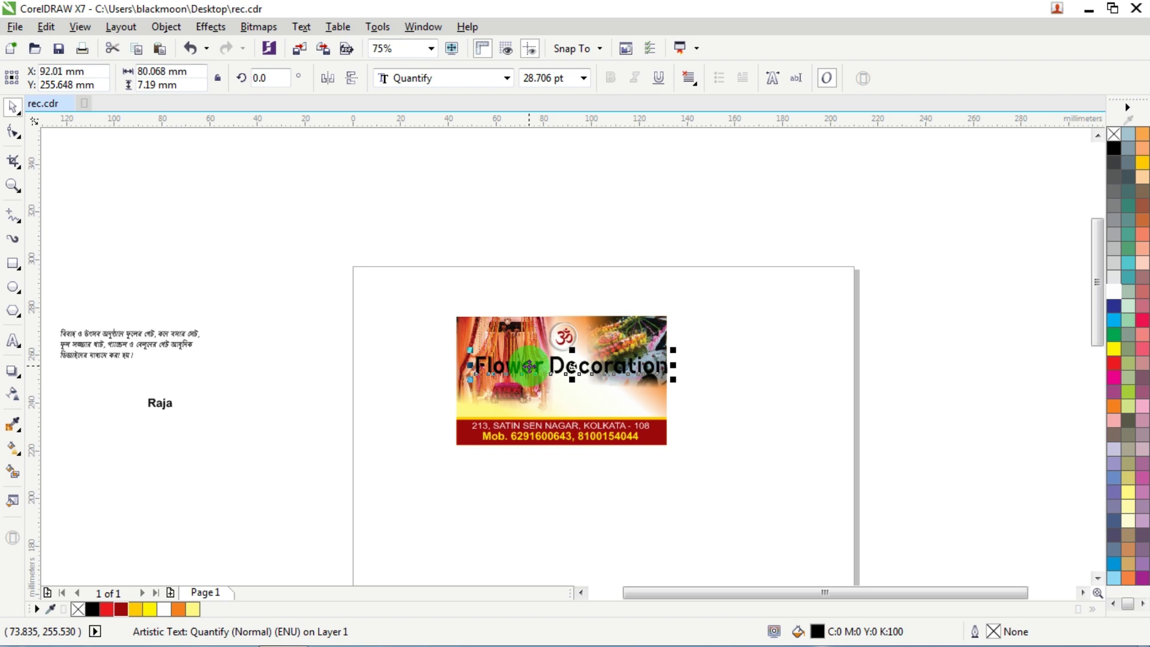
scroll(491, 391, "up", 2)
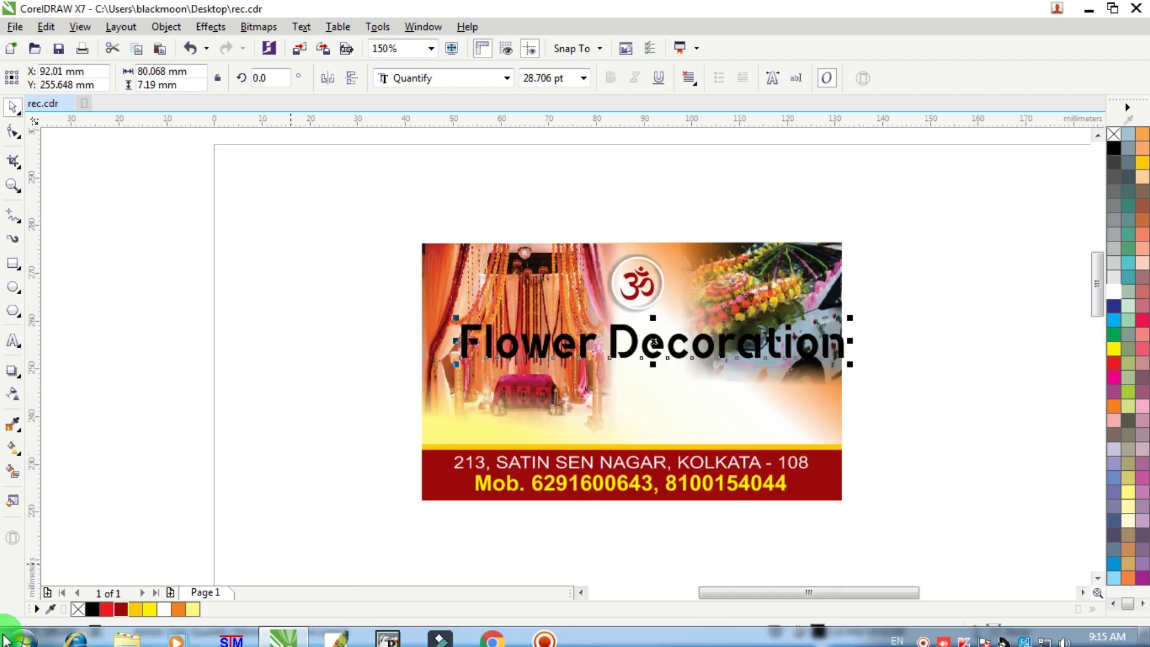
left_click_drag(109, 613, 612, 329)
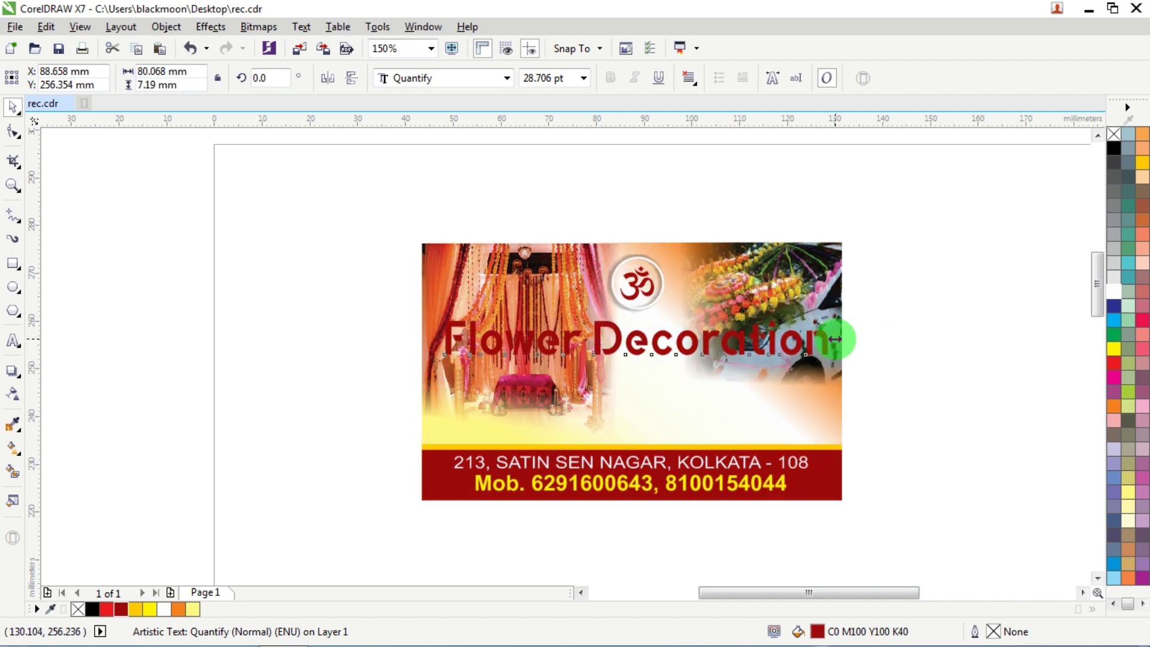
left_click_drag(834, 339, 803, 292)
Open the card's PowerClip contents, shorten the car photo from its lower edge, and finish editing.
left_click(779, 292)
double_click(779, 292)
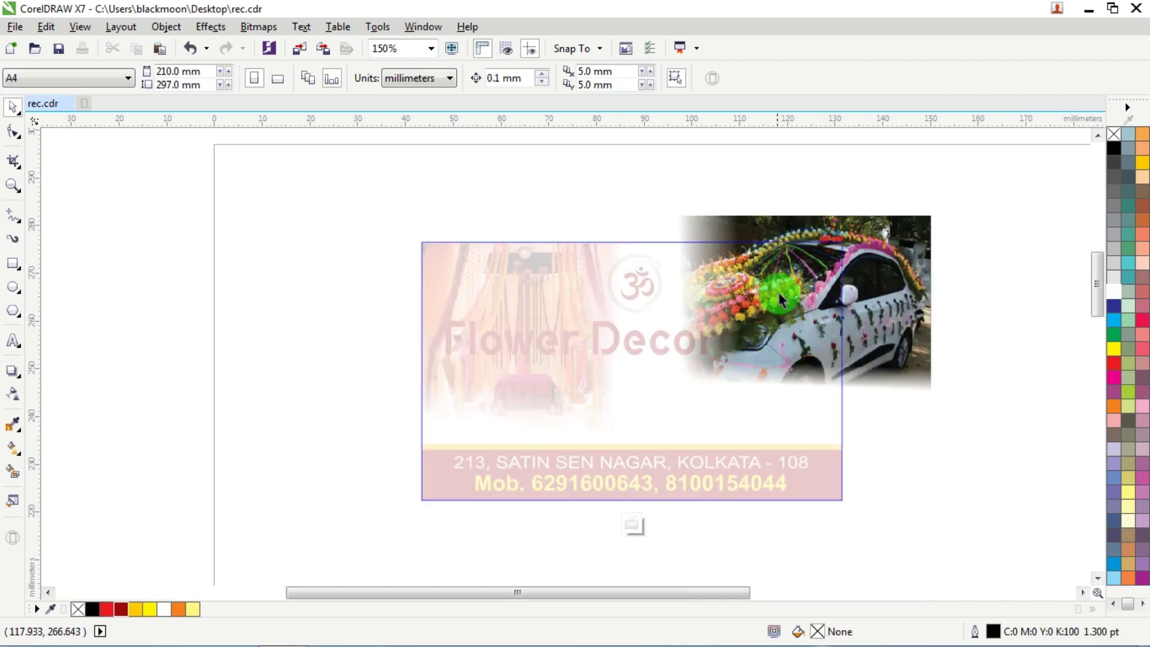
left_click(859, 293)
left_click_drag(792, 413, 793, 381)
left_click(938, 393, "ctrl")
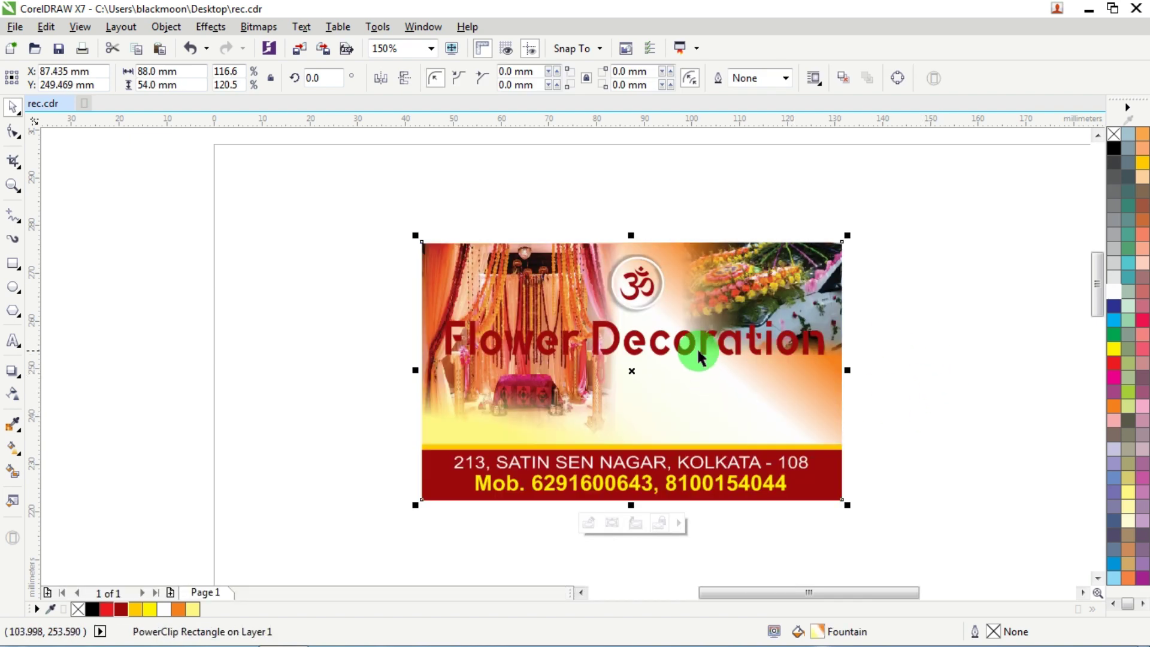
Shift the "Flower Decoration" title slightly lower and copy it, giving the original a white fill and a 4 pt white outline.
left_click_drag(700, 346, 698, 345)
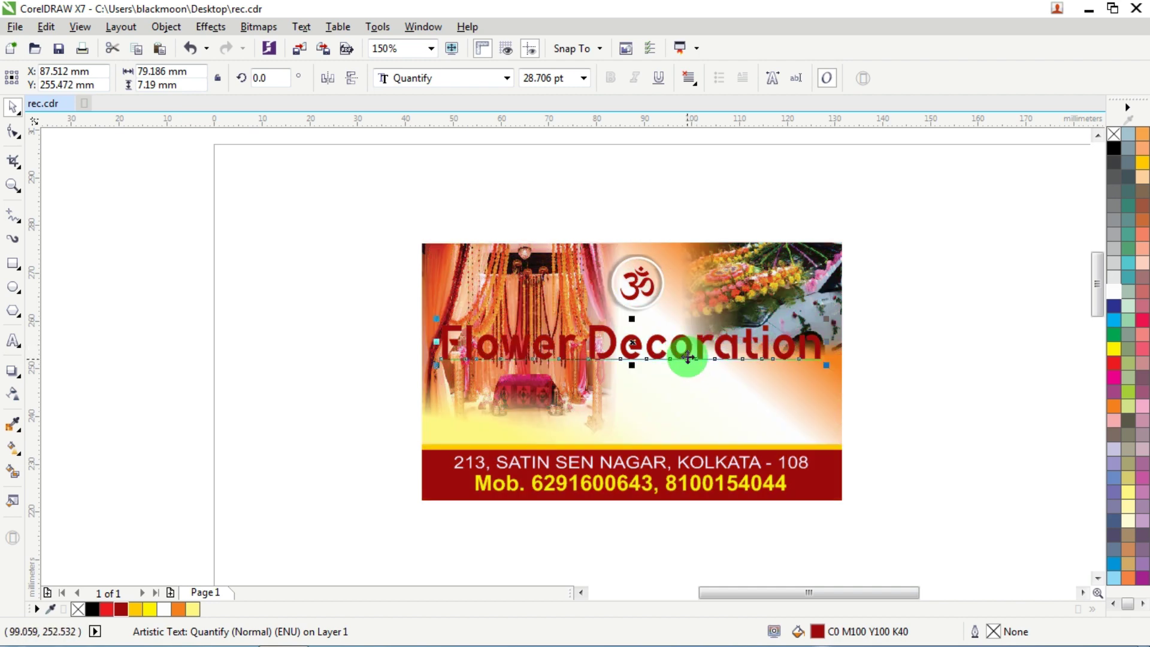
left_click(1112, 289)
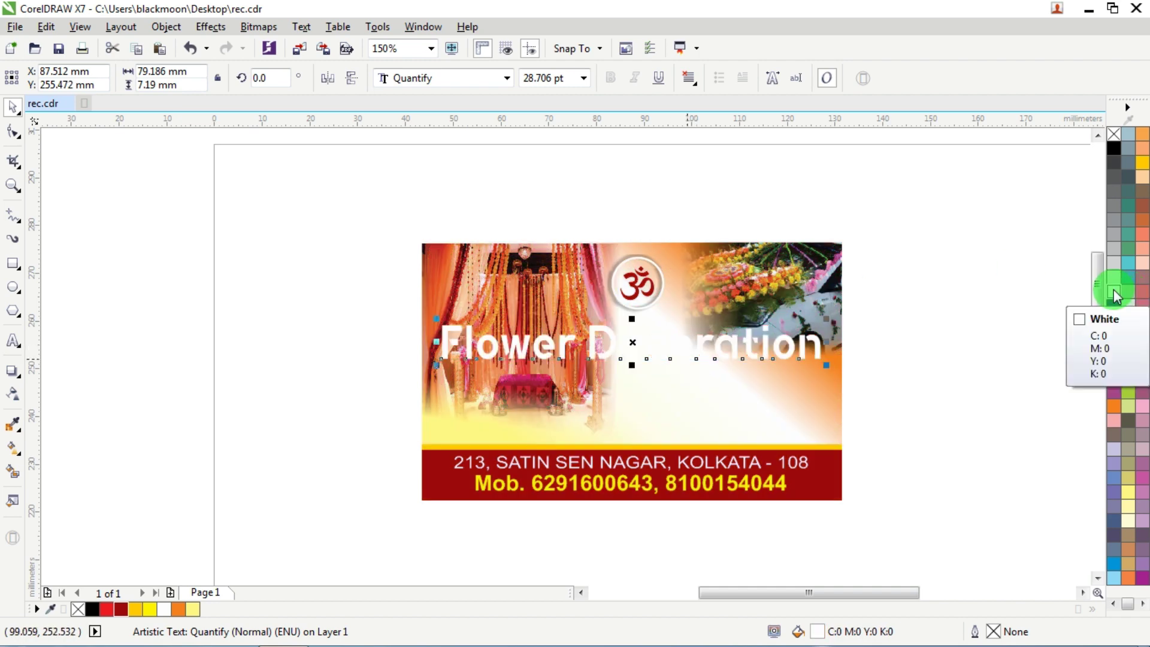
right_click(1113, 290)
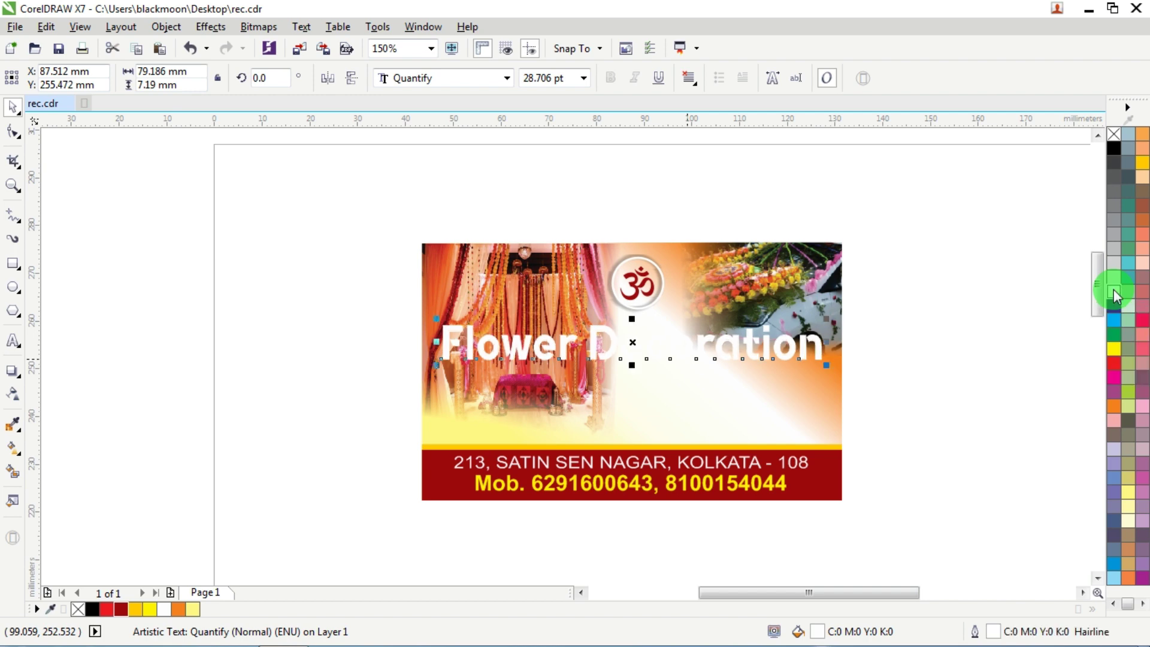
key("F12")
type("4")
key("Return")
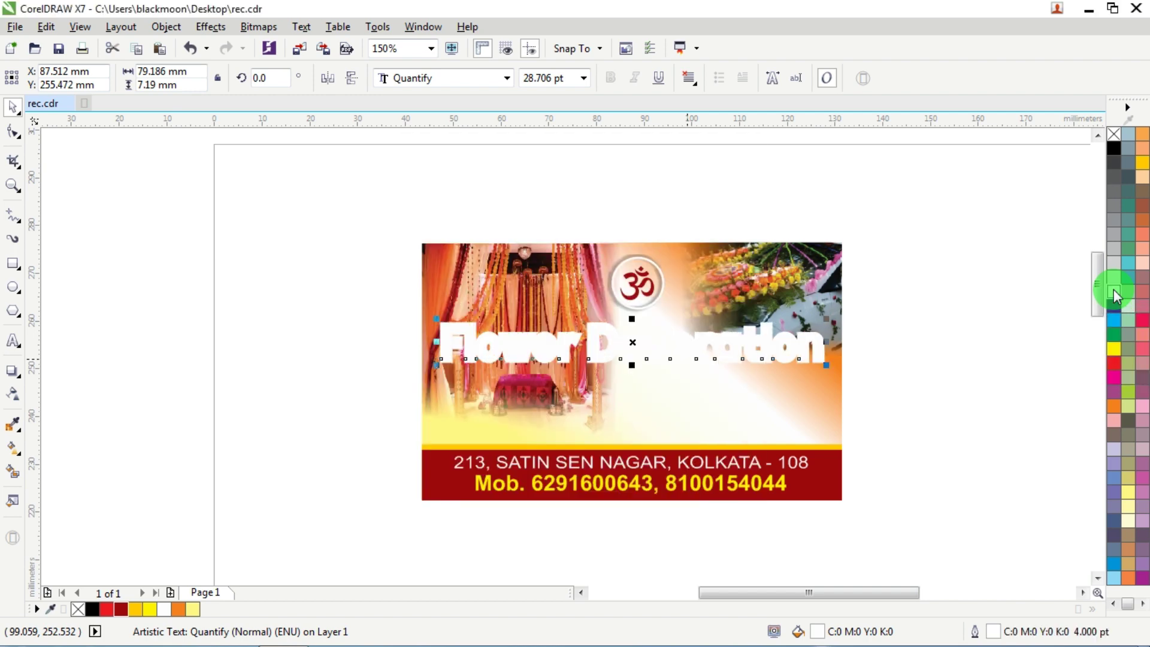
Paste the dark red copy of the "Flower Decoration" title on top of the white outlined one.
left_click(878, 187)
right_click(878, 186)
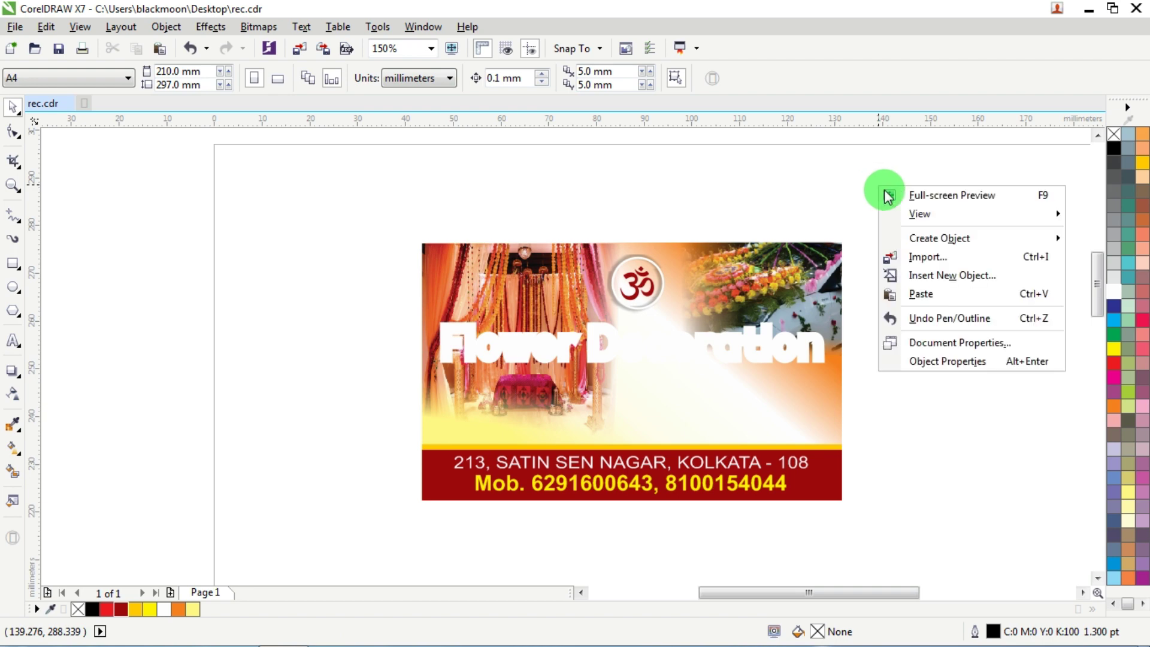
left_click(932, 292)
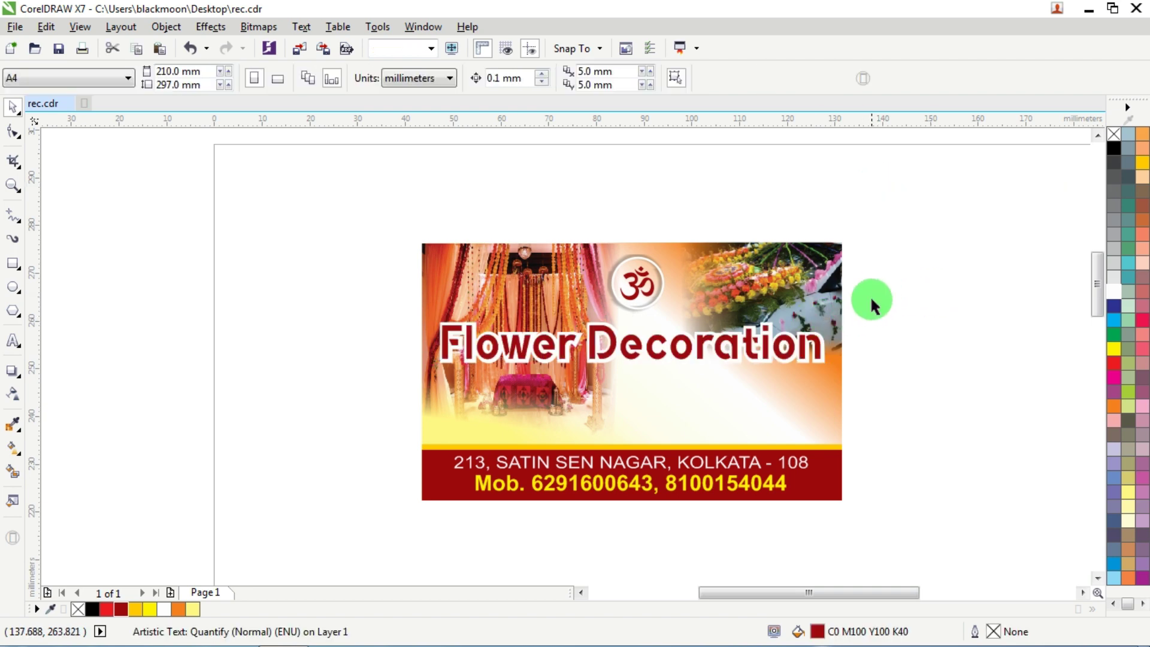
Group the two copies of the "Flower Decoration" title and centre the group horizontally on the card.
left_click_drag(871, 300, 405, 417)
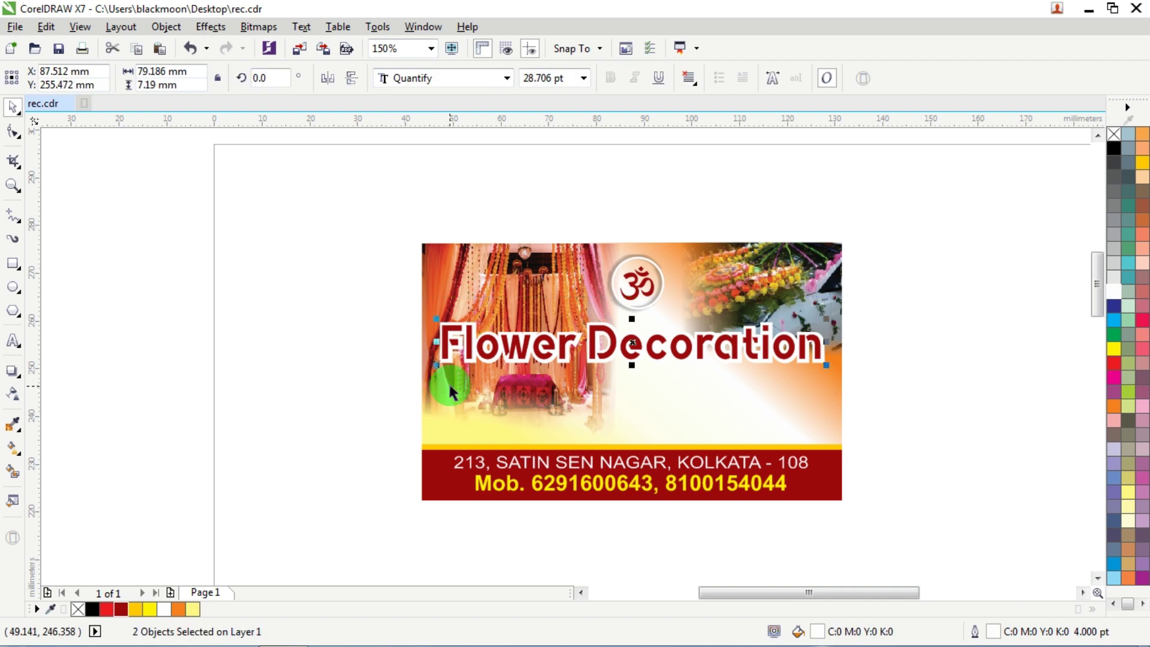
key("ctrl+g")
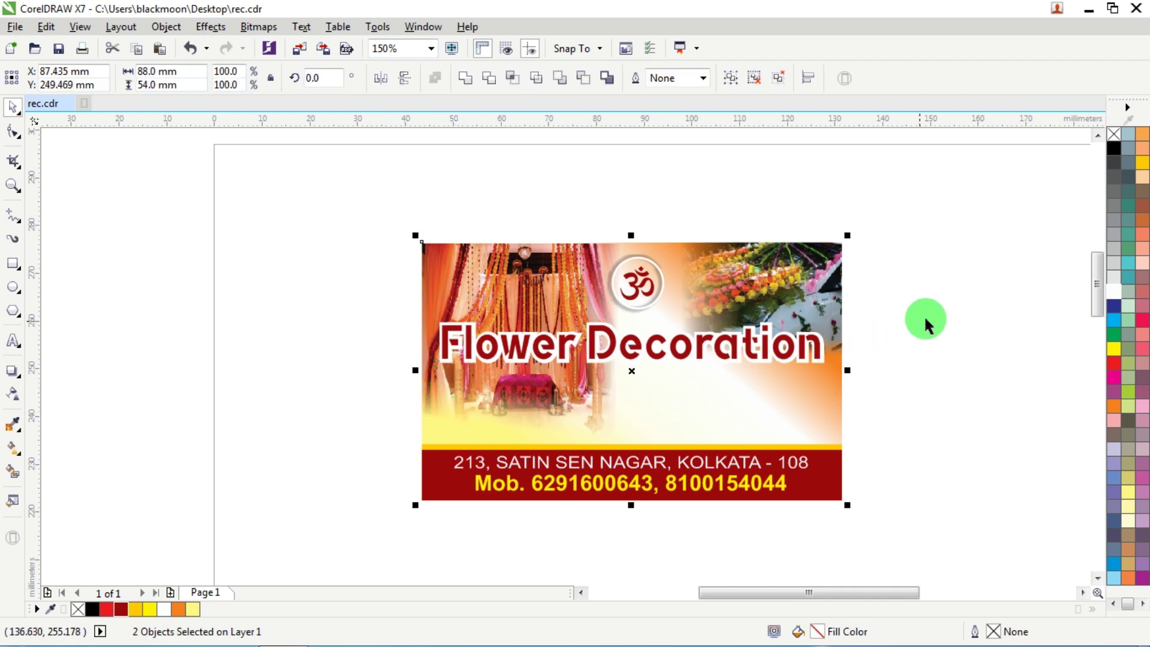
key("Escape")
scroll(669, 345, "up", 4)
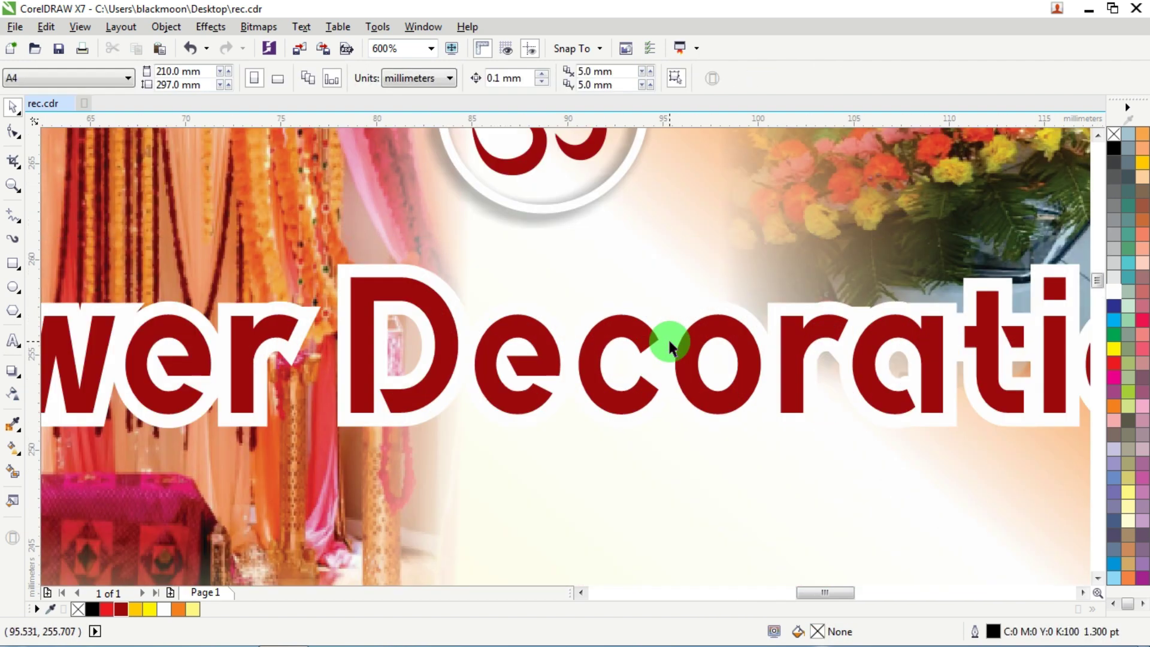
scroll(668, 338, "down", 2)
Ungroup the "Flower Decoration" title and set the white back copy's outline width to 3 pt.
left_click(647, 339)
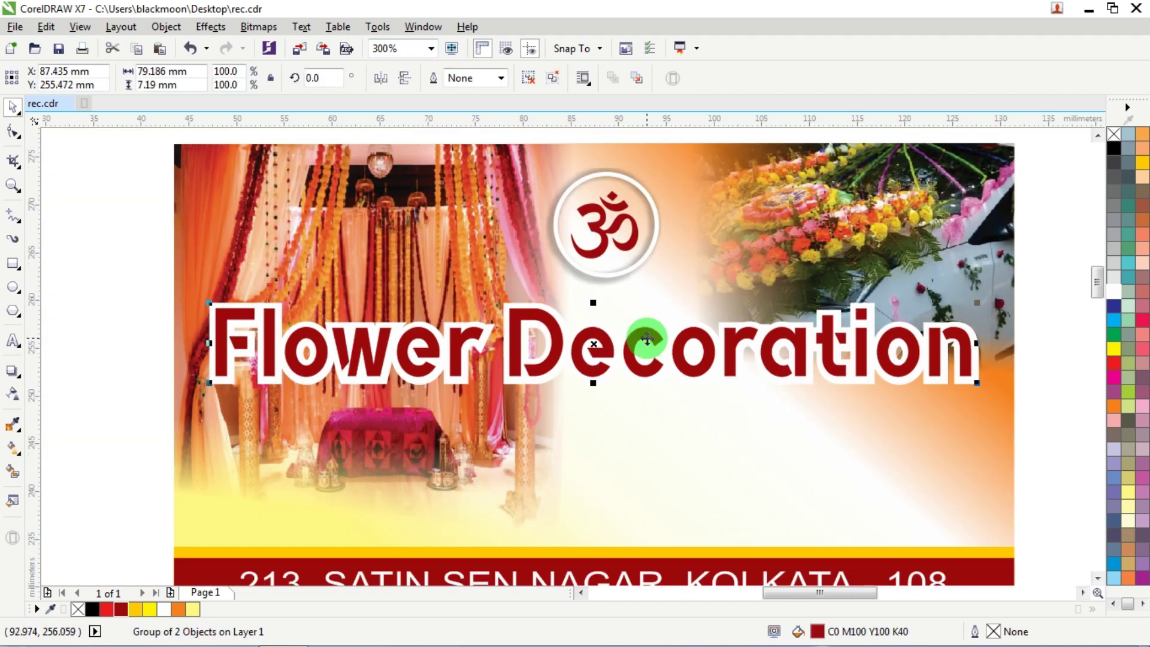
key("ctrl+u")
left_click(102, 257)
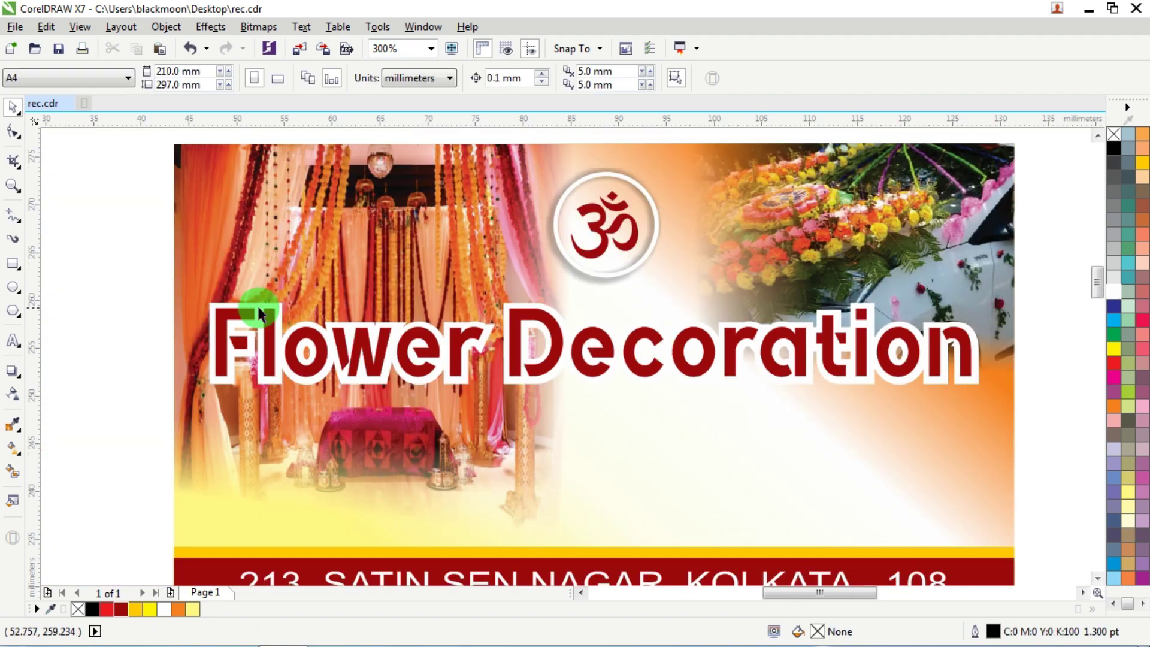
left_click(251, 307)
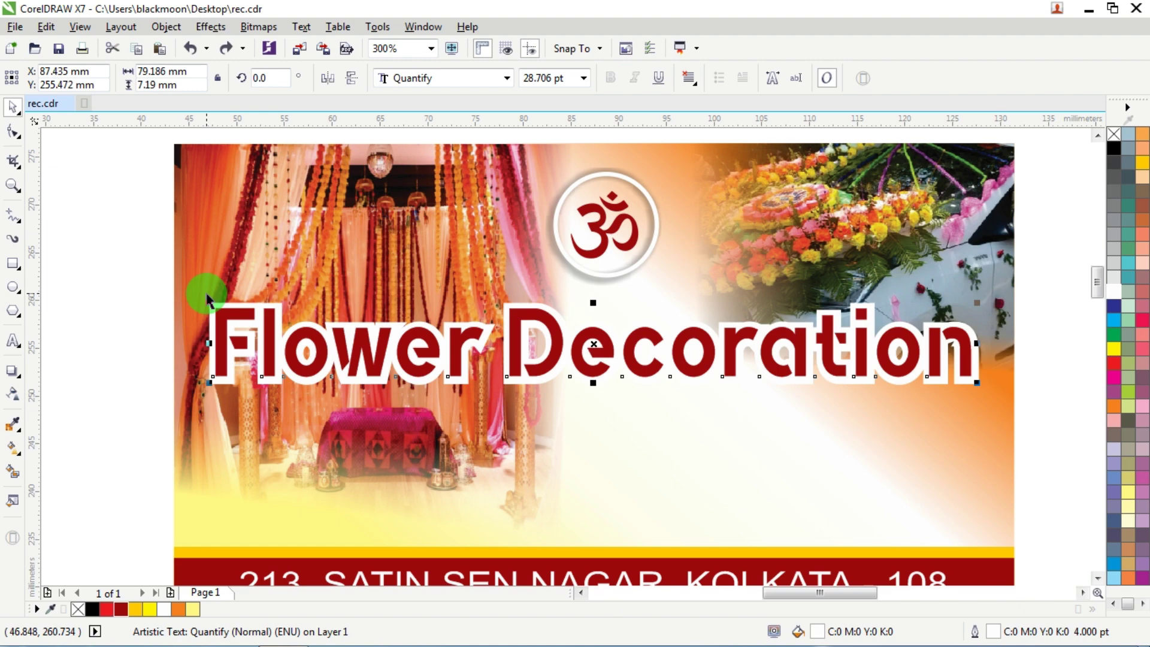
key("F12")
key("Return")
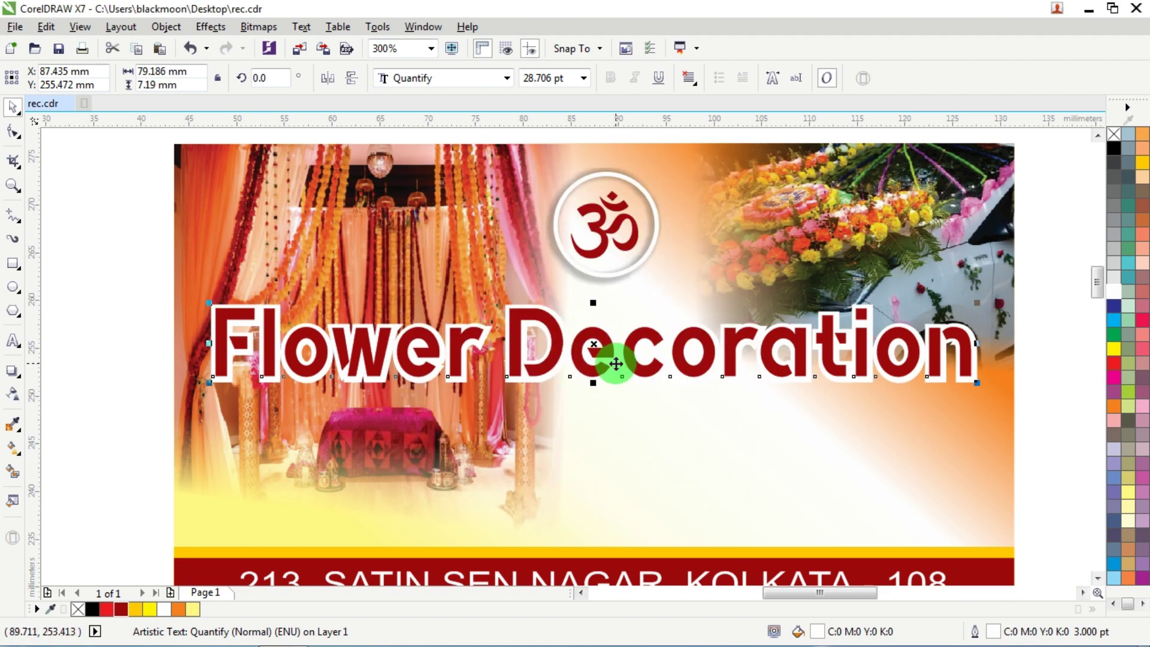
Add a drop shadow falling straight down behind the white outlined "Flower Decoration" title.
scroll(616, 360, "up", 2)
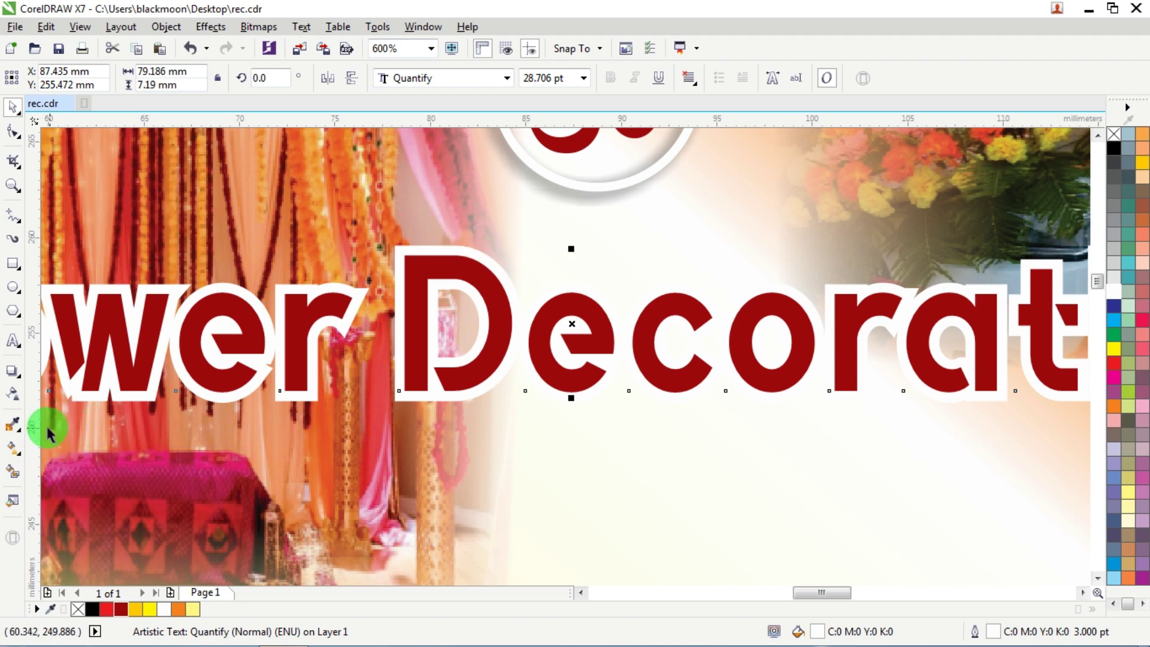
left_click(22, 370)
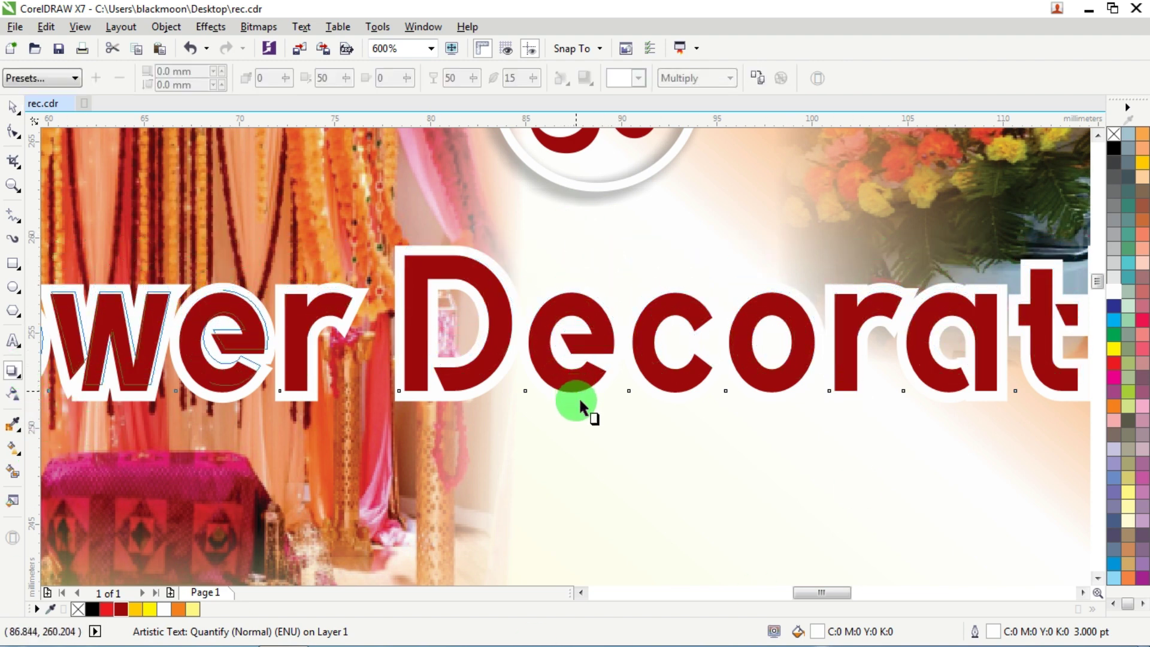
left_click_drag(578, 397, 572, 413)
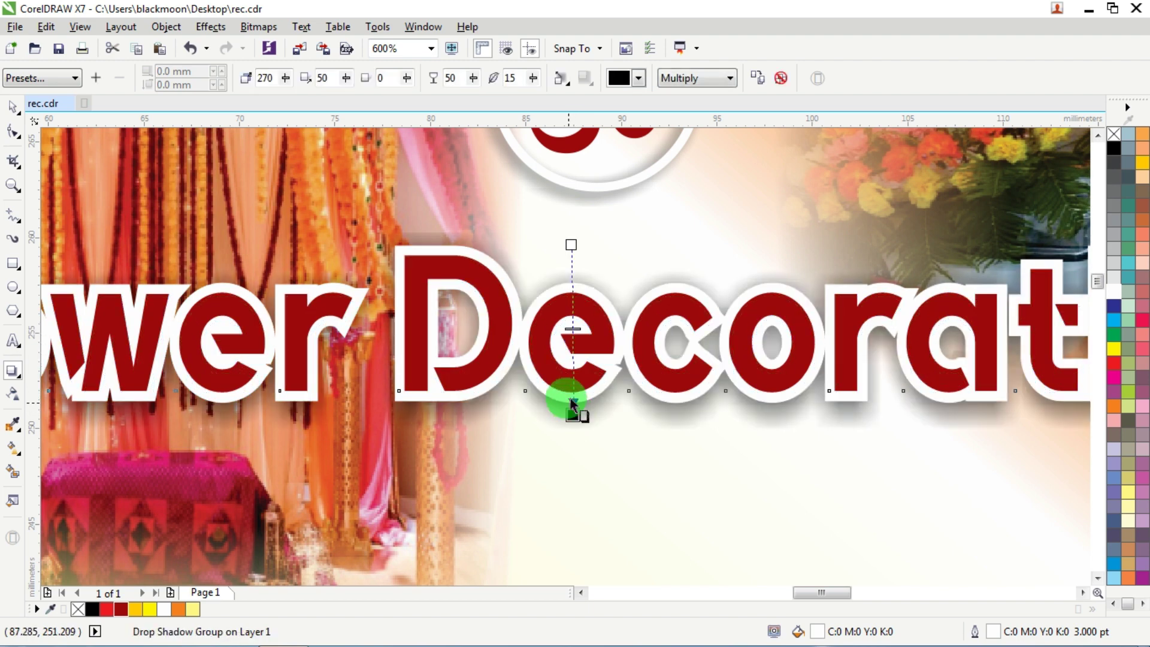
Set the title's drop shadow to opacity 36, feathering 8 and a dark grey colour.
left_click_drag(527, 78, 452, 88)
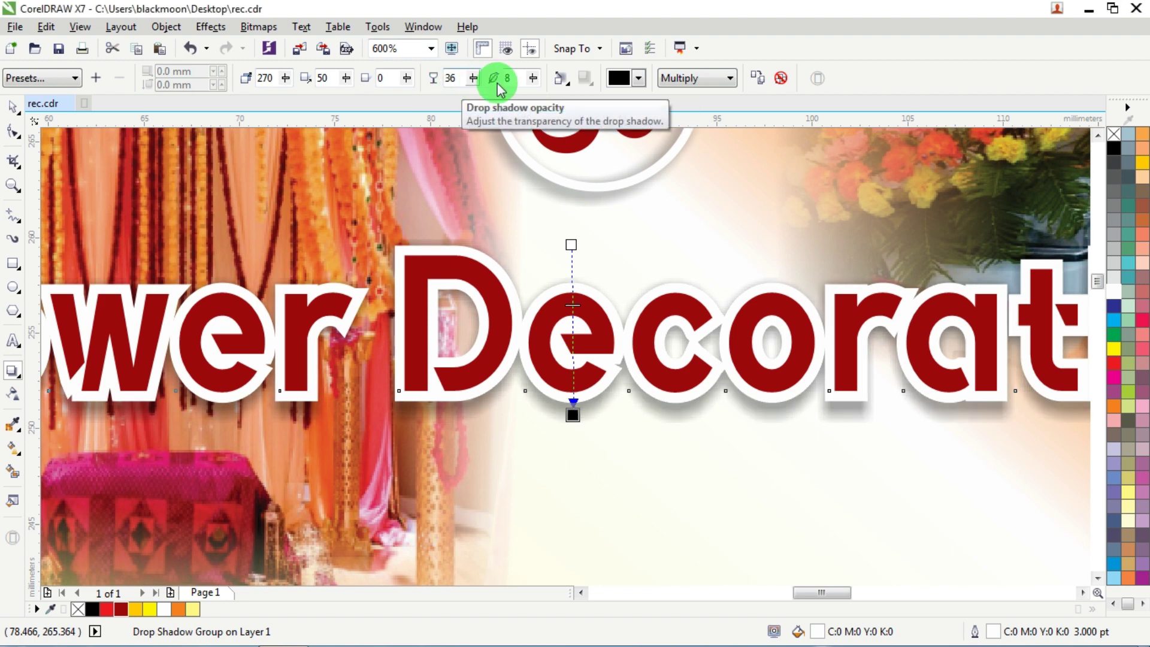
left_click(640, 79)
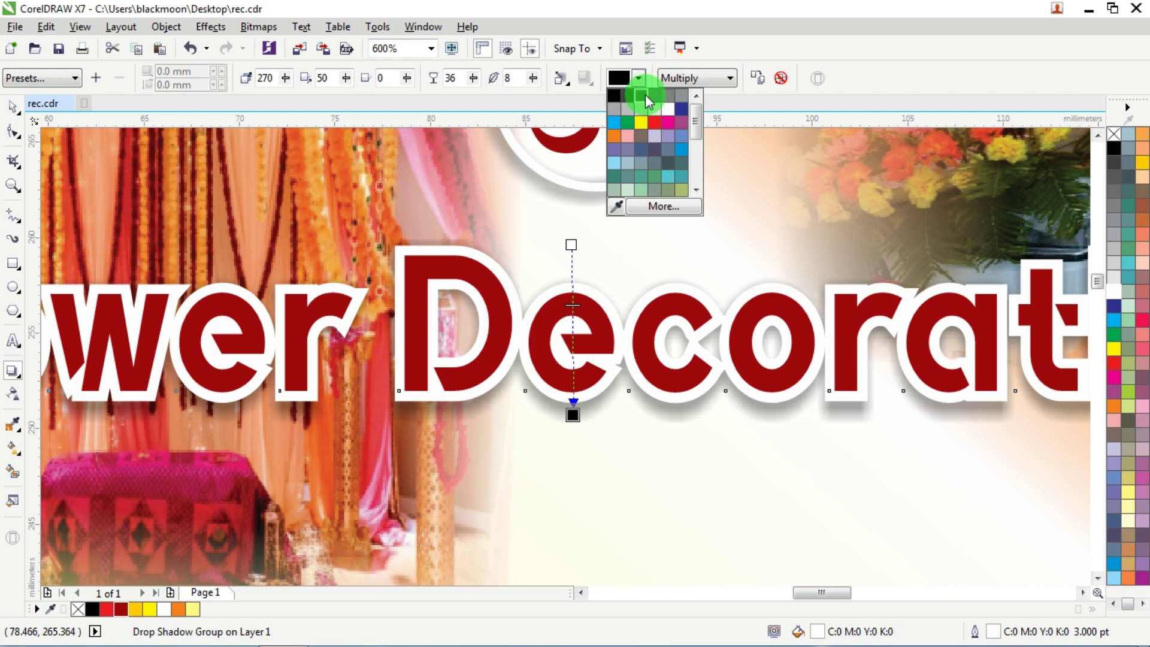
left_click(642, 94)
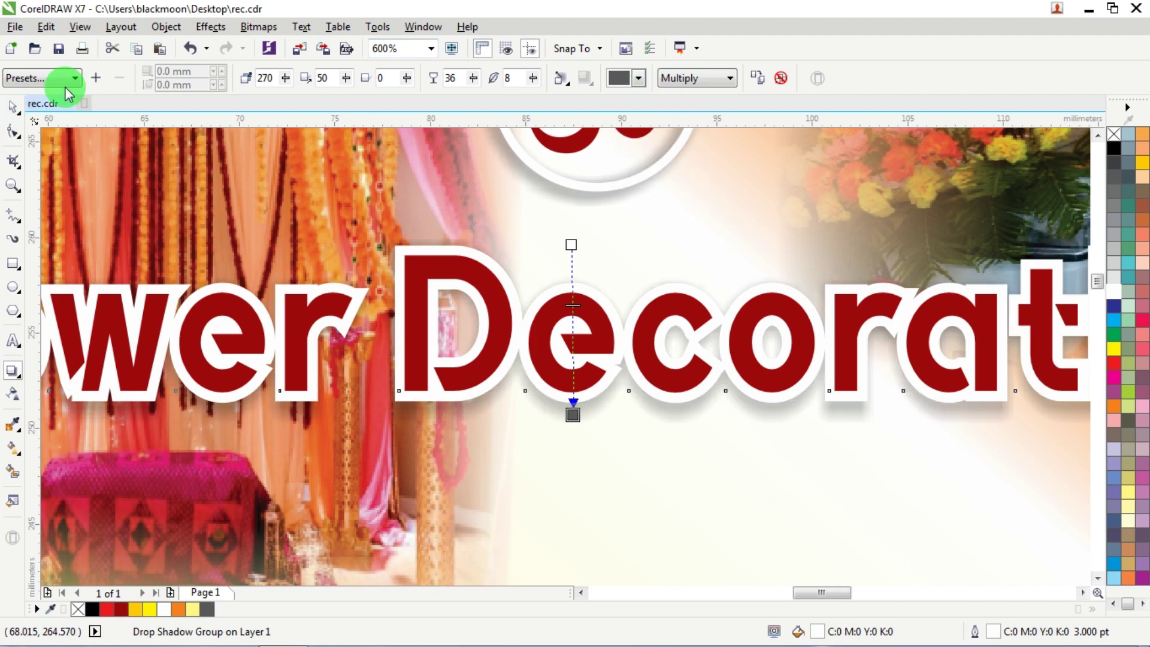
left_click(14, 111)
scroll(518, 321, "down", 2)
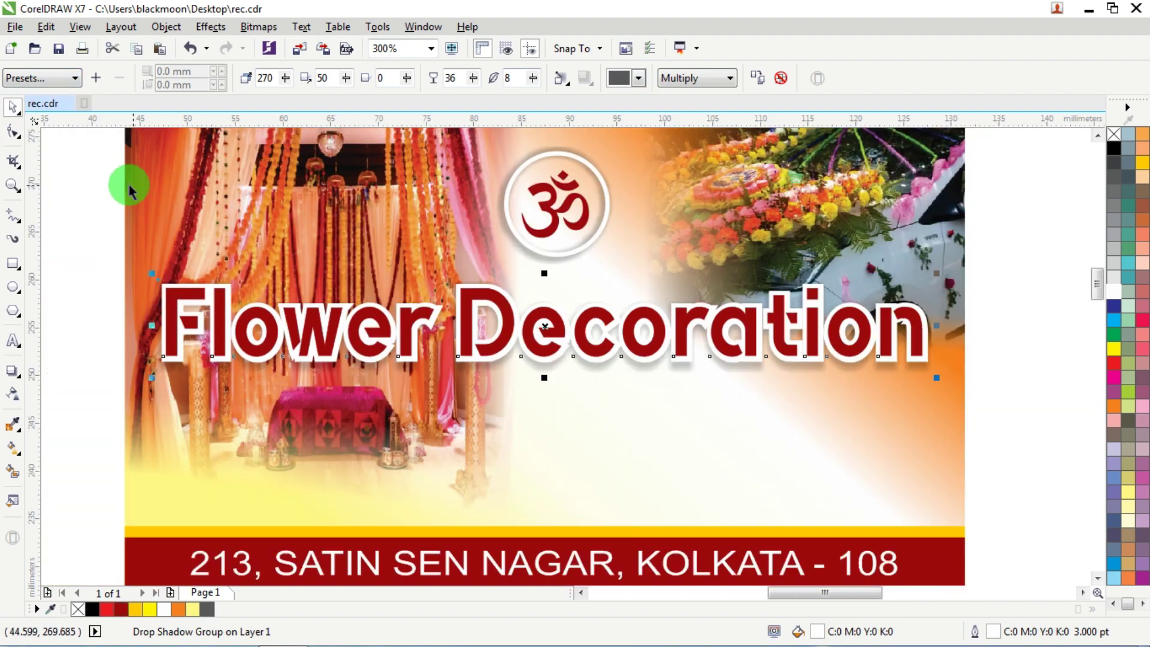
scroll(231, 197, "down", 2)
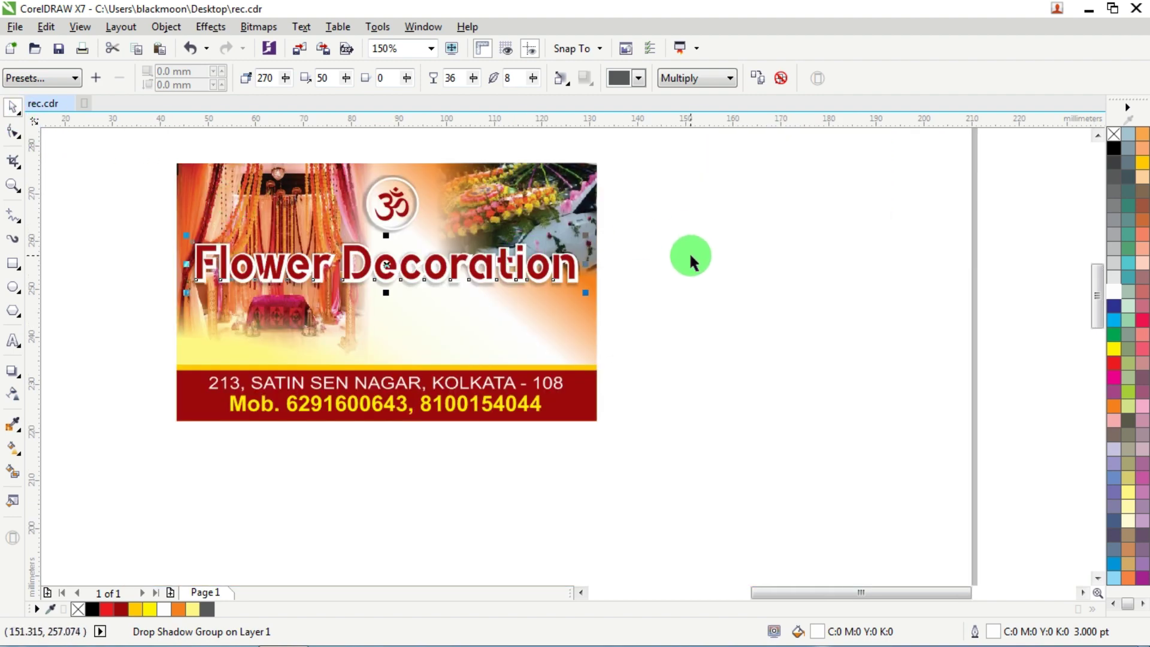
Centre-align the prepared Bengali paragraph and move it onto the card below the "Flower Decoration" title, over the lighter background.
left_click(693, 270)
scroll(691, 263, "down", 4)
scroll(393, 263, "up", 4)
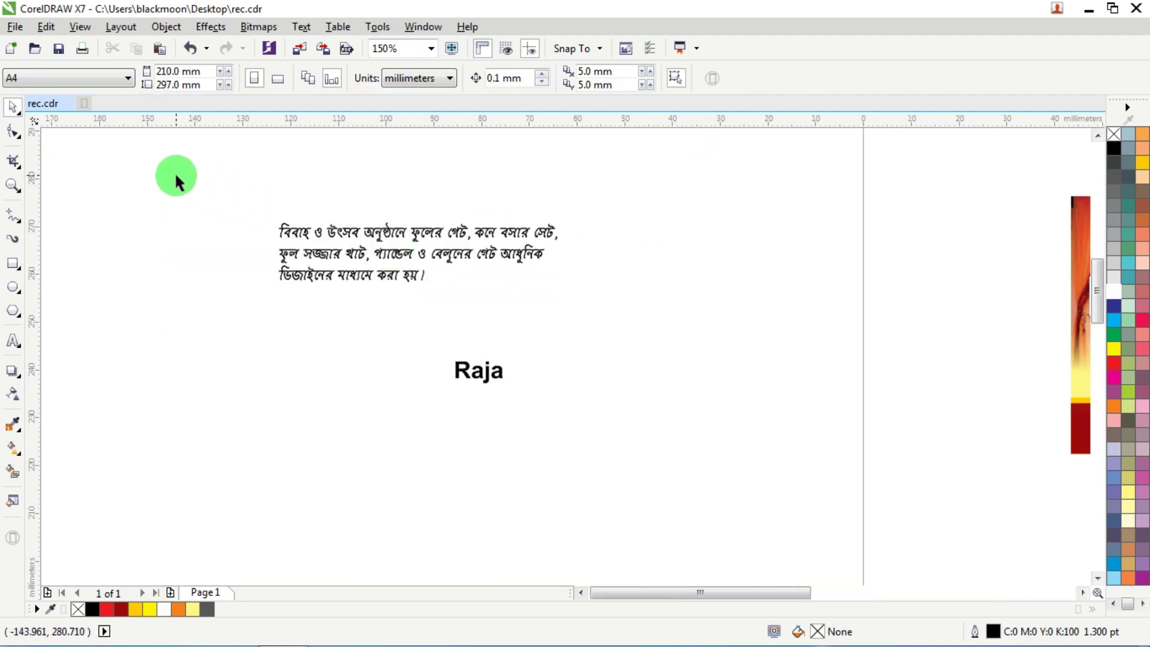
left_click_drag(176, 178, 635, 315)
left_click(699, 77)
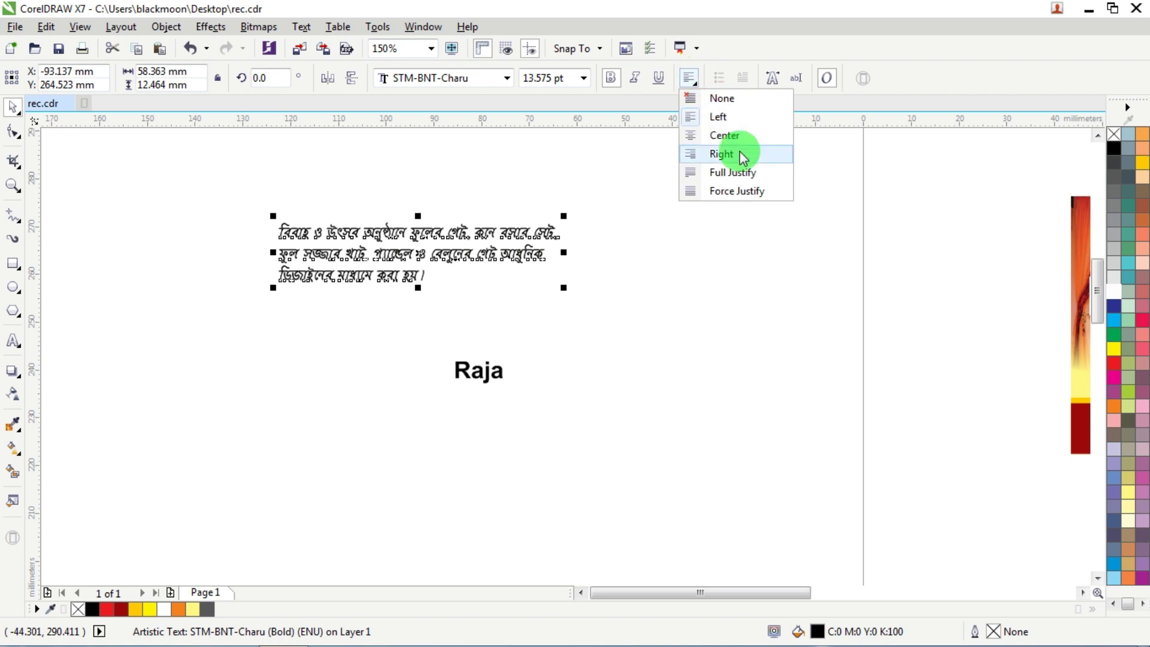
left_click(732, 134)
scroll(508, 279, "down", 1)
left_click_drag(466, 264, 932, 310)
scroll(984, 326, "up", 1)
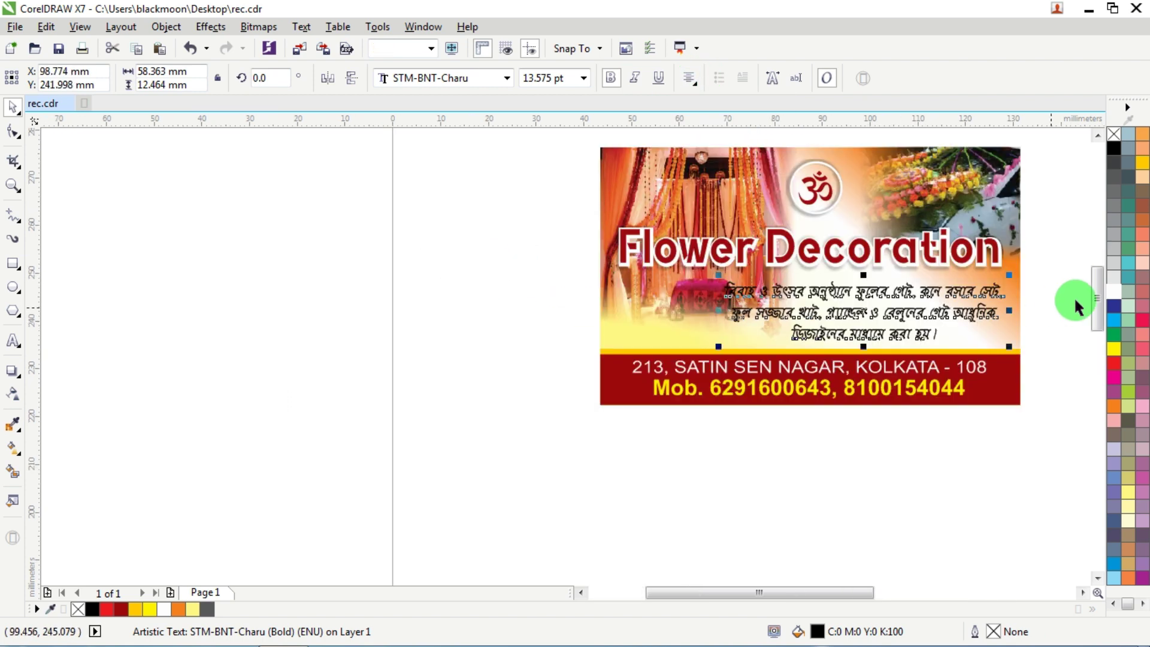
Fill the Bengali paragraph with blue (C100 M100 Y0 K0) and shift it slightly up toward the title.
left_click_drag(1112, 307, 911, 296)
scroll(919, 283, "up", 1)
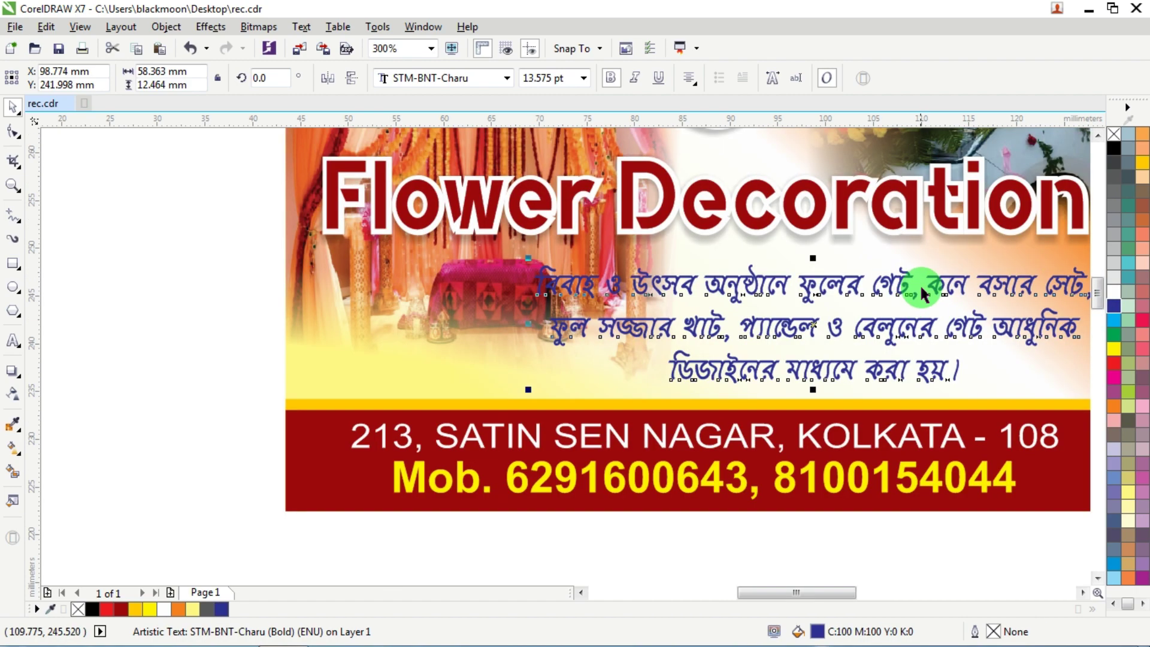
scroll(780, 277, "down", 1)
scroll(887, 275, "up", 1)
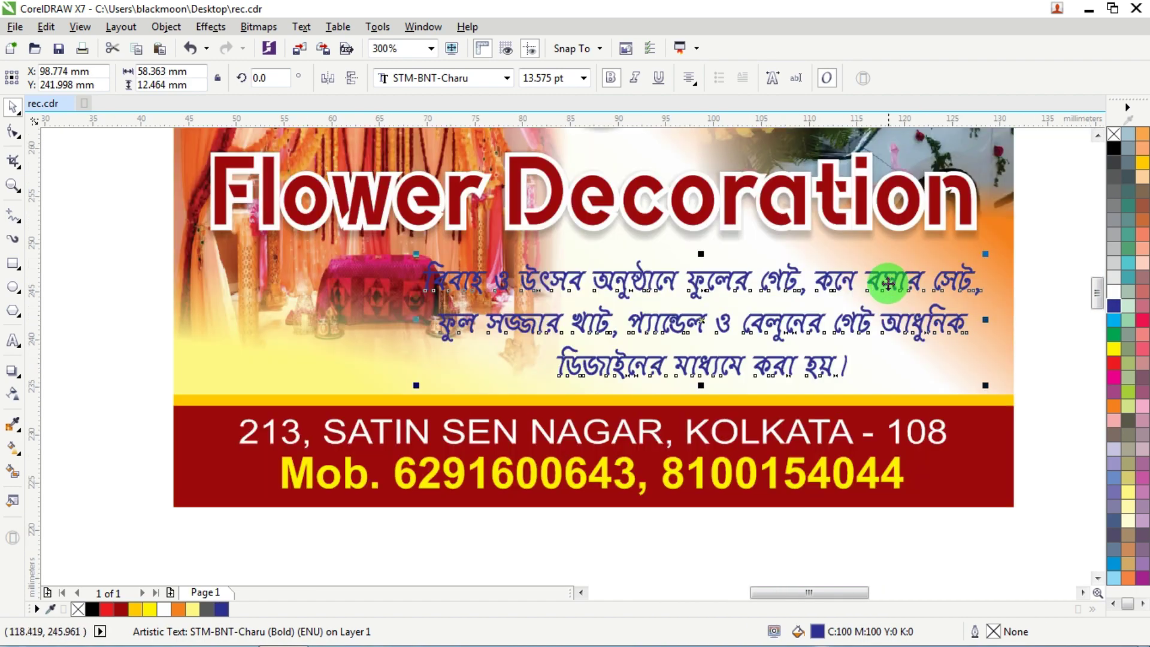
left_click_drag(792, 277, 791, 271)
scroll(480, 288, "down", 1)
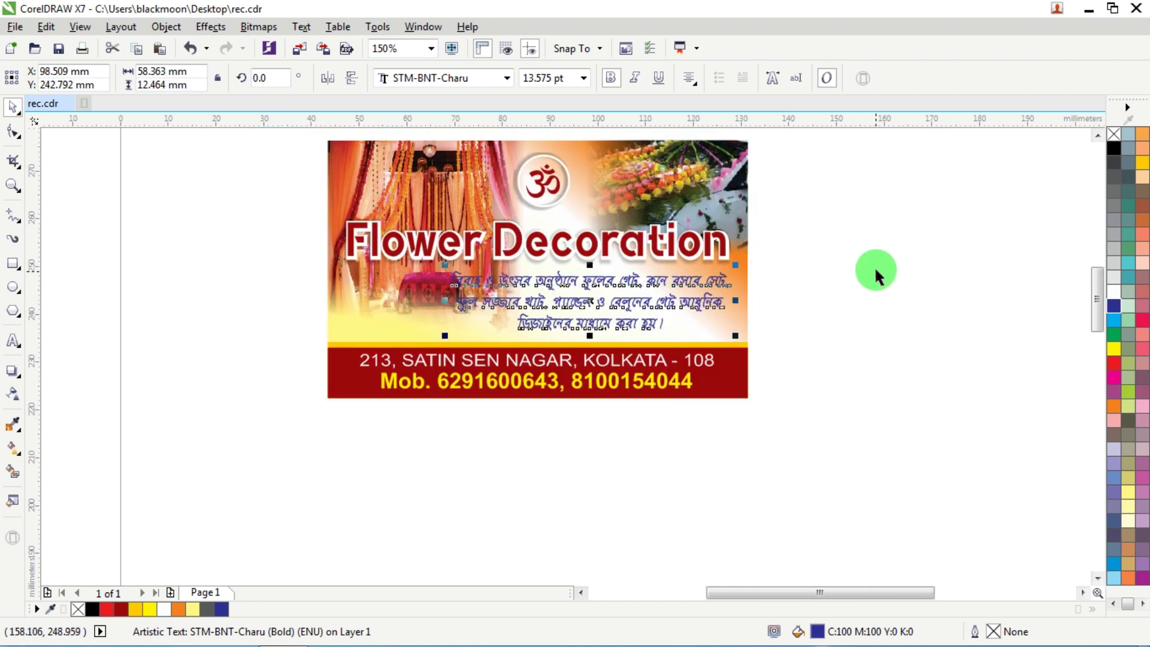
left_click(876, 270)
scroll(371, 347, "up", 1)
left_click(422, 234)
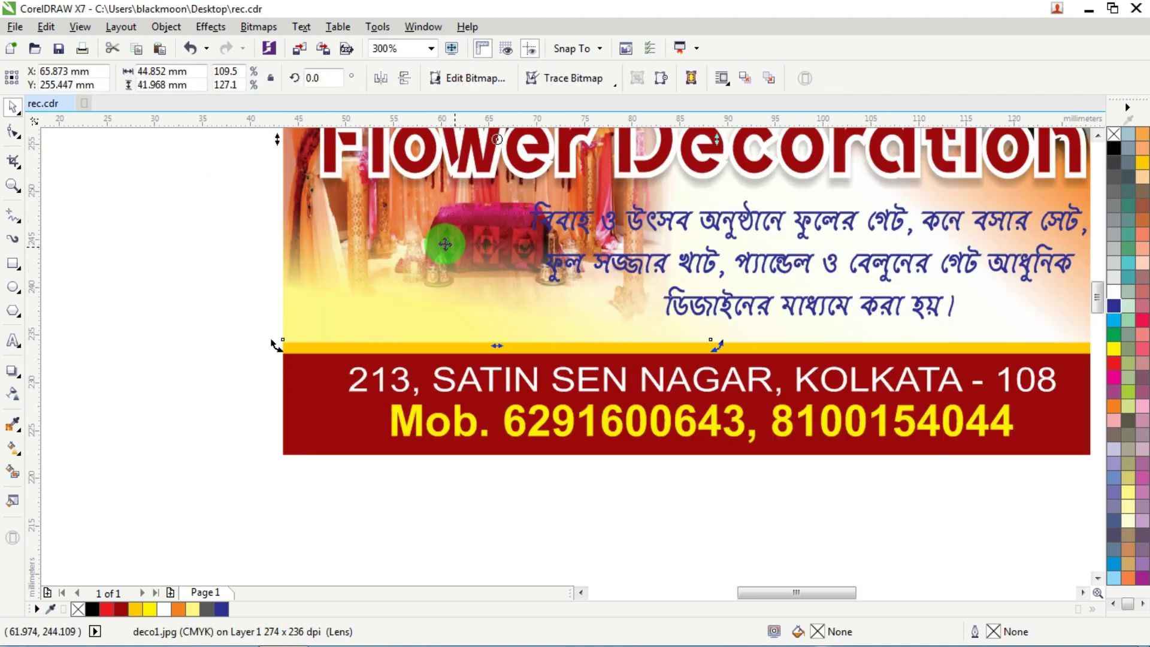
left_click(272, 233)
left_click_drag(436, 226, 591, 326)
key("ctrl+z")
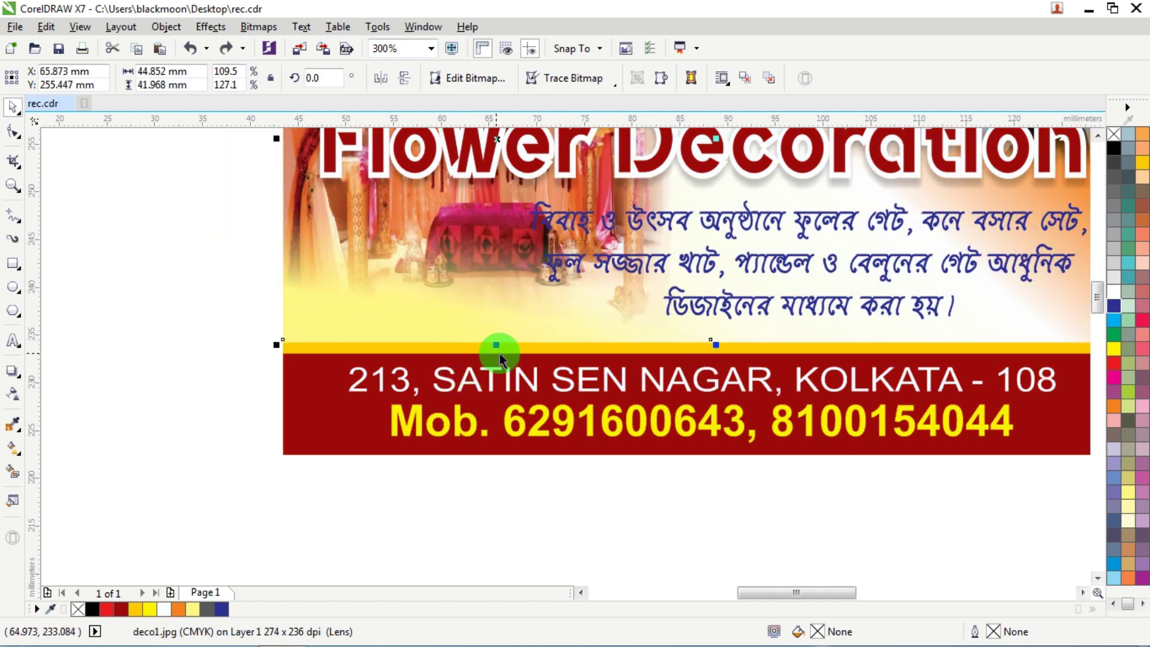
Stretch the flower stage photo downward to about 46.5 mm high and narrow it slightly from its right edge.
left_click_drag(496, 343, 515, 390)
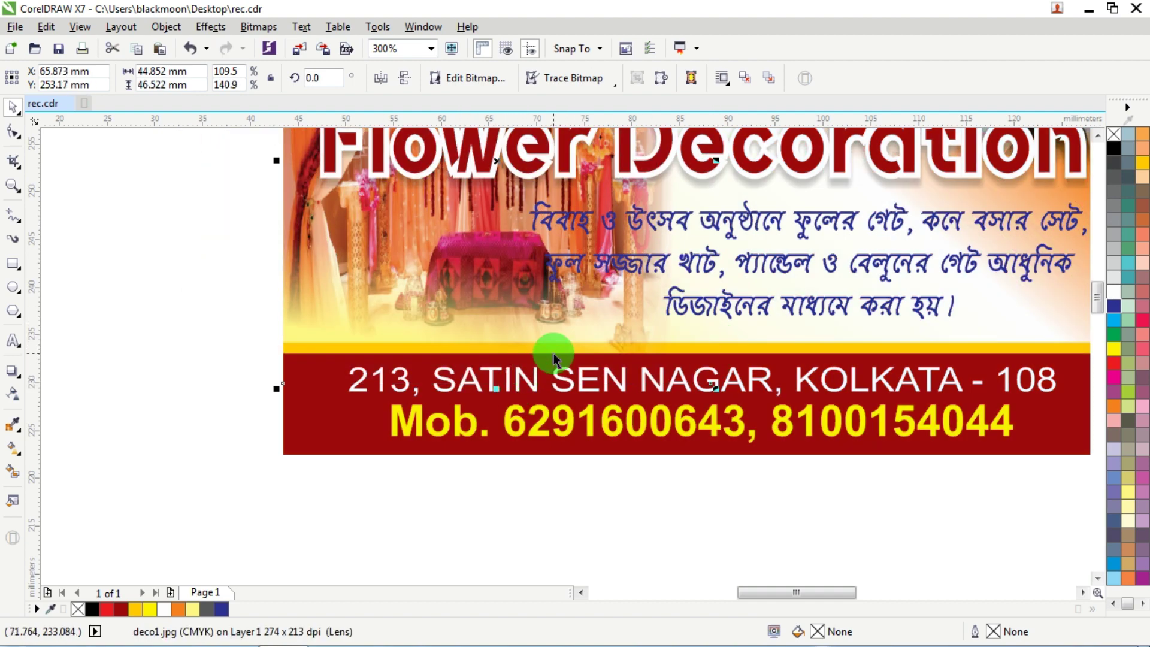
scroll(553, 353, "down", 1)
key("Escape")
scroll(778, 290, "up", 1)
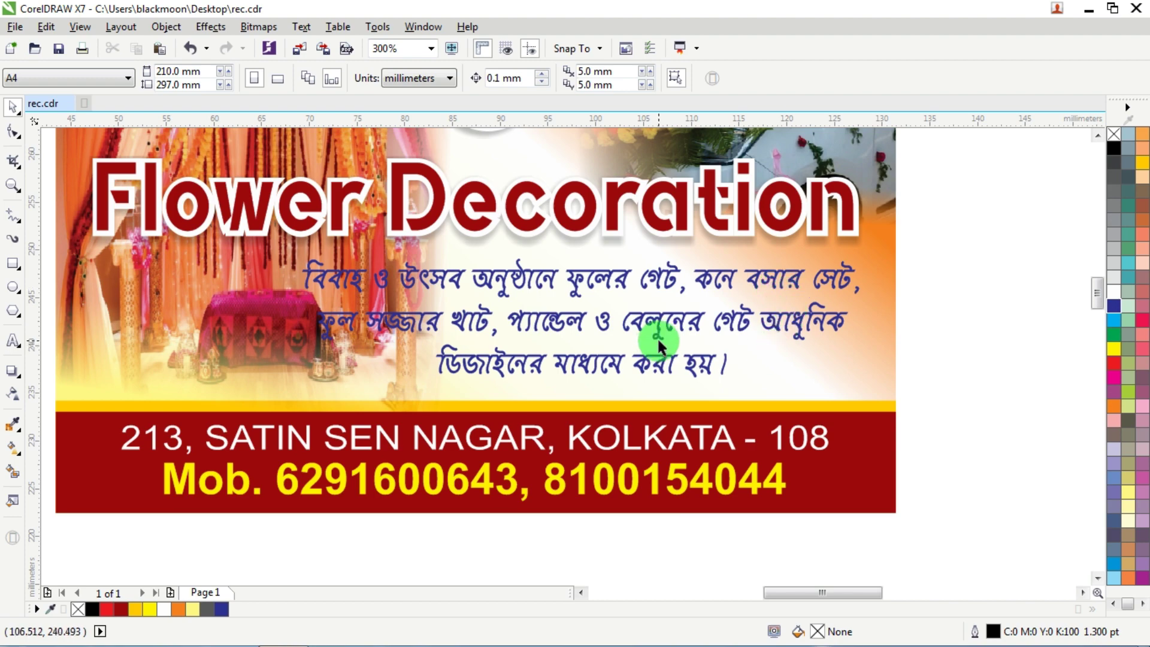
scroll(659, 334, "down", 3)
scroll(579, 307, "up", 3)
left_click(728, 261)
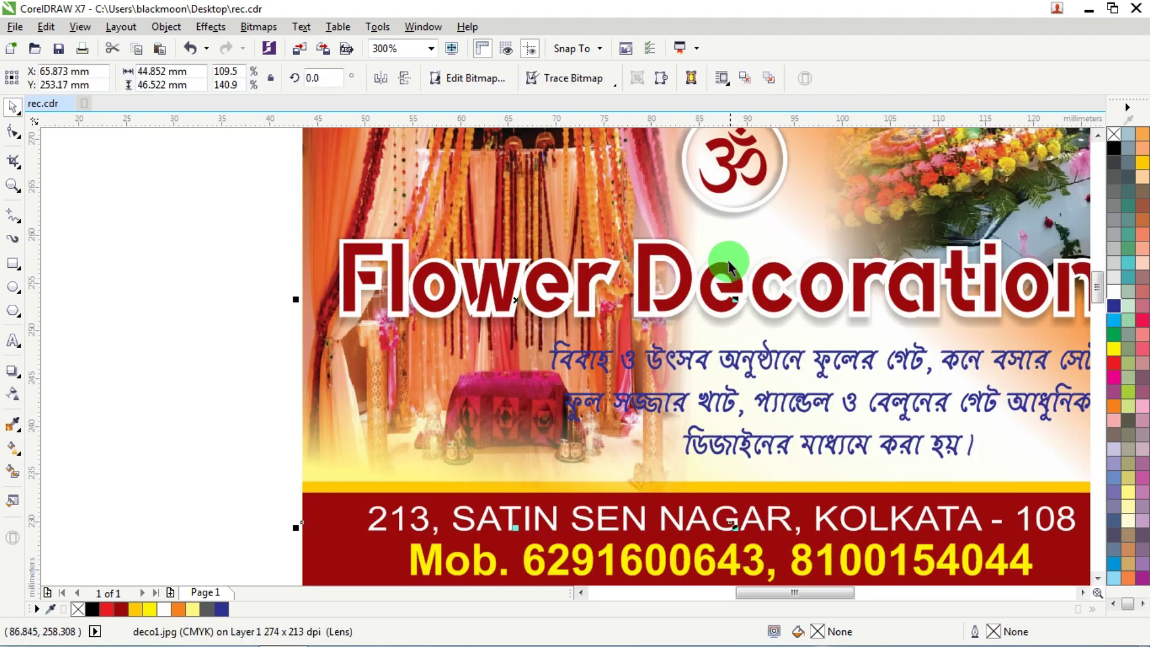
left_click_drag(734, 301, 709, 303)
scroll(626, 342, "down", 2)
left_click(937, 349)
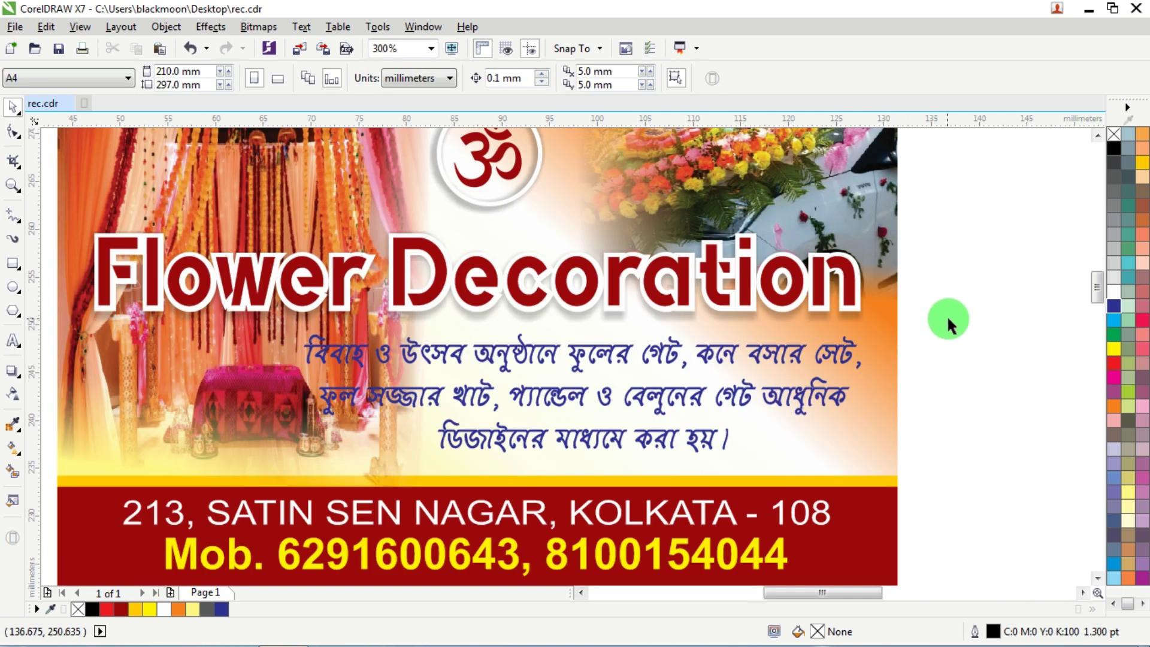
Widen the Bengali paragraph from its left edge to about 60.5 mm.
left_click(558, 352)
mouse_move(305, 400)
left_mouse_down()
mouse_move(291, 392)
mouse_move(321, 393)
left_mouse_up()
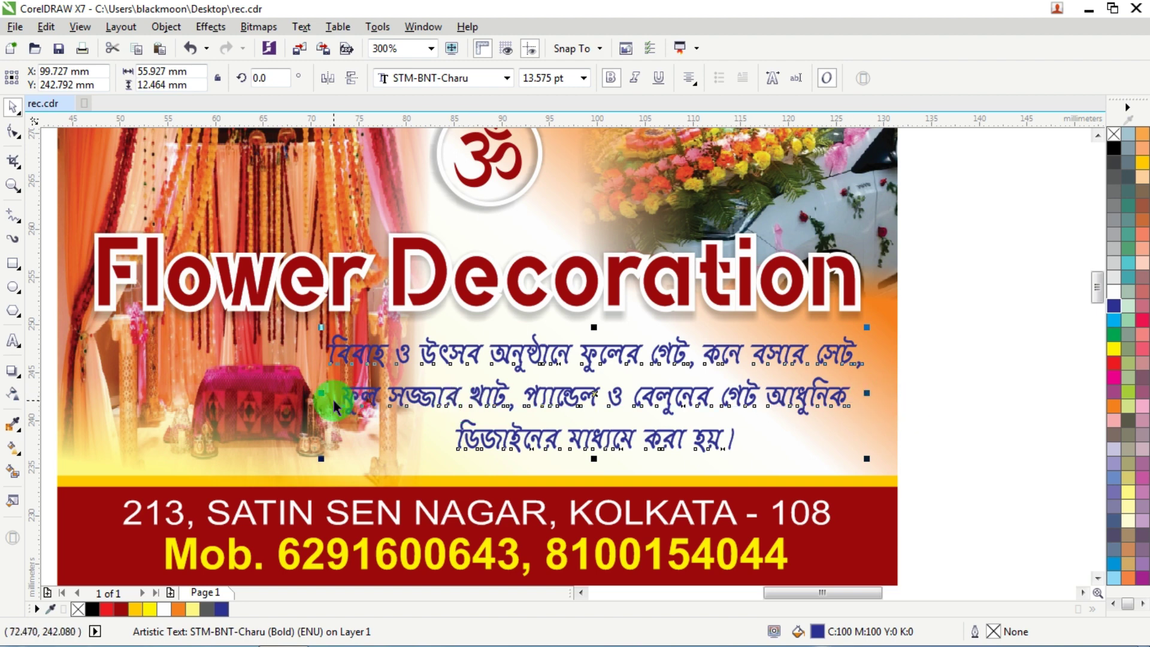
left_click_drag(320, 395, 278, 393)
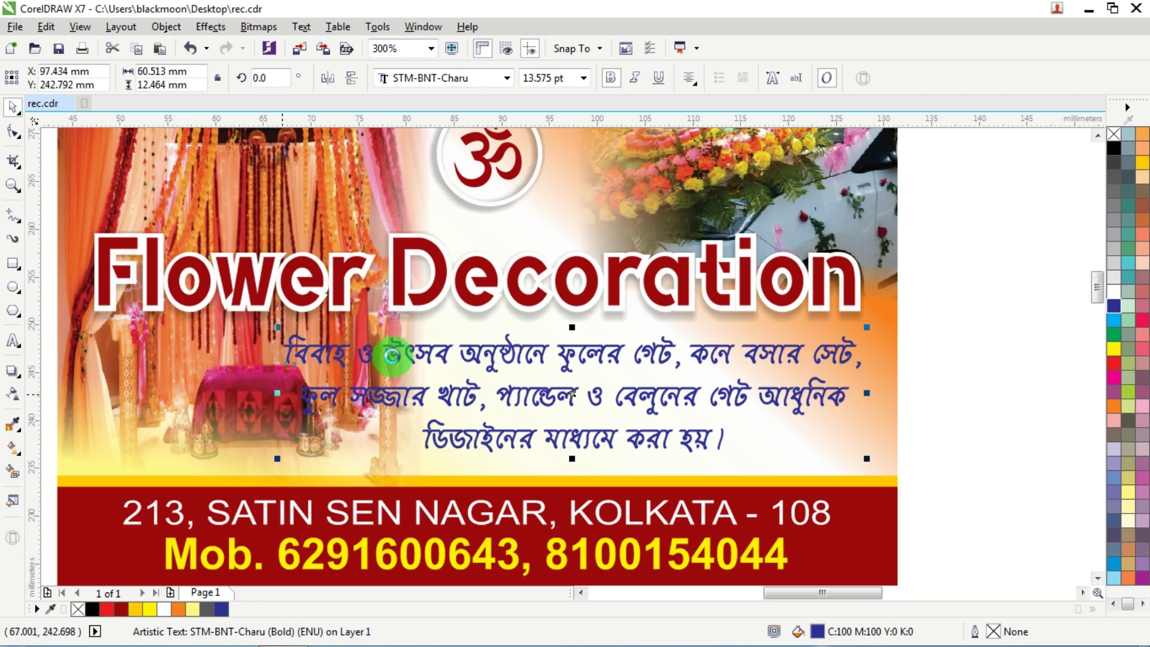
Give the Bengali paragraph a white fill and a 2 pt white outline.
left_click(1113, 292)
right_click(1113, 292)
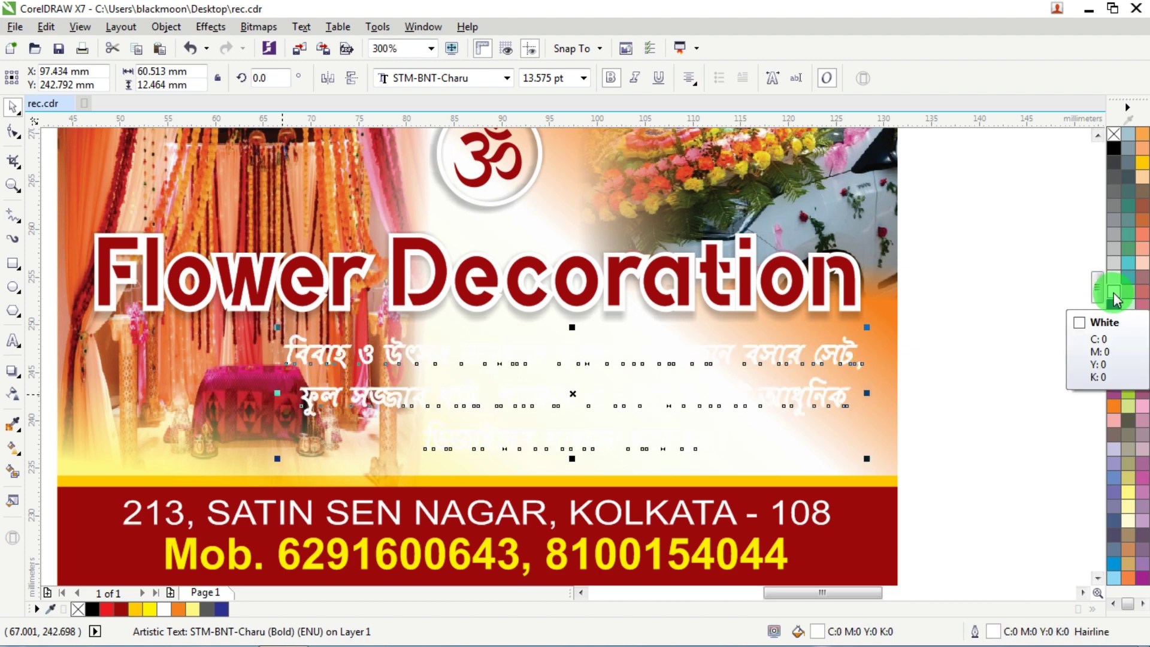
key("F12")
key("Down")
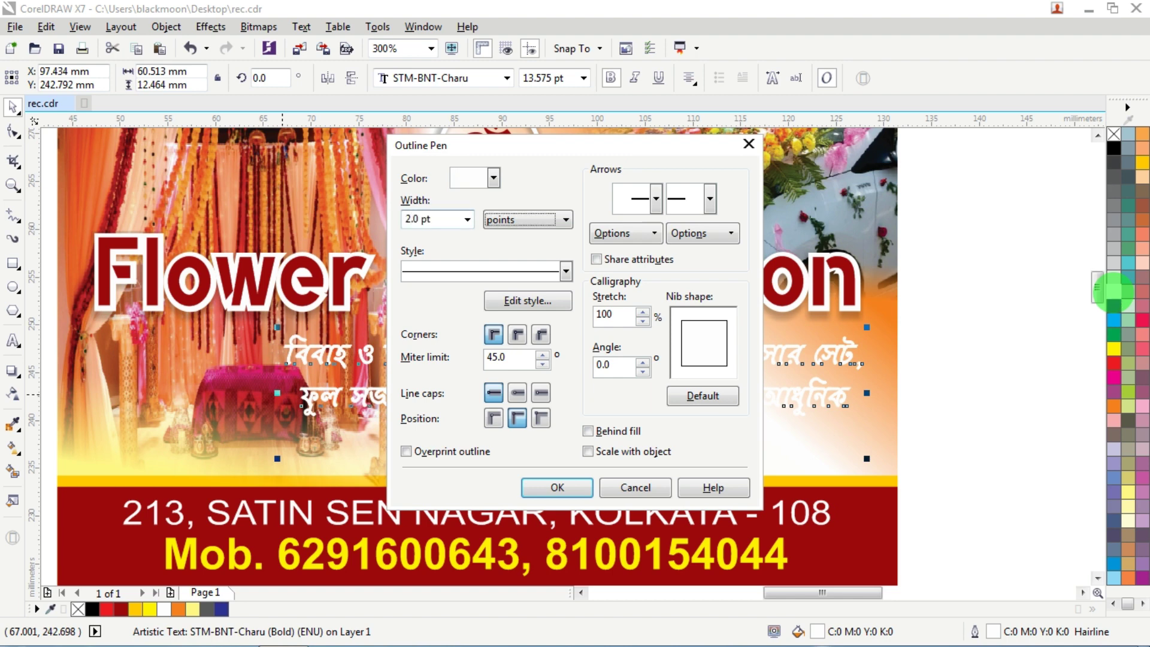
key("Return")
Place a blue copy of the Bengali paragraph without an outline on top of the white outlined one.
key("ctrl+z")
key("ctrl+z")
key("ctrl+z")
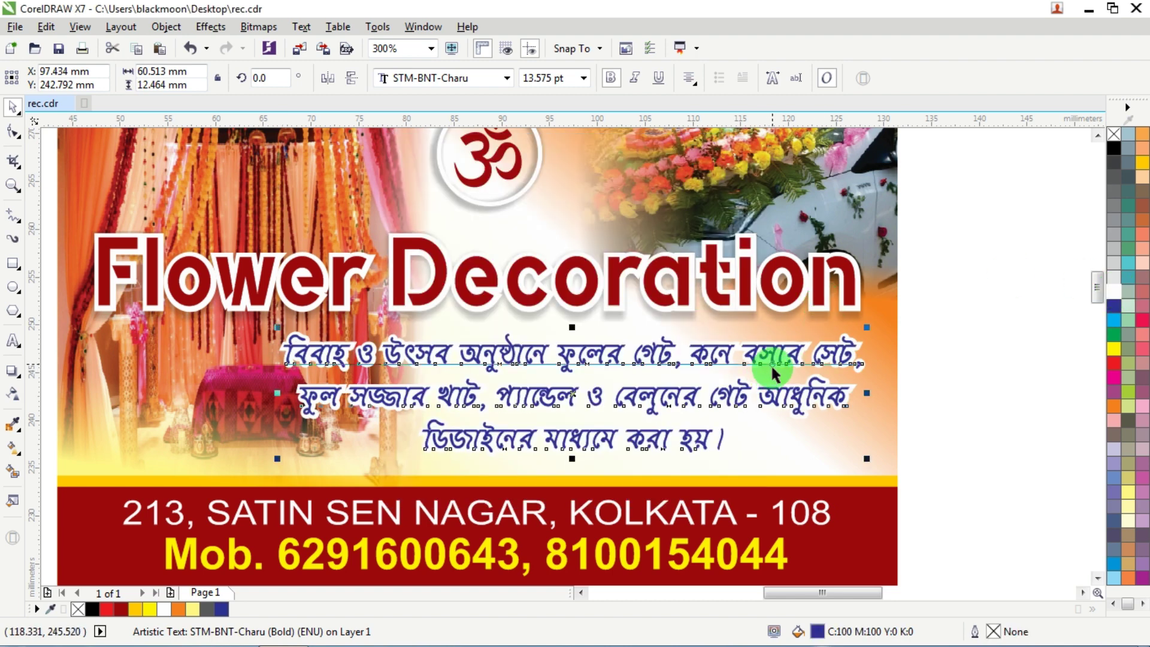
Reduce the outline of the white Bengali paragraph behind the blue copy to 1 pt.
left_click(1009, 308)
scroll(868, 341, "up", 3)
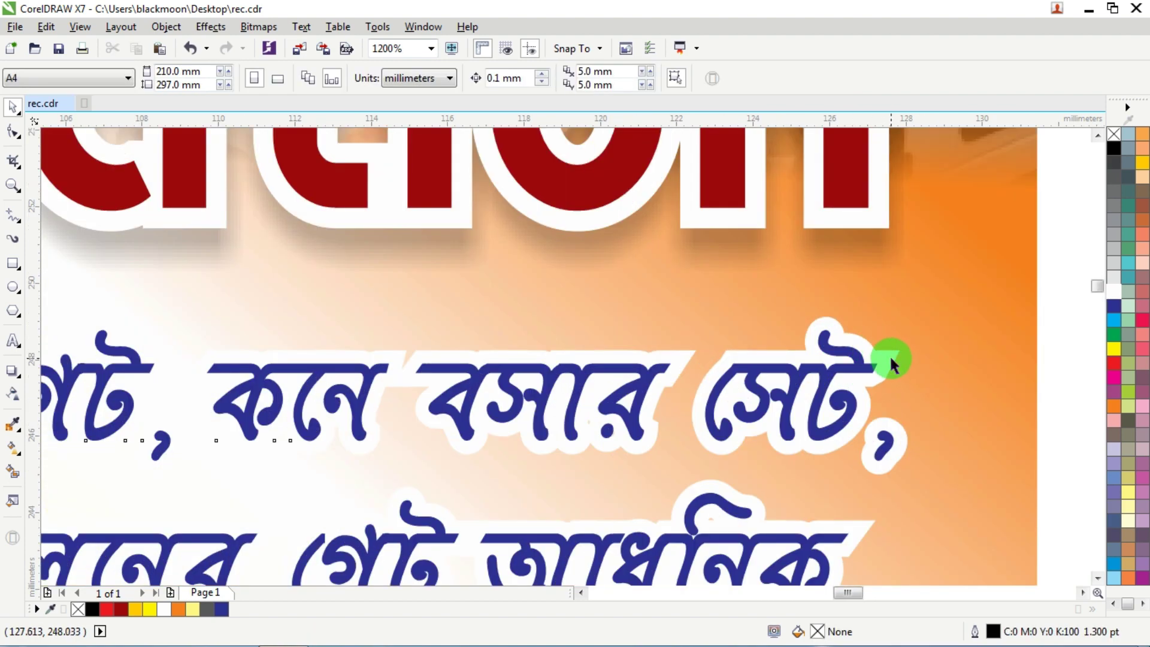
left_click(890, 355)
key("F12")
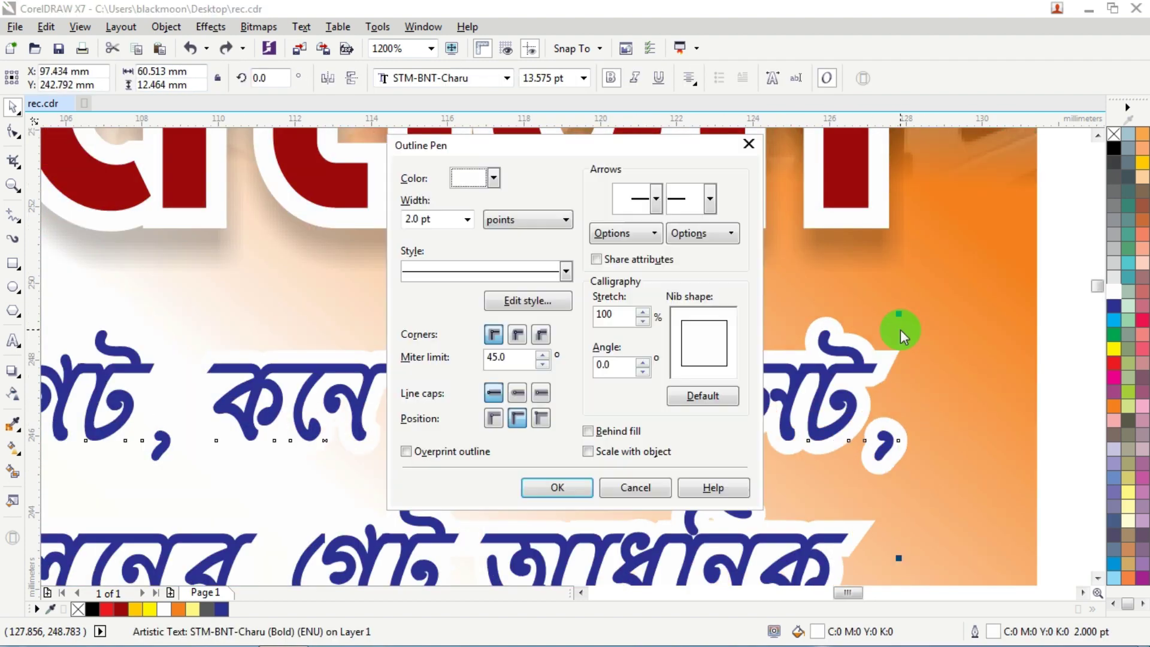
key("Return")
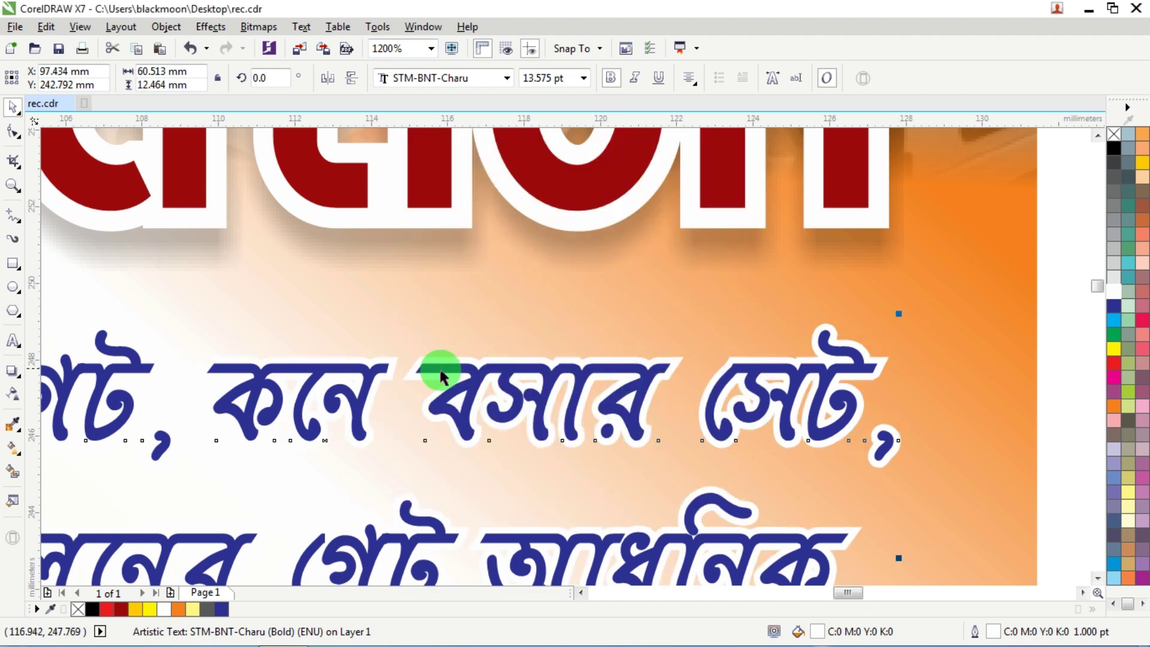
Draw an ellipse about 14.7 × 7.3 mm around the "Raja" text beside the page and center it on the text.
scroll(446, 371, "down", 3)
scroll(448, 375, "down", 5)
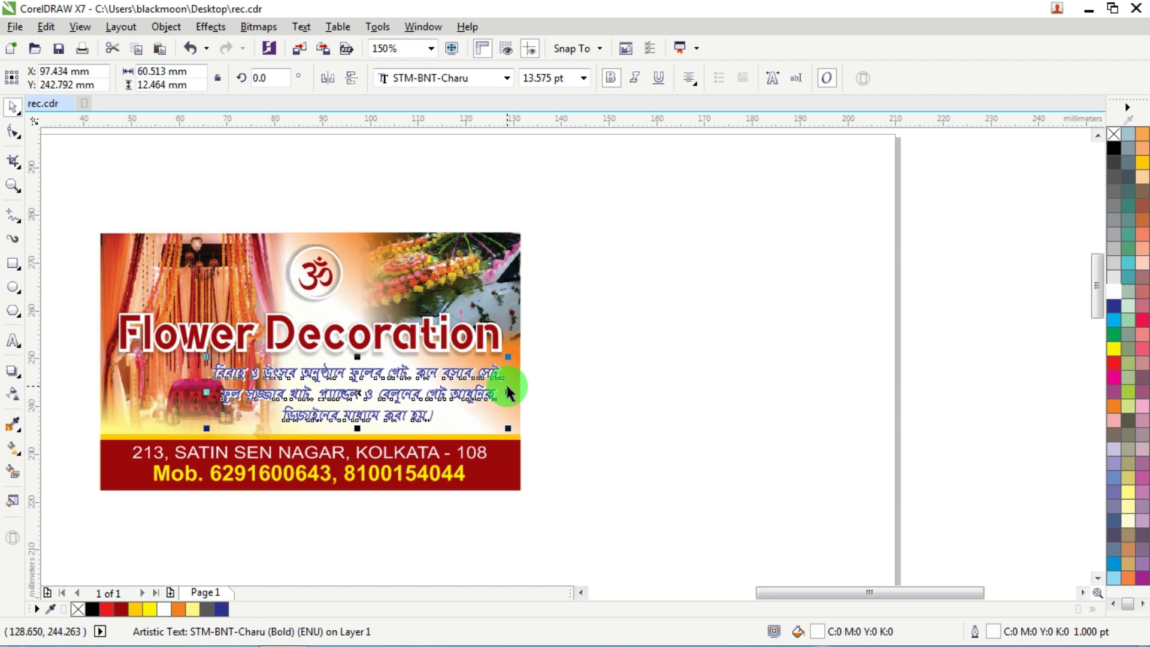
scroll(452, 350, "down", 4)
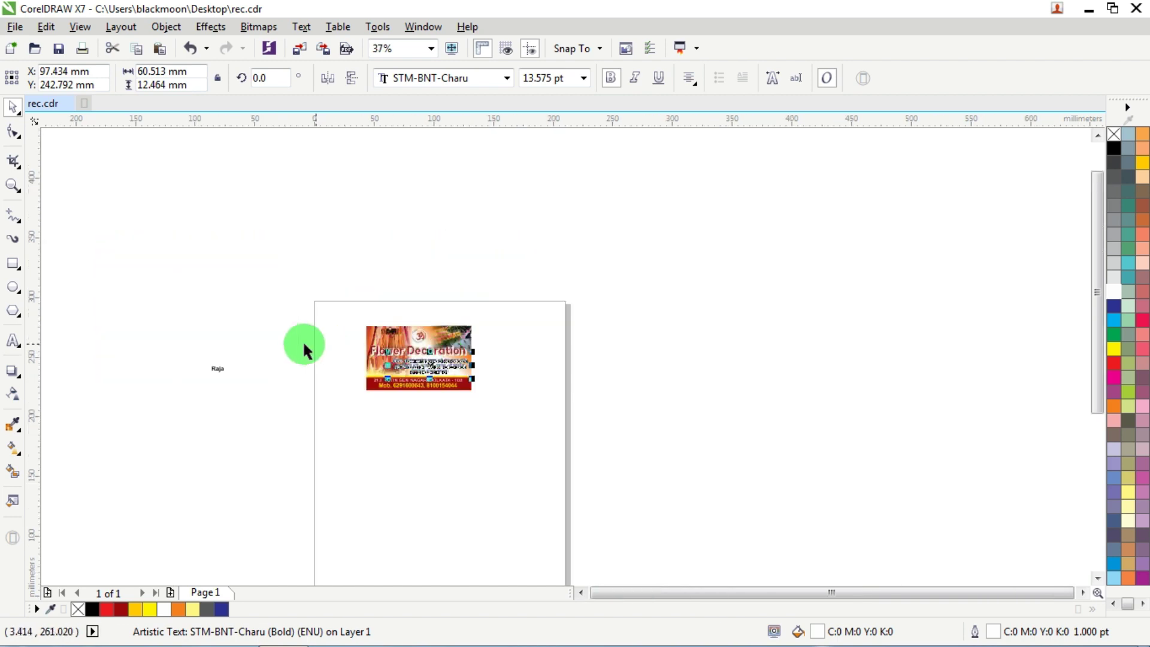
scroll(216, 370, "up", 4)
left_click_drag(229, 385, 529, 335)
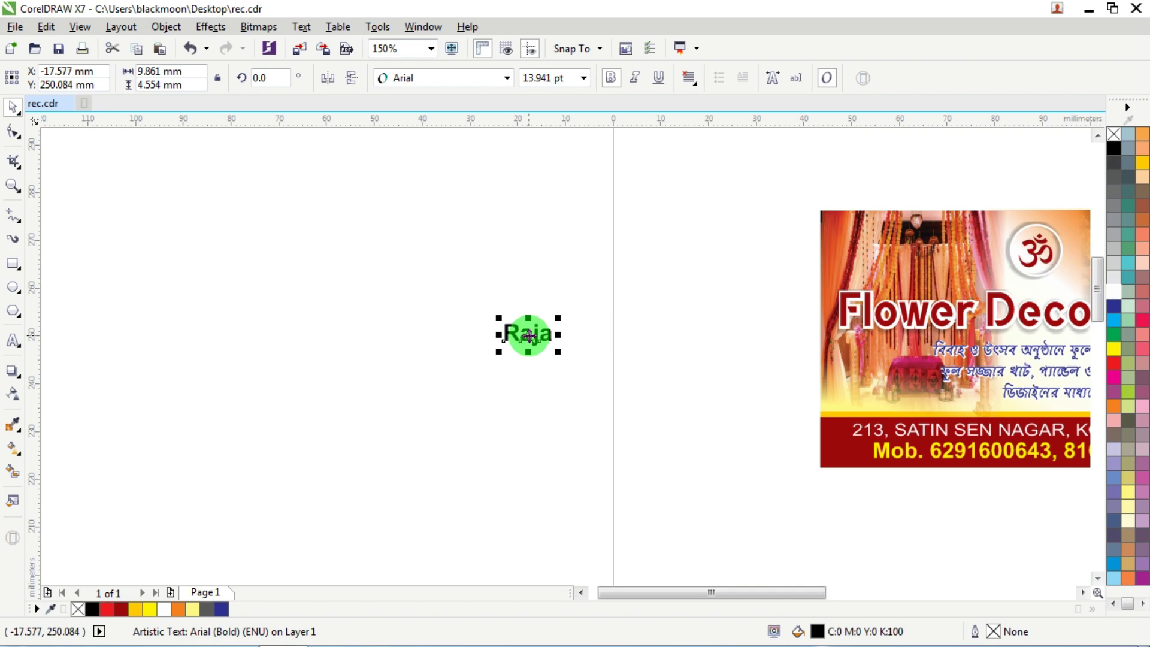
scroll(528, 335, "up", 6)
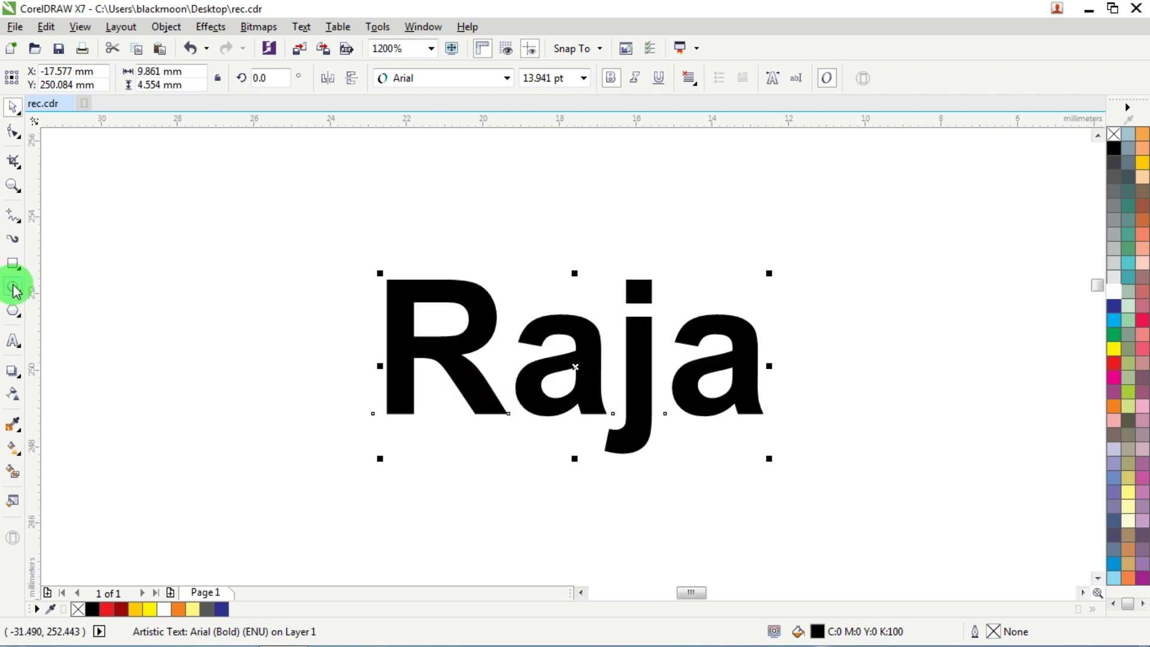
left_click(13, 288)
left_click_drag(307, 223, 879, 515)
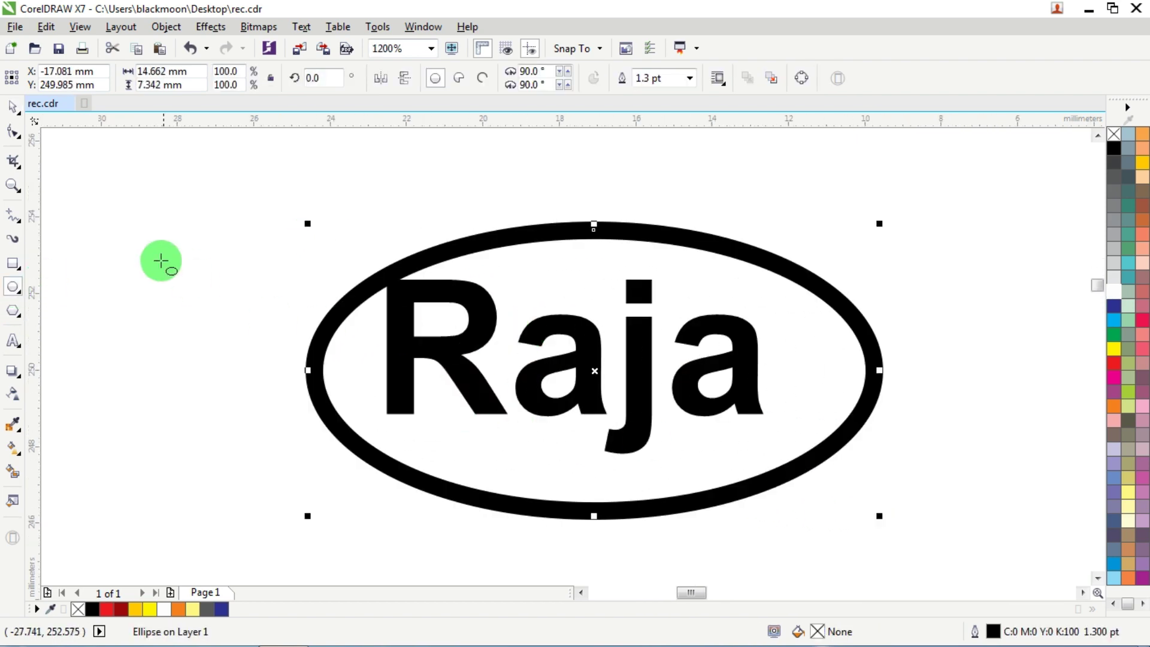
left_click(13, 109)
left_click_drag(688, 239, 676, 232)
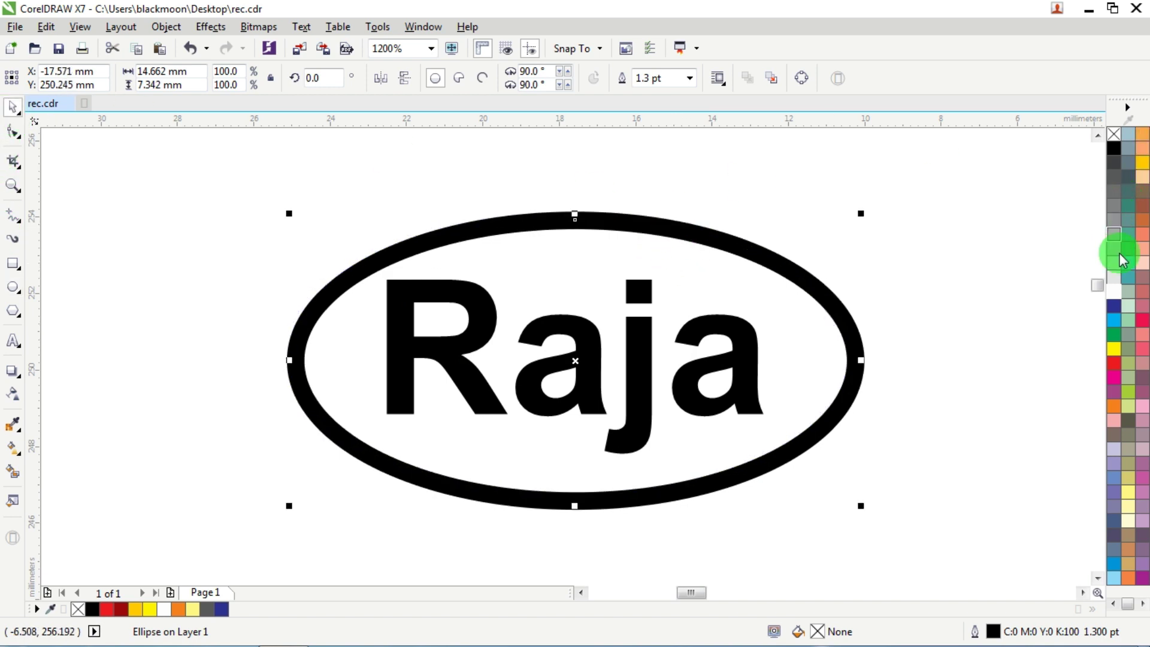
Color the "Raja" text white and place the ellipse behind it with a blue fill and a white outline.
left_click(641, 340)
left_click(640, 340)
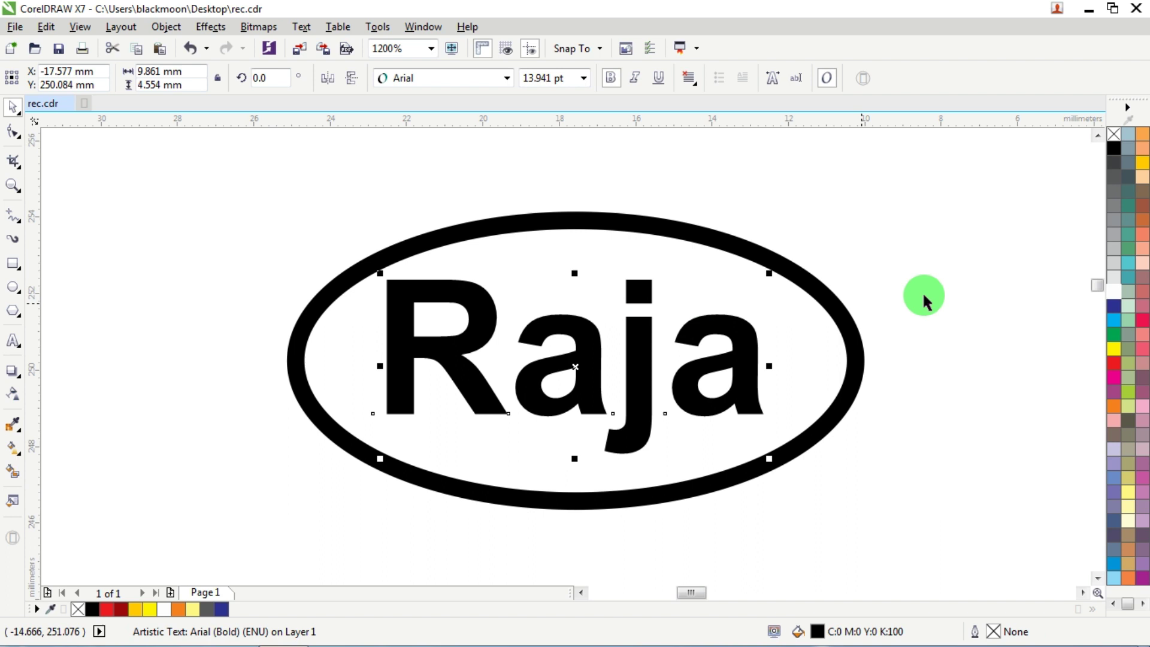
left_click(1115, 293)
left_click(739, 243)
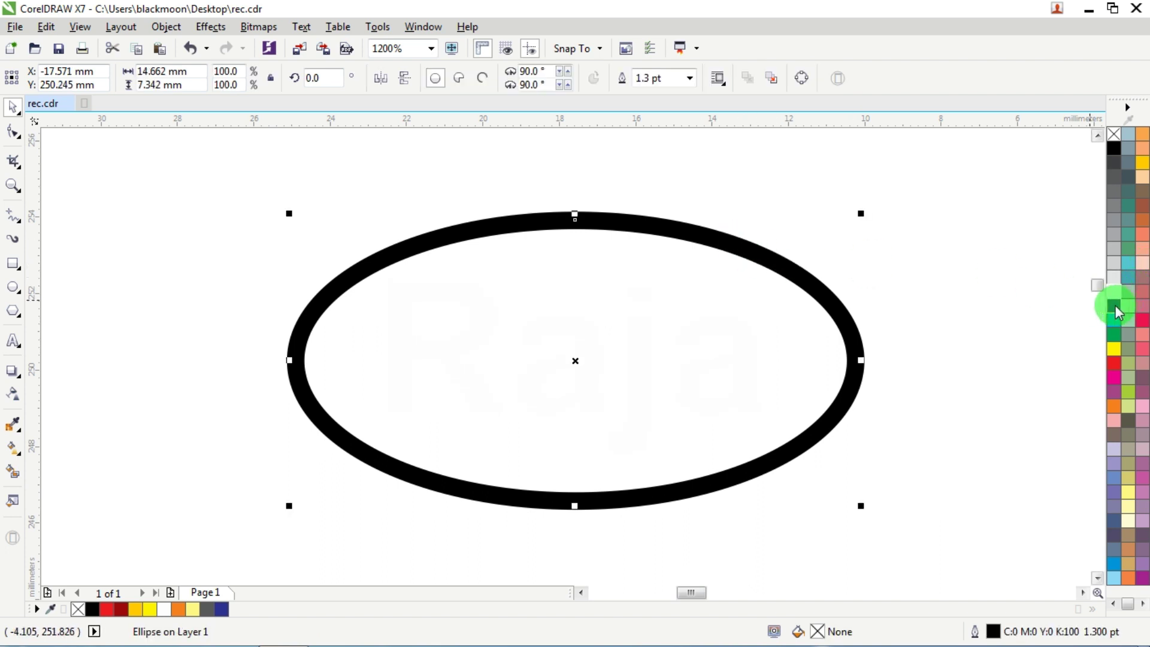
left_click(1115, 304)
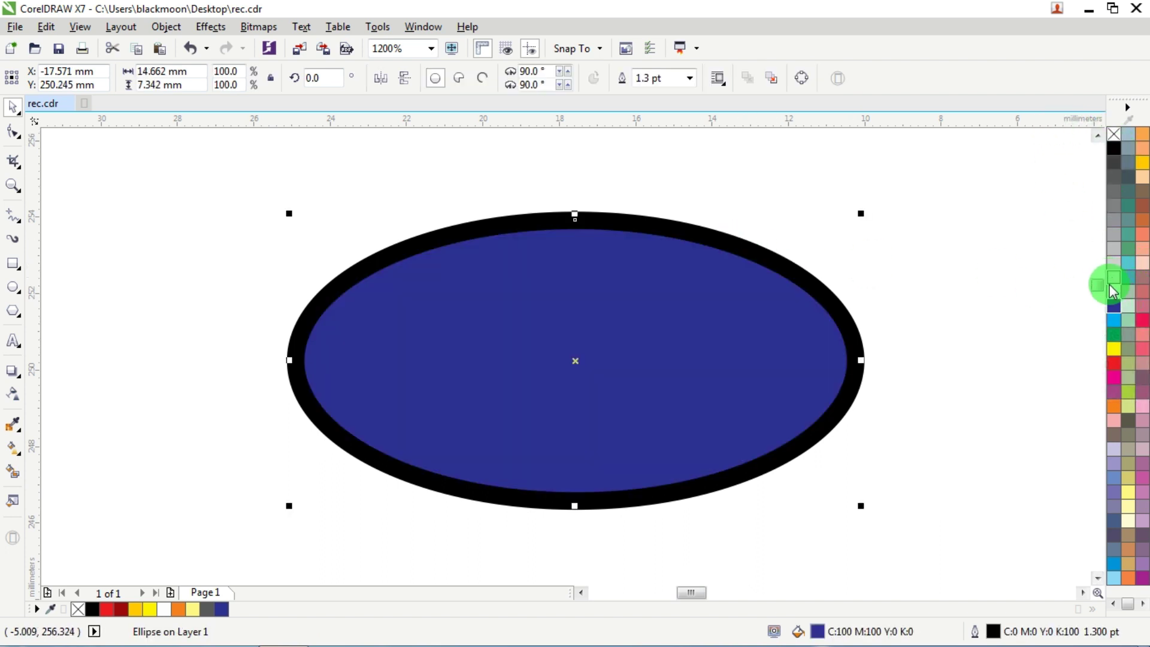
right_click(1114, 294)
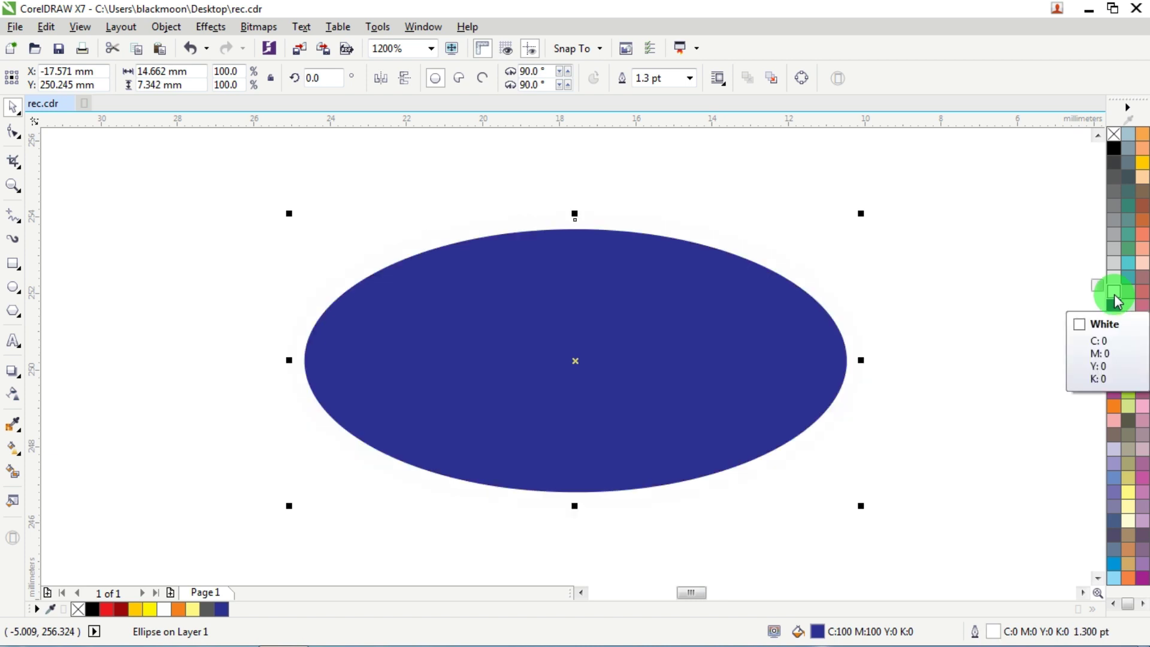
key("shift+Page_Down")
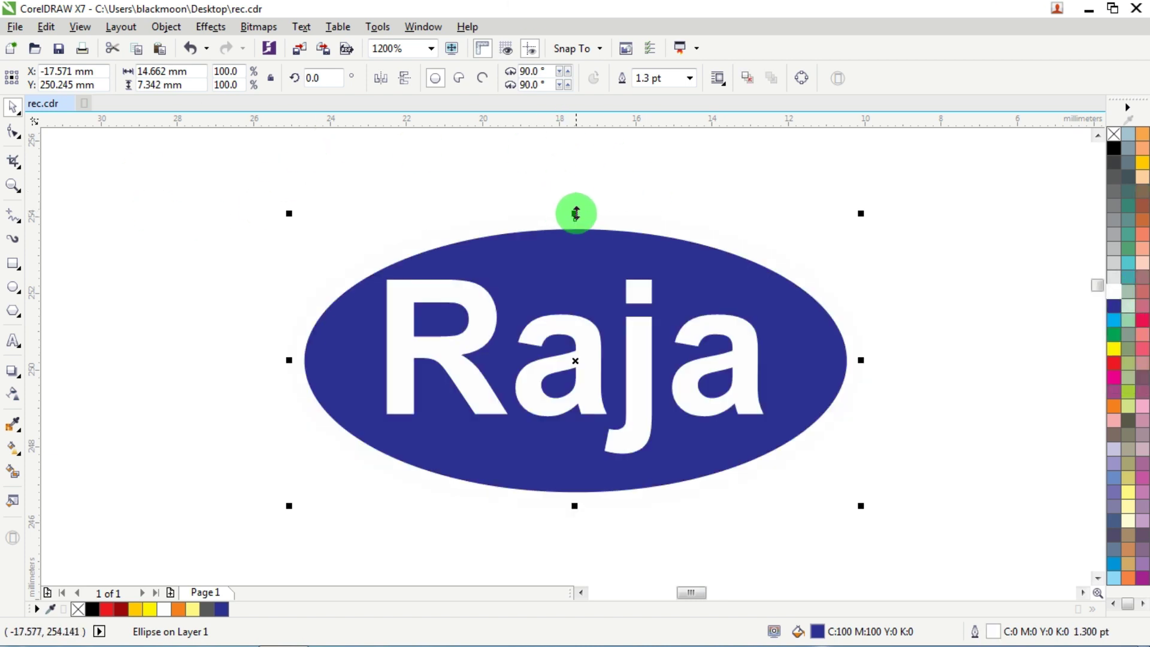
Heighten the ellipse to about 7.8 mm and move it with the "Raja" text onto the card above the title's word "Flower".
left_click_drag(574, 213, 575, 197)
scroll(630, 242, "down", 2)
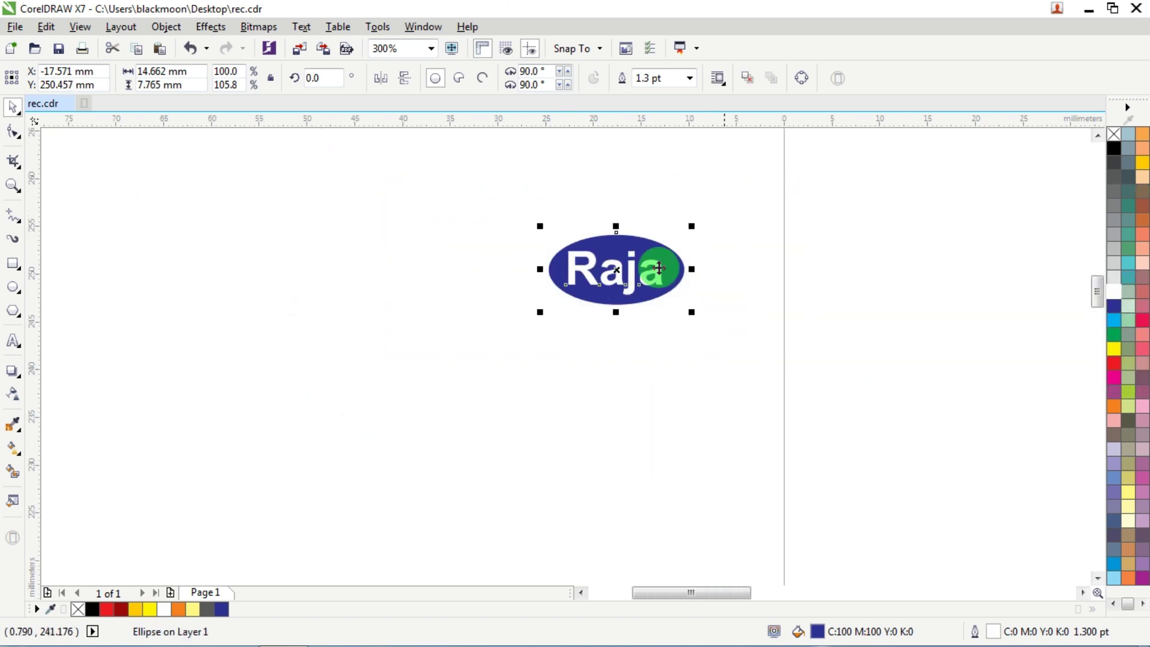
left_click(655, 264, "shift")
scroll(647, 257, "down", 2)
scroll(822, 236, "up", 1)
left_click_drag(461, 282, 769, 250)
scroll(806, 218, "up", 2)
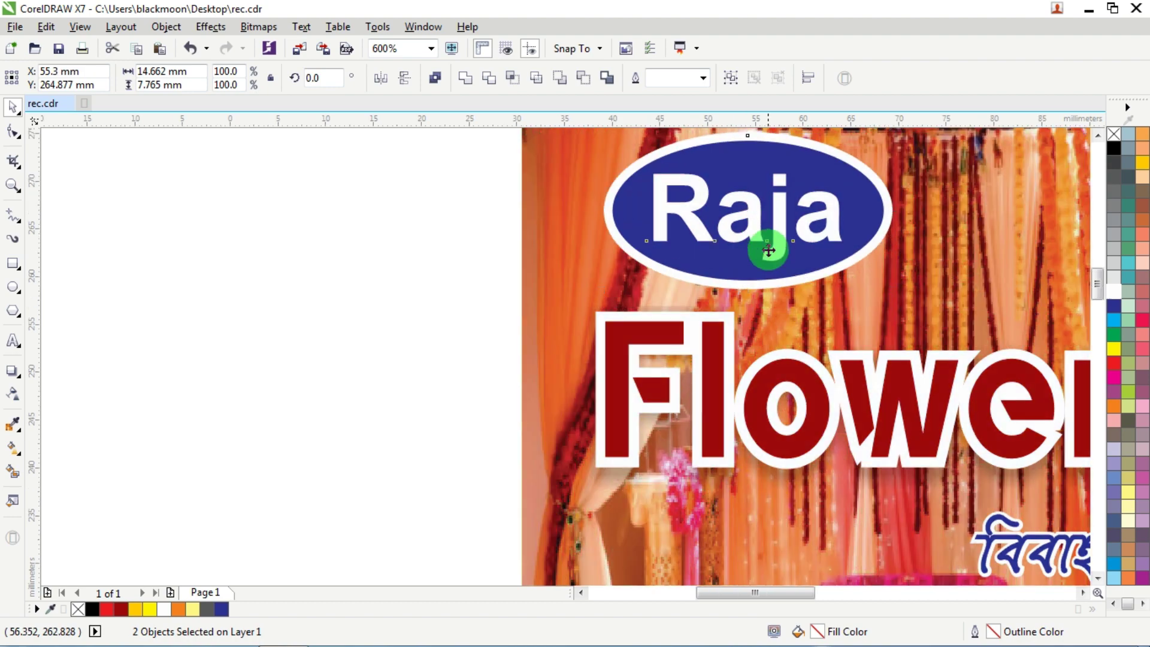
Stretch the "Raja" badge upward to about 8.4 mm high and narrow it slightly from its right edge.
scroll(778, 185, "down", 2)
scroll(773, 203, "up", 2)
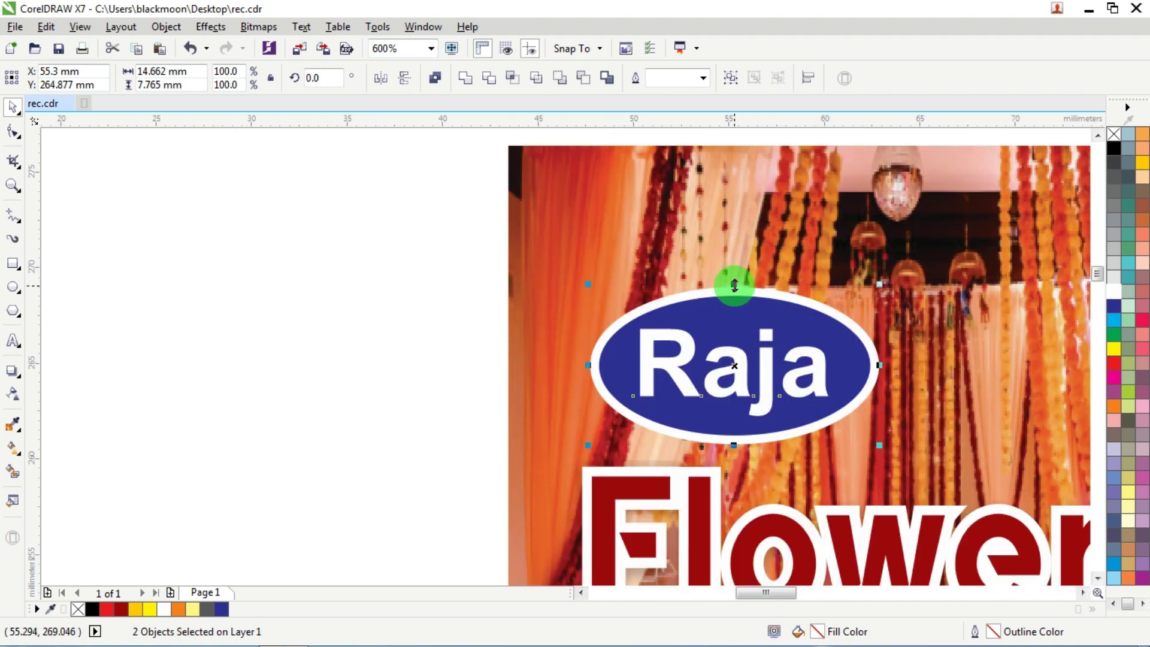
left_click_drag(734, 285, 734, 271)
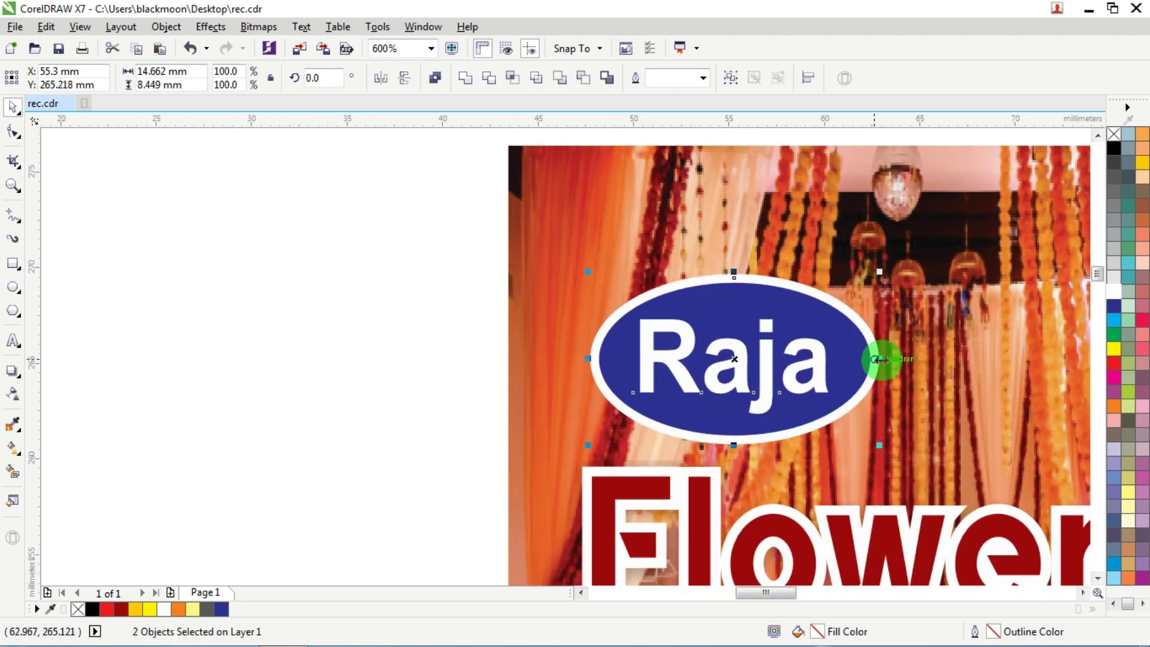
left_click_drag(879, 358, 870, 358)
left_click(220, 285)
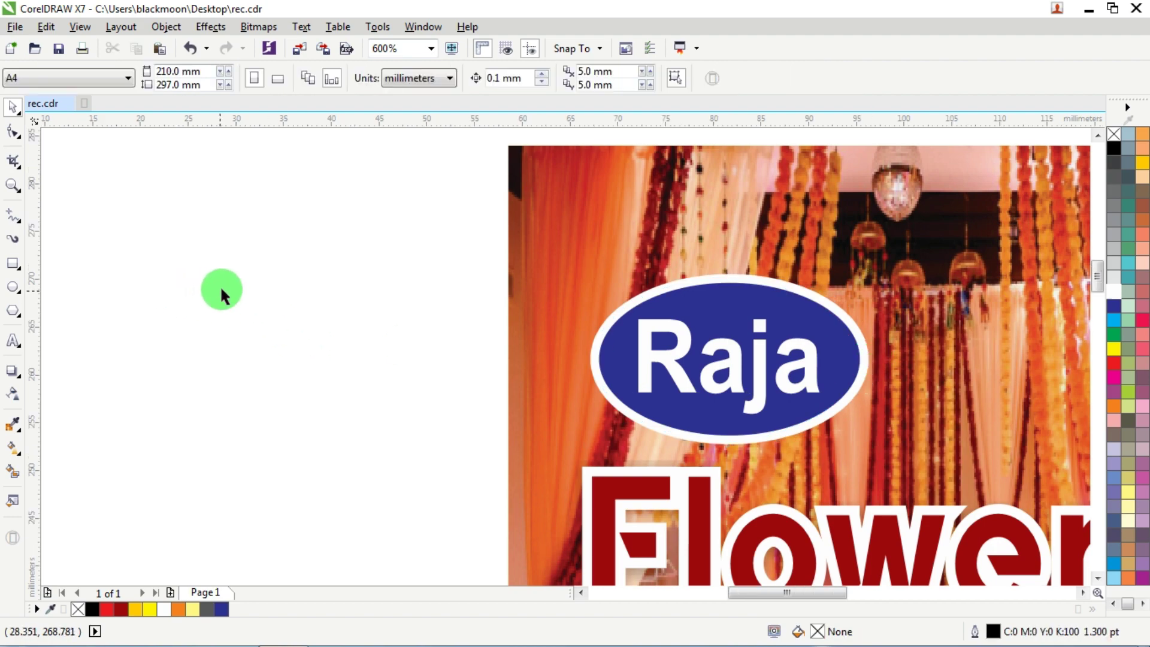
Enlarge both stacked copies of the Bengali paragraph together to about 64.1 × 13.2 mm.
scroll(220, 285, "down", 2)
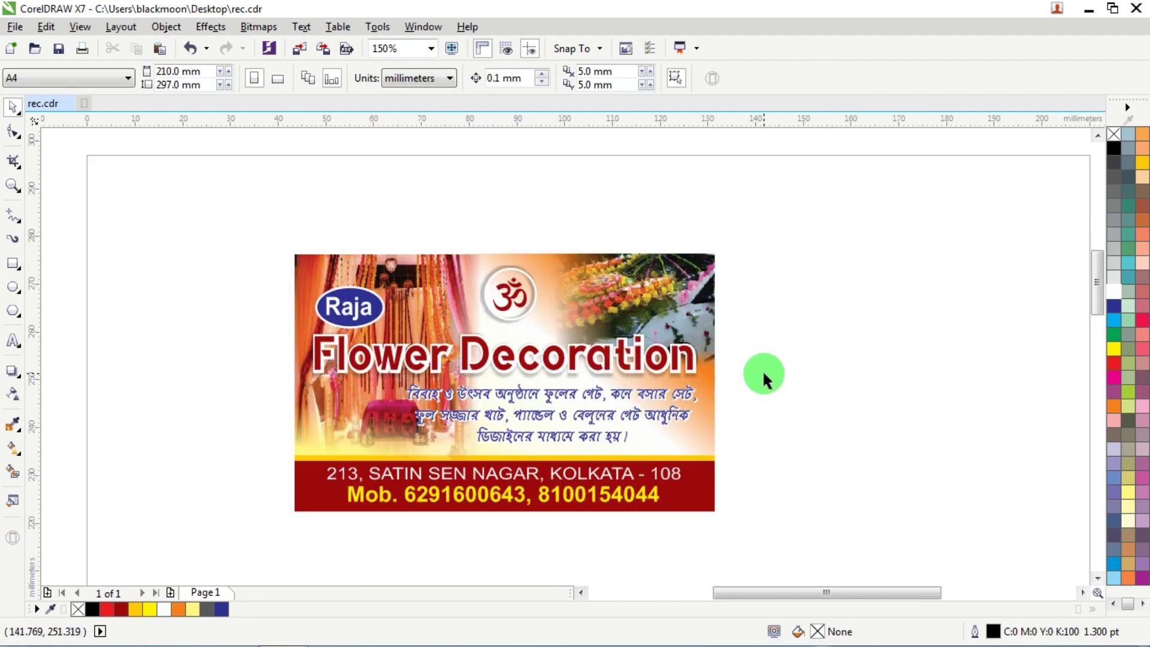
left_click_drag(763, 375, 387, 466)
scroll(397, 437, "up", 1)
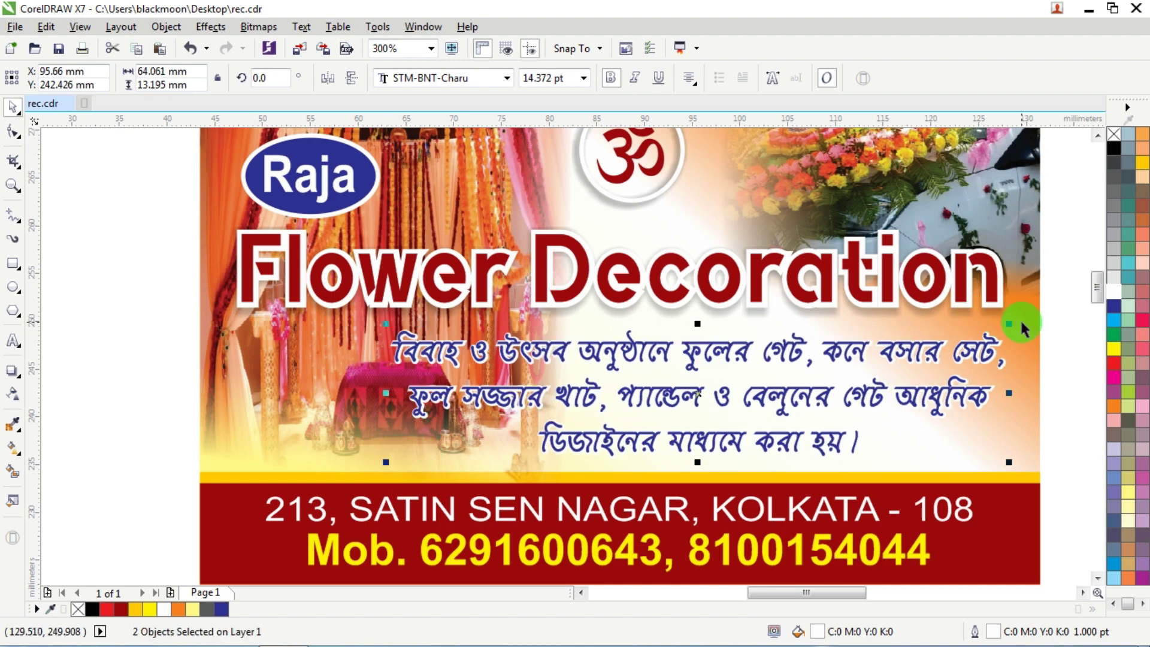
scroll(536, 343, "down", 1)
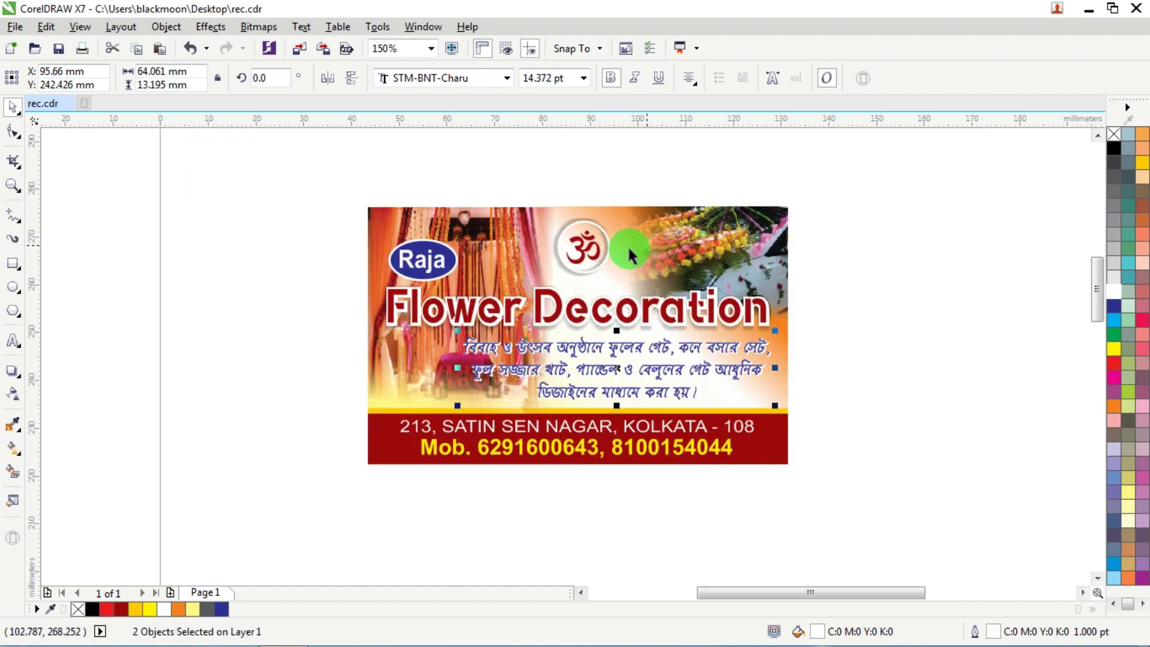